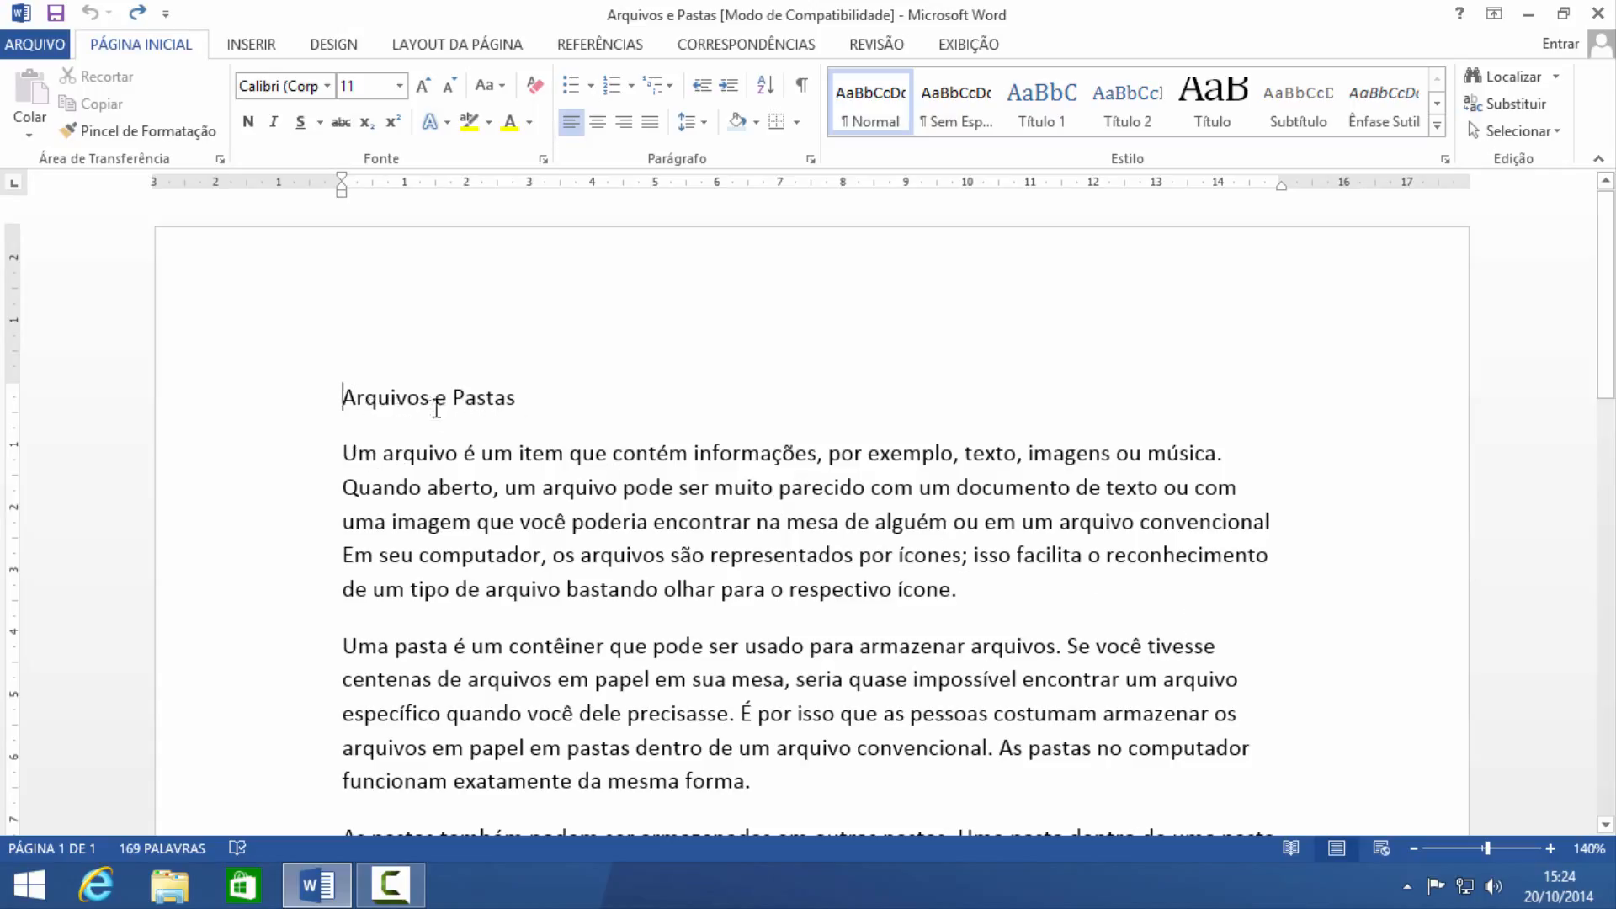
# Step: Select the title "Arquivos e Pastas" and look through the beginning of the available fonts, including the recently used ones
pyautogui.moveTo(335, 399); pyautogui.dragTo(518, 400)
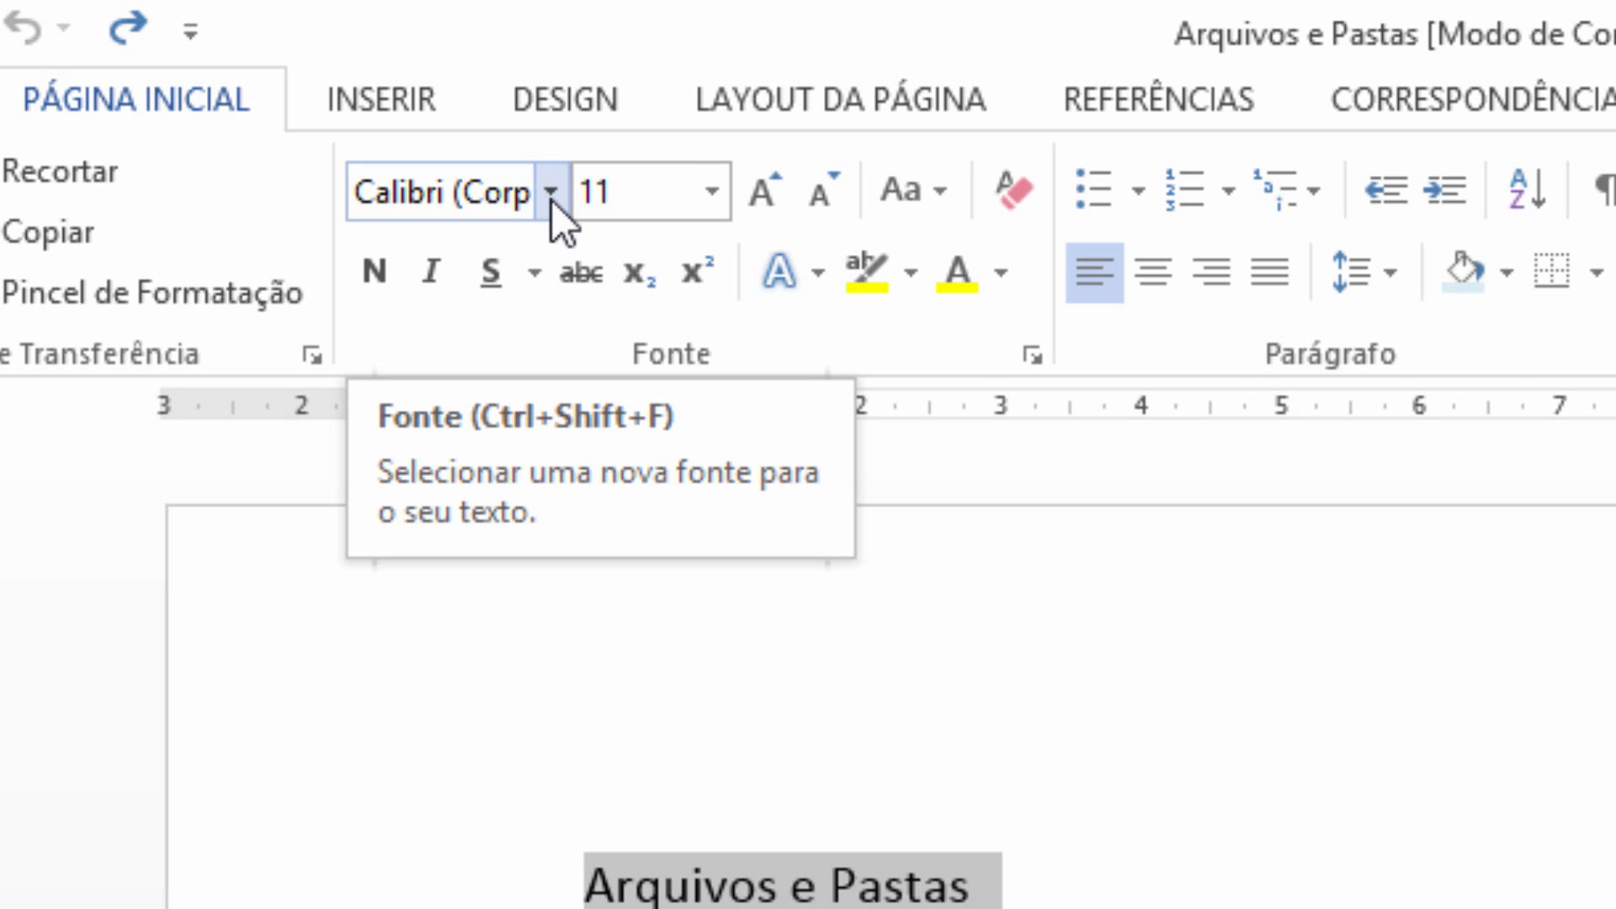
pyautogui.click(552, 202)
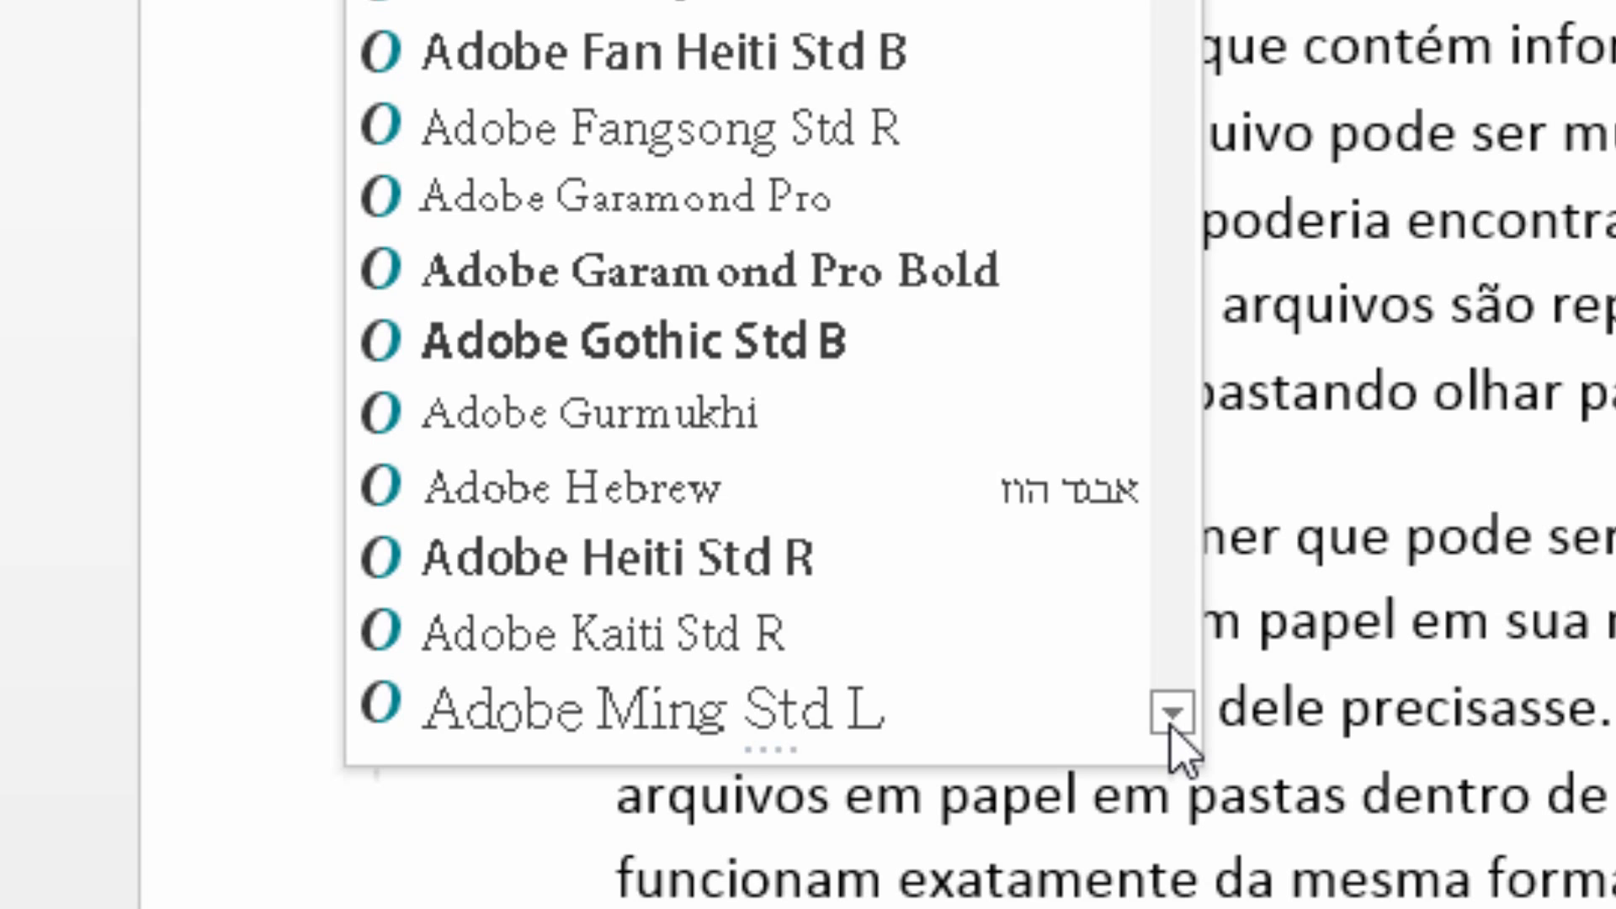
pyautogui.click(657, 839)
pyautogui.click(1171, 724)
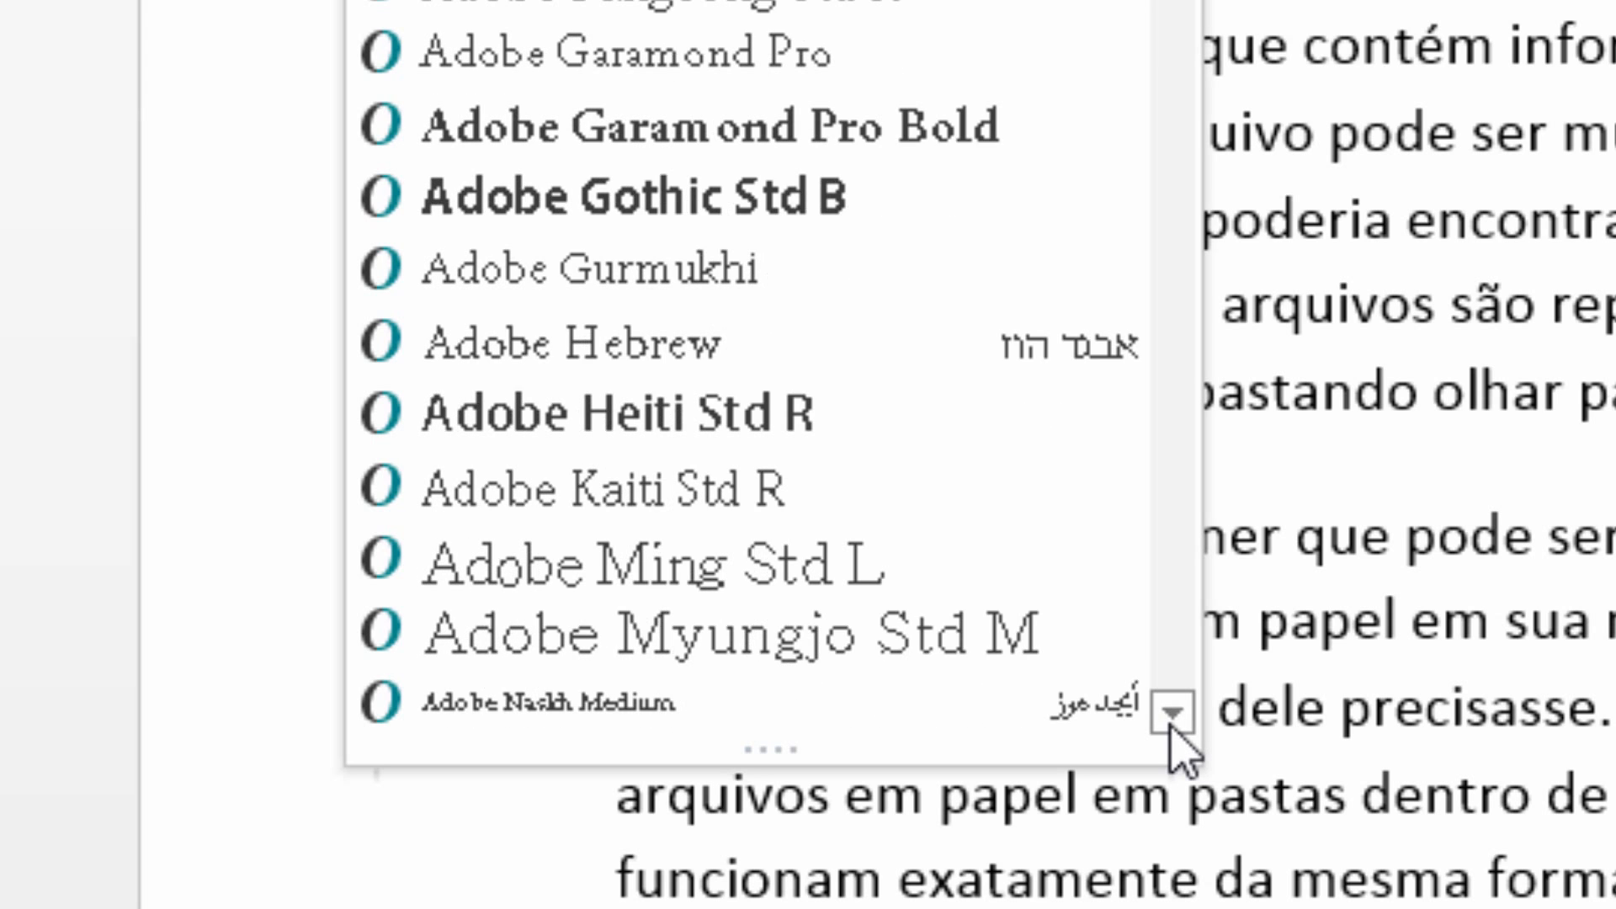
pyautogui.click(1171, 724)
pyautogui.click(1171, 724)
pyautogui.click(1172, 724)
pyautogui.click(1171, 726)
pyautogui.click(1171, 726)
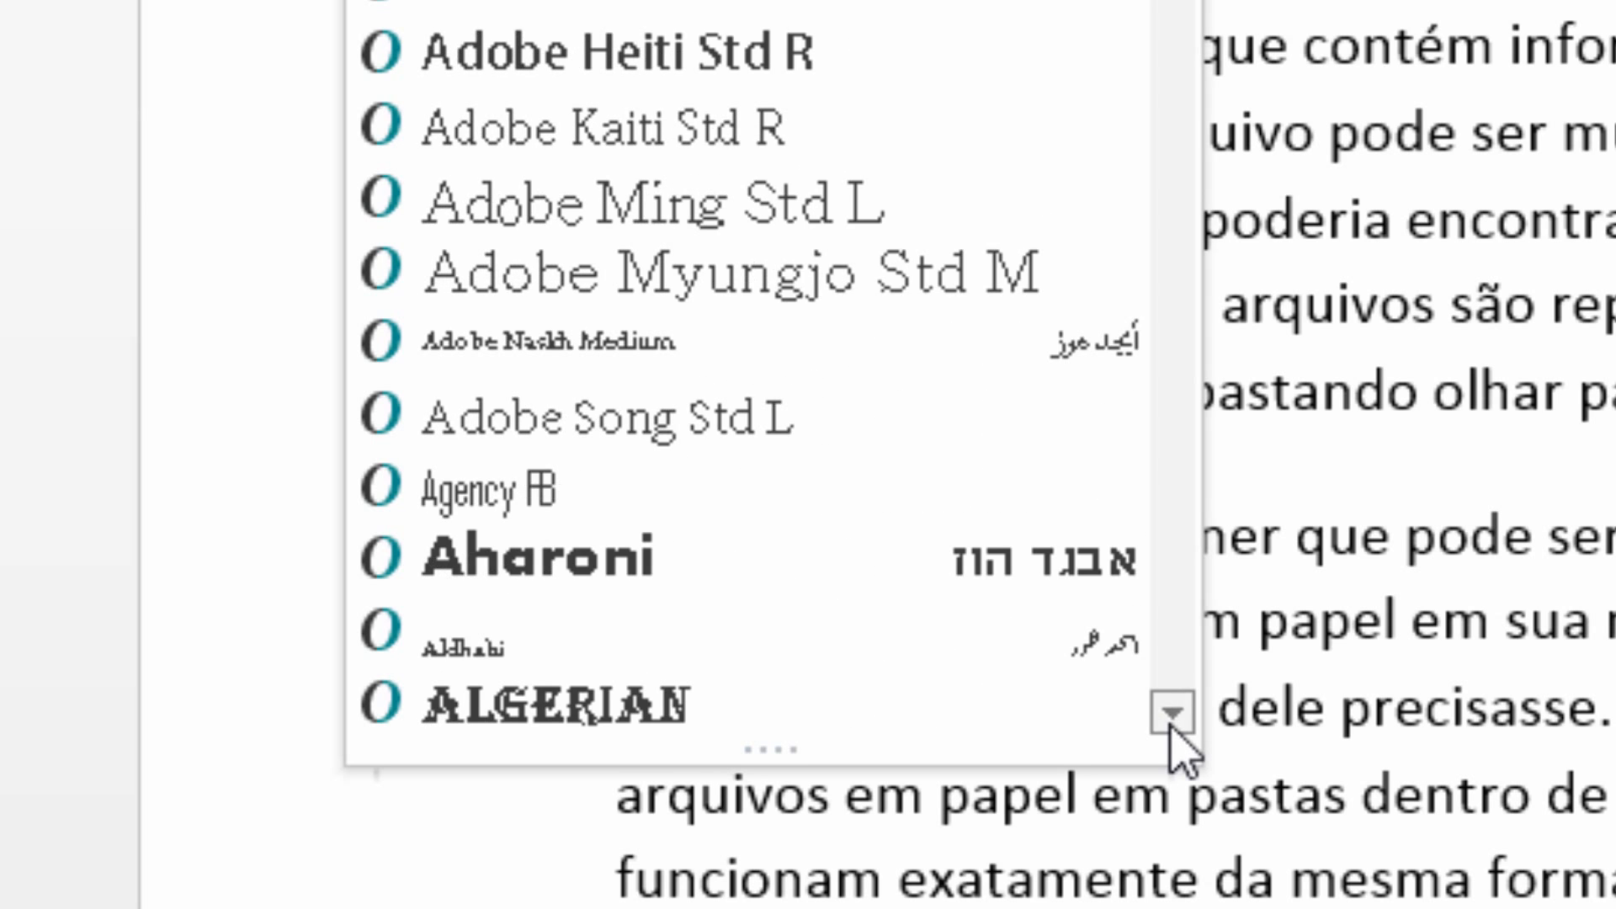
pyautogui.click(1171, 726)
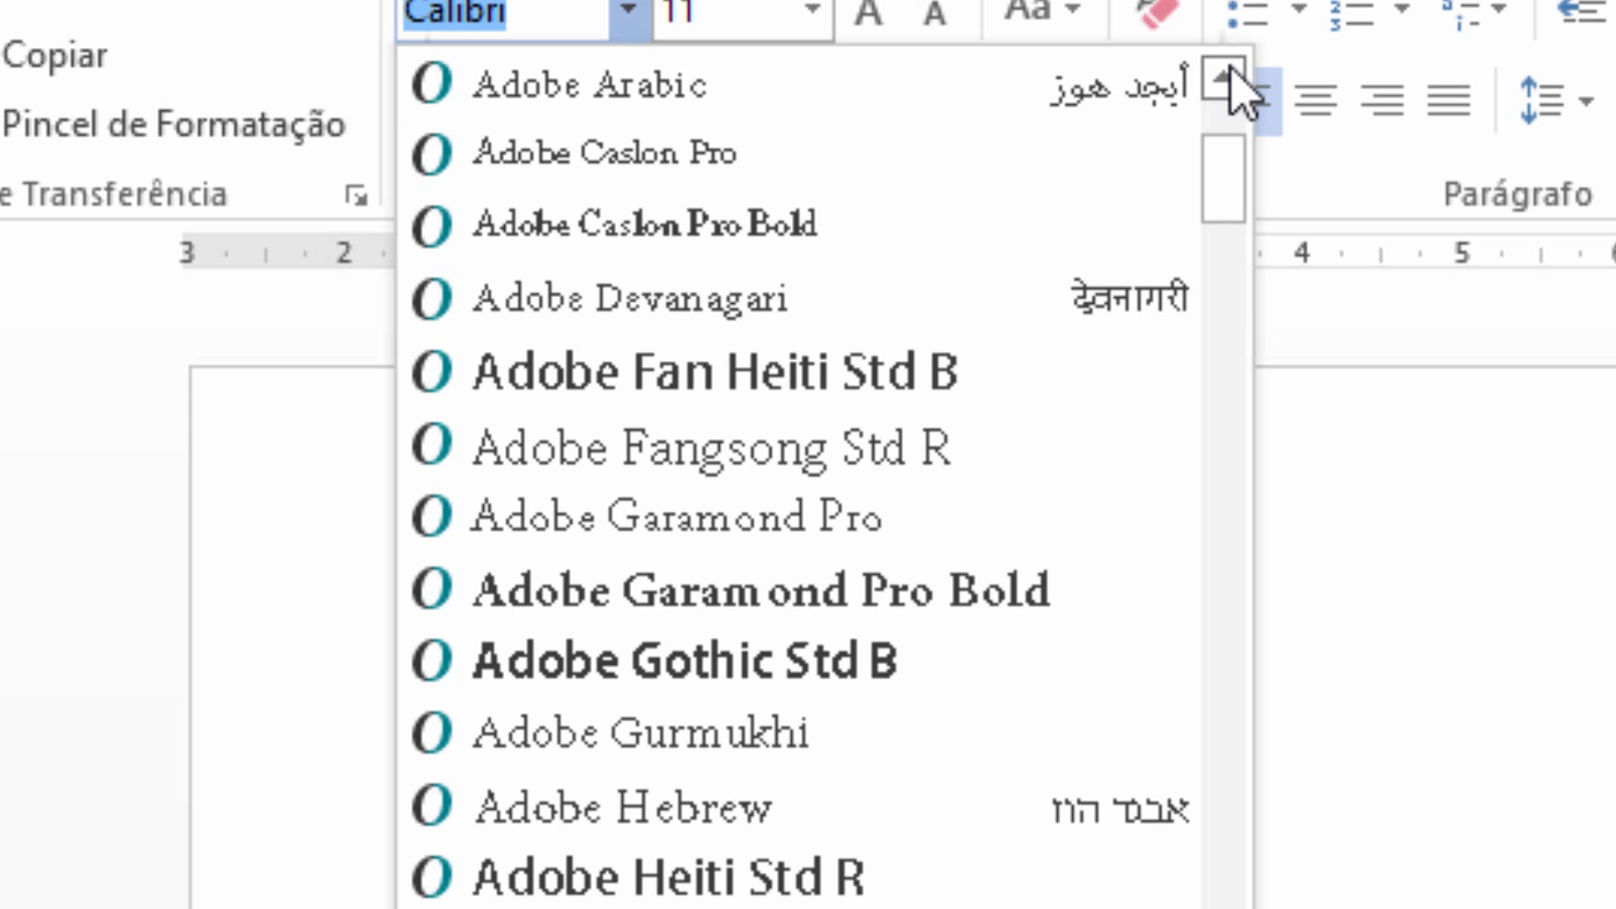
pyautogui.click(1225, 80)
pyautogui.click(1225, 80)
pyautogui.click(1225, 80)
pyautogui.click(1225, 80)
pyautogui.click(1225, 80)
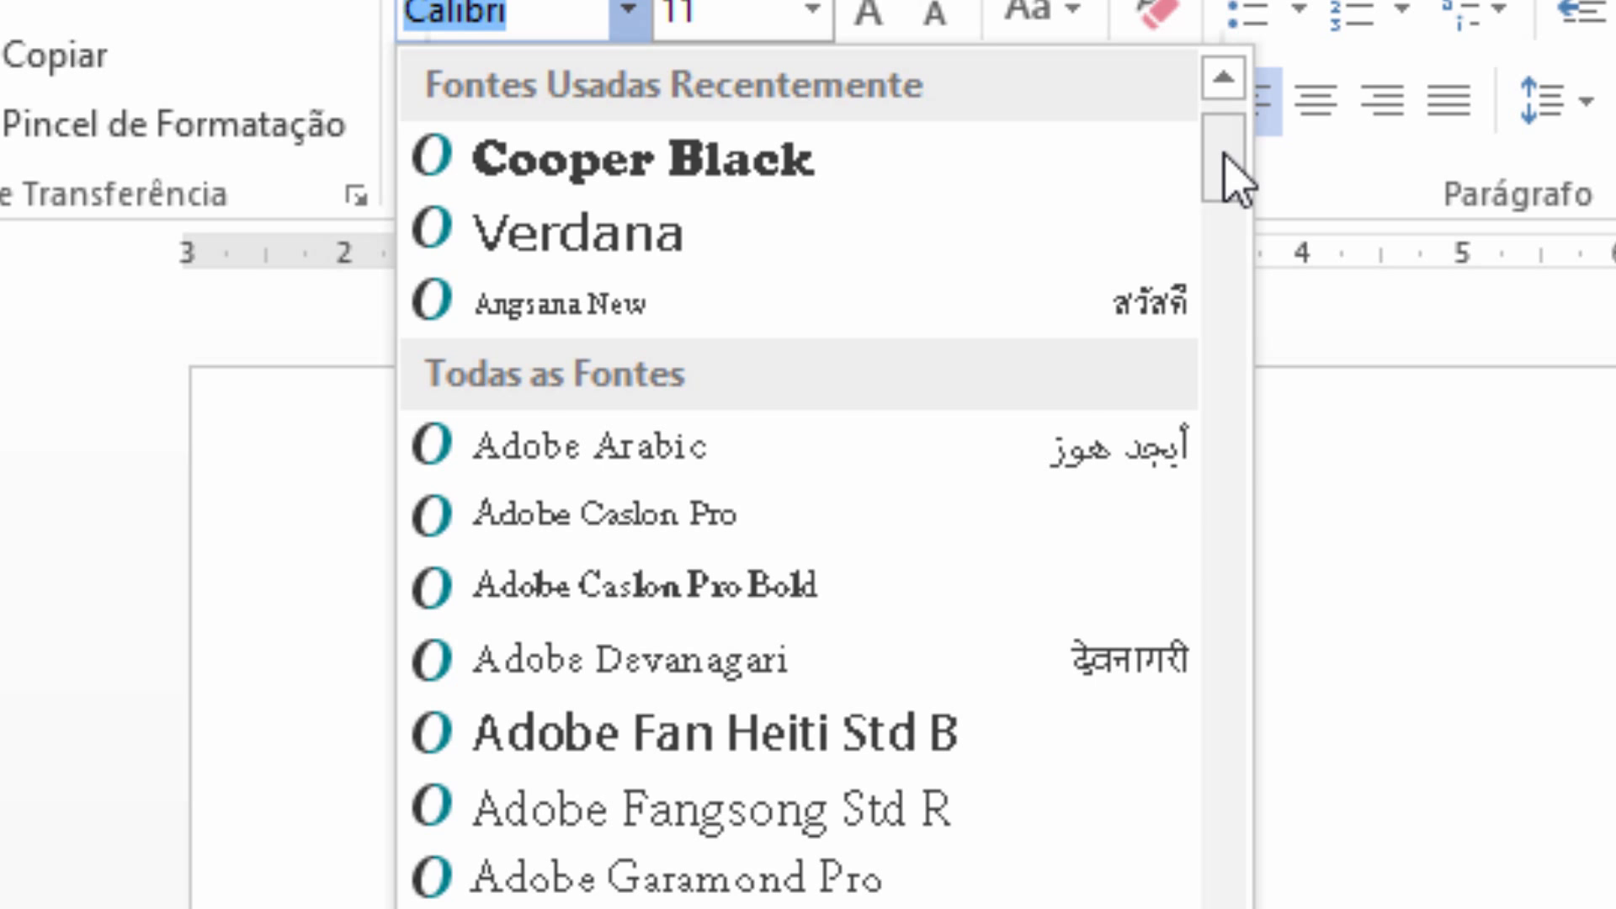
# Step: Browse further through the available fonts and apply Lucida Console to the selected title
pyautogui.moveTo(1234, 177); pyautogui.dragTo(1244, 754)
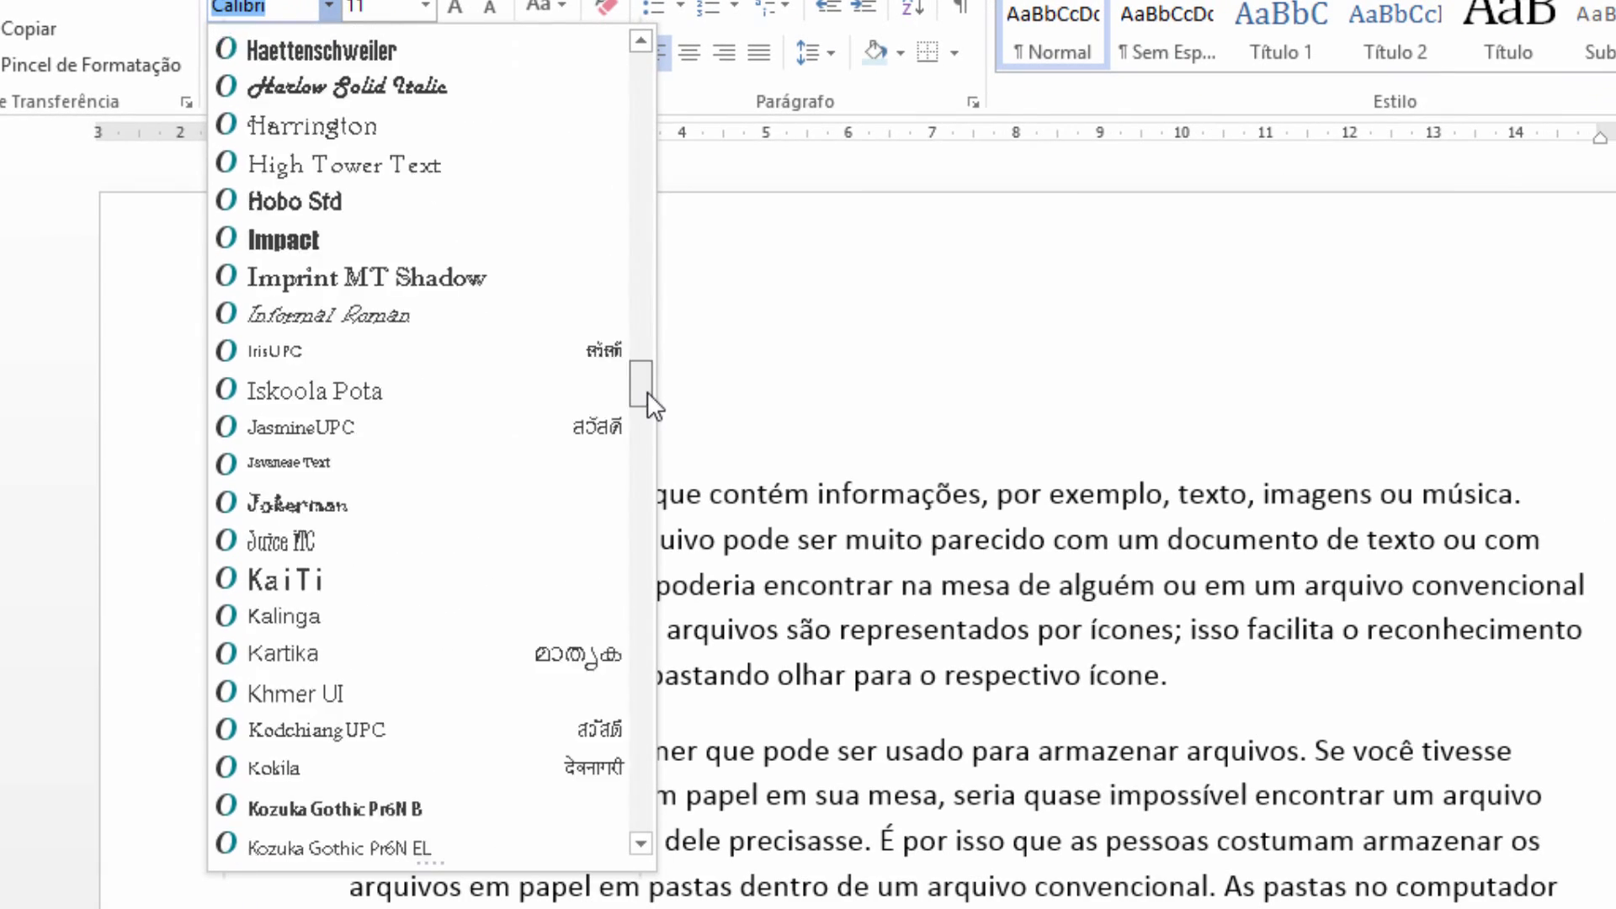
pyautogui.moveTo(648, 391); pyautogui.dragTo(655, 467)
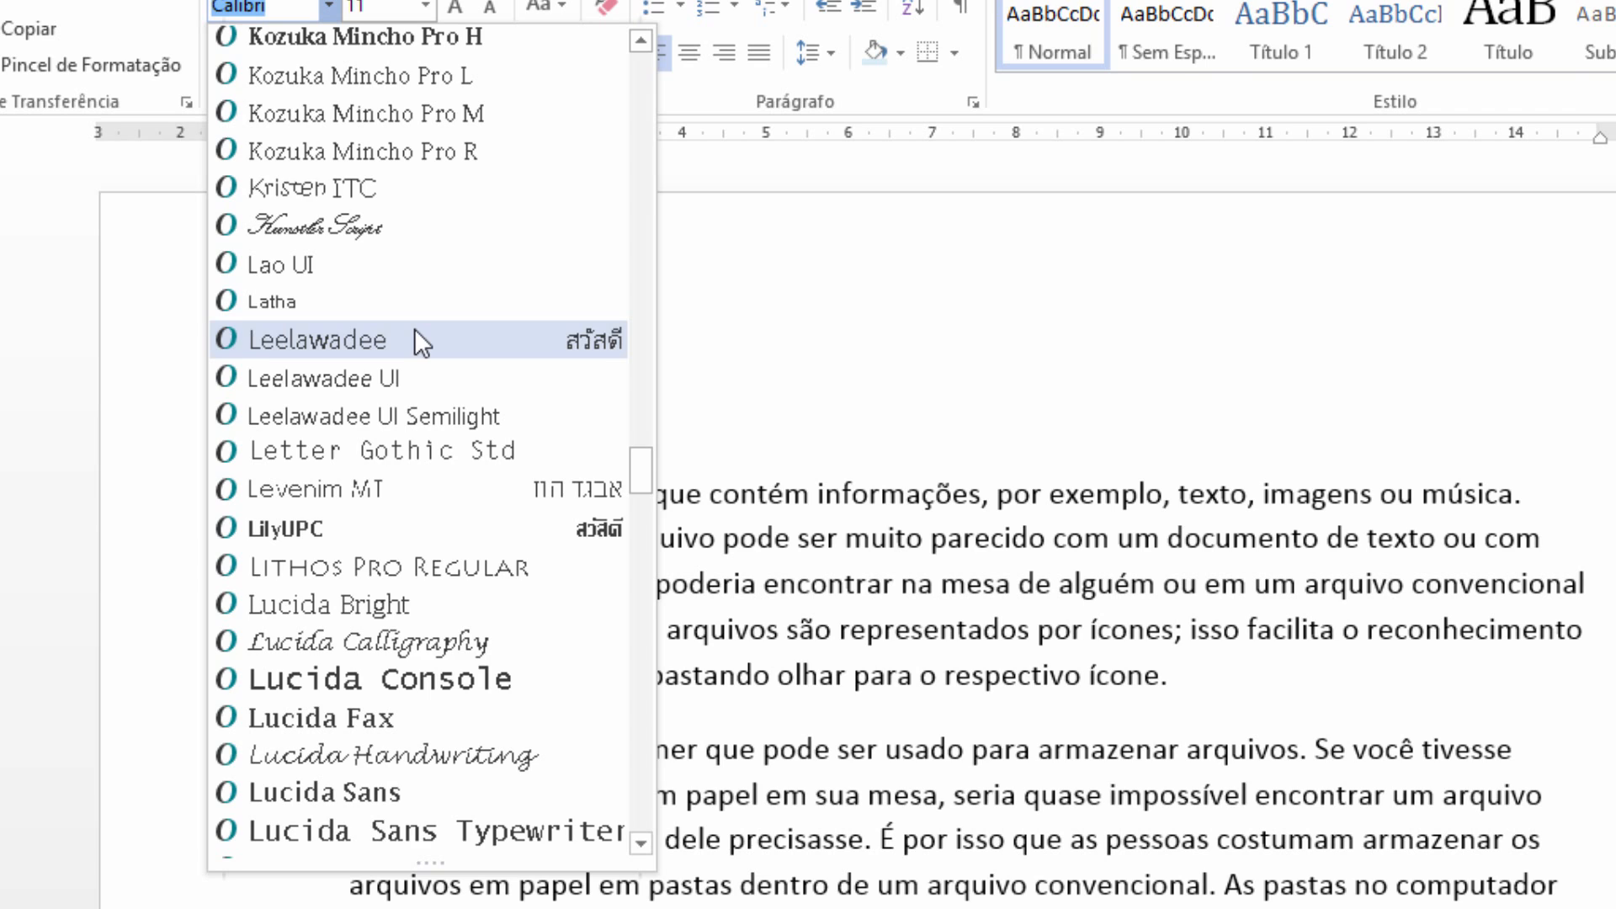
pyautogui.scroll(-4, 414, 328)
pyautogui.scroll(11, 414, 328)
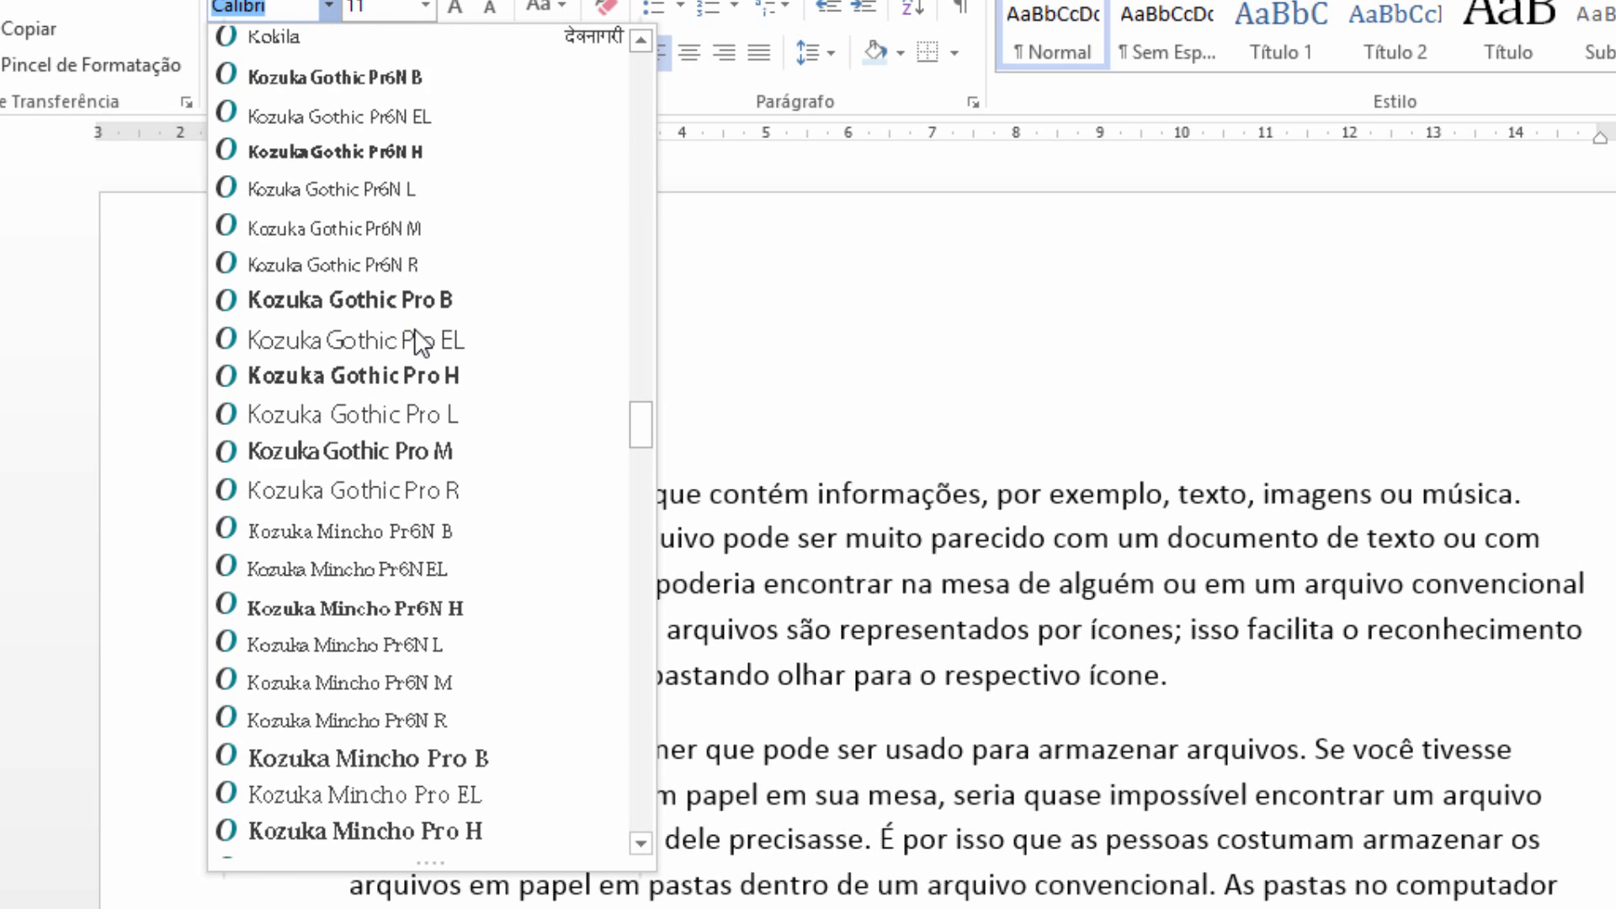
pyautogui.scroll(20, 416, 330)
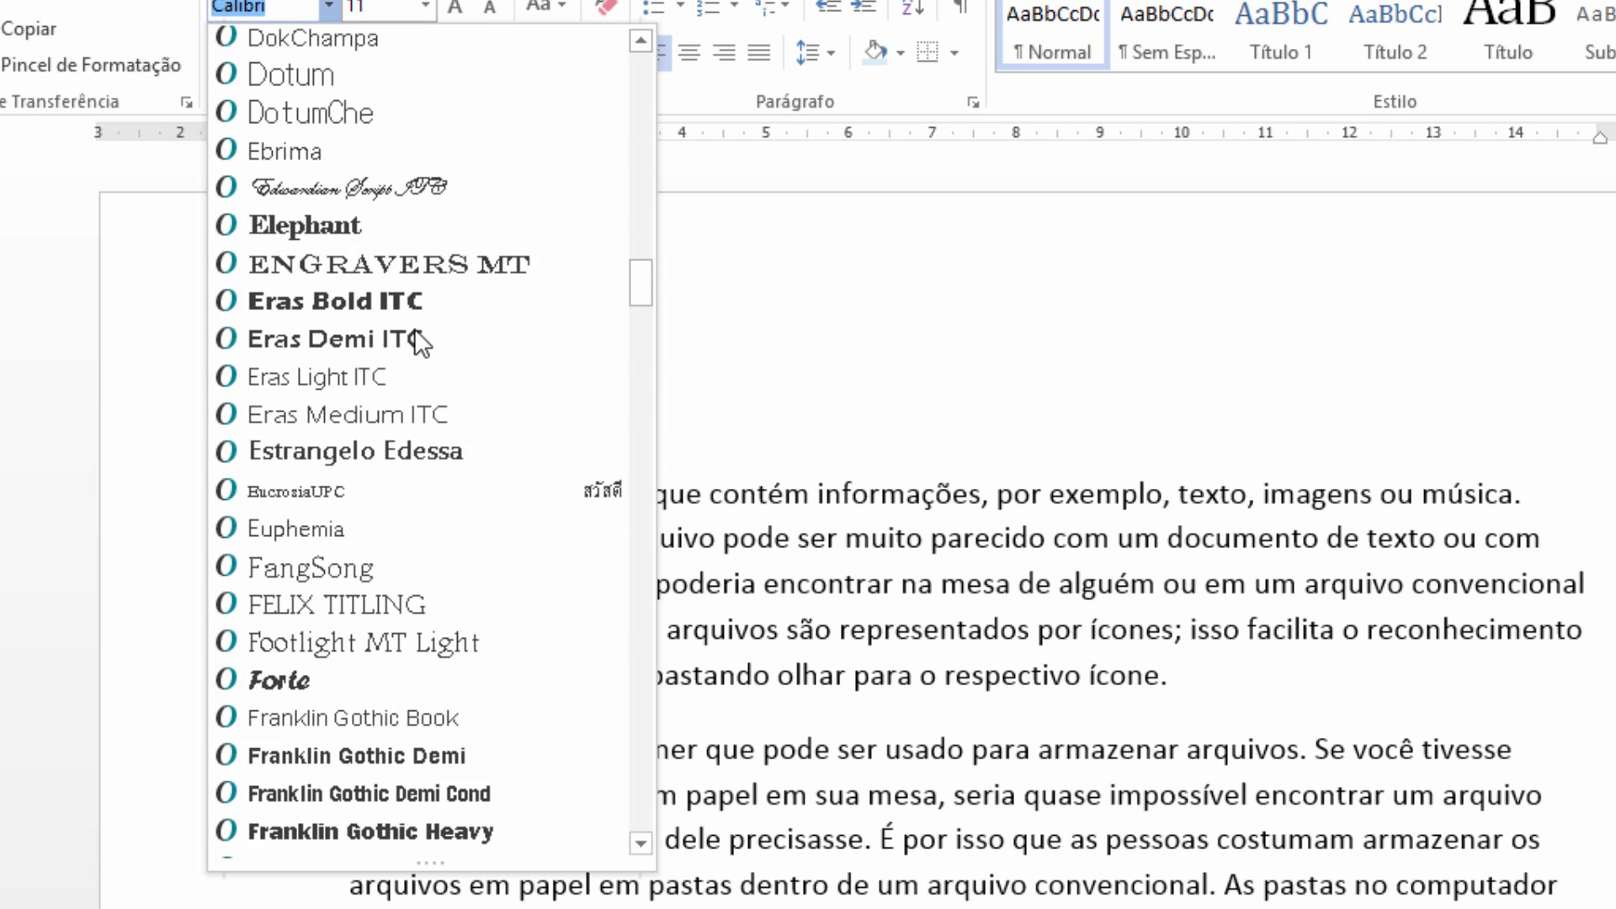
pyautogui.scroll(5, 414, 328)
pyautogui.scroll(-20, 414, 329)
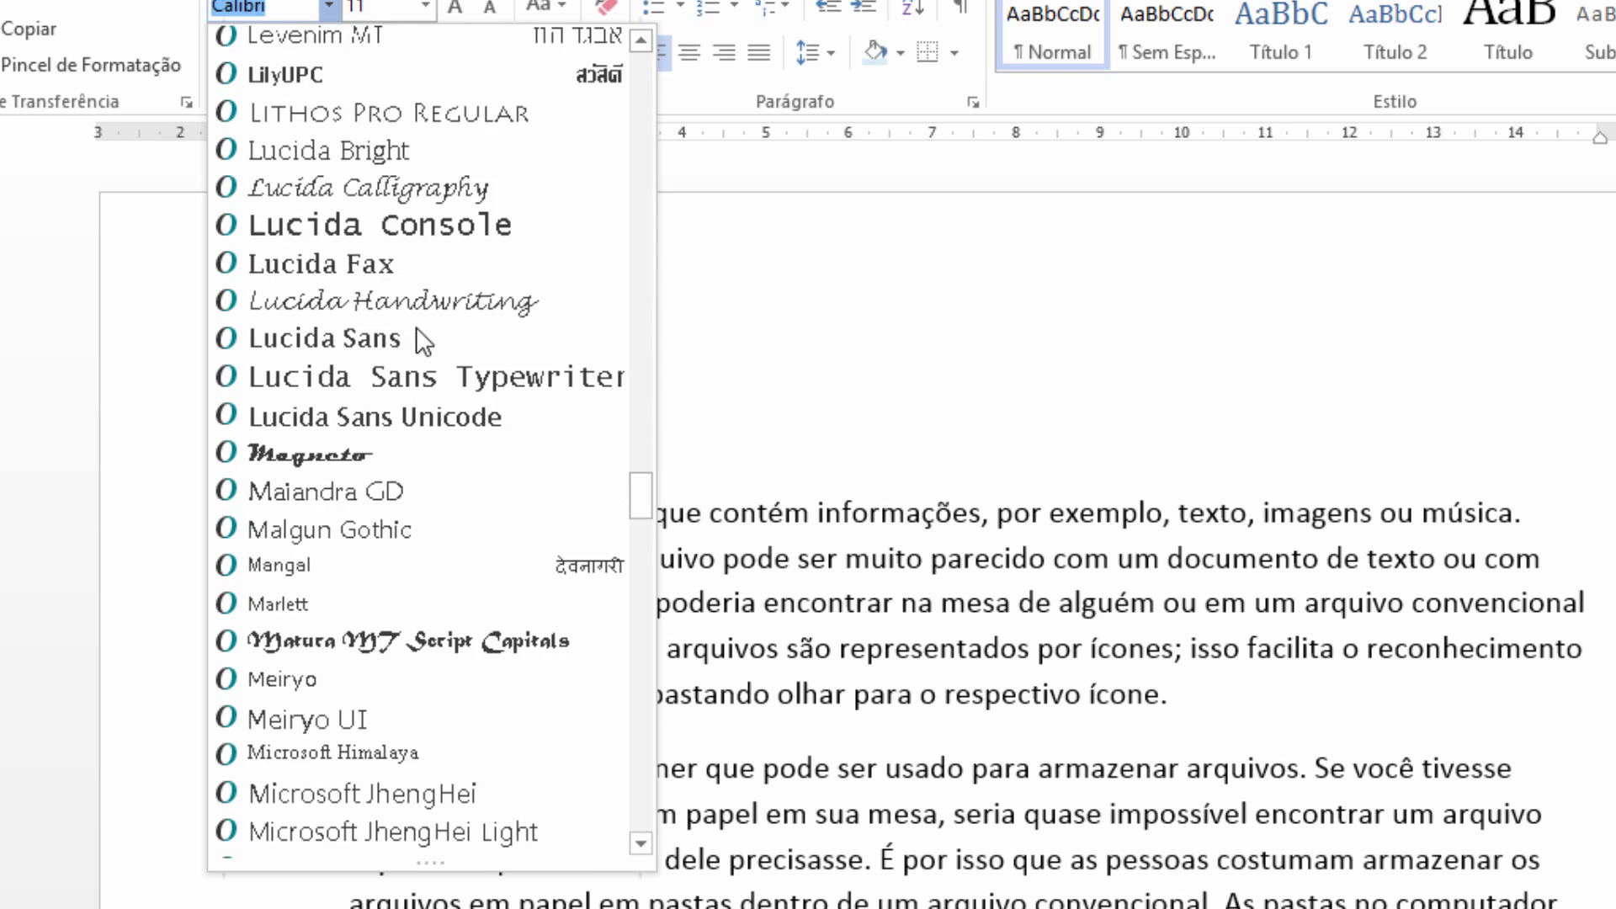
pyautogui.scroll(-4, 416, 328)
pyautogui.scroll(1, 416, 329)
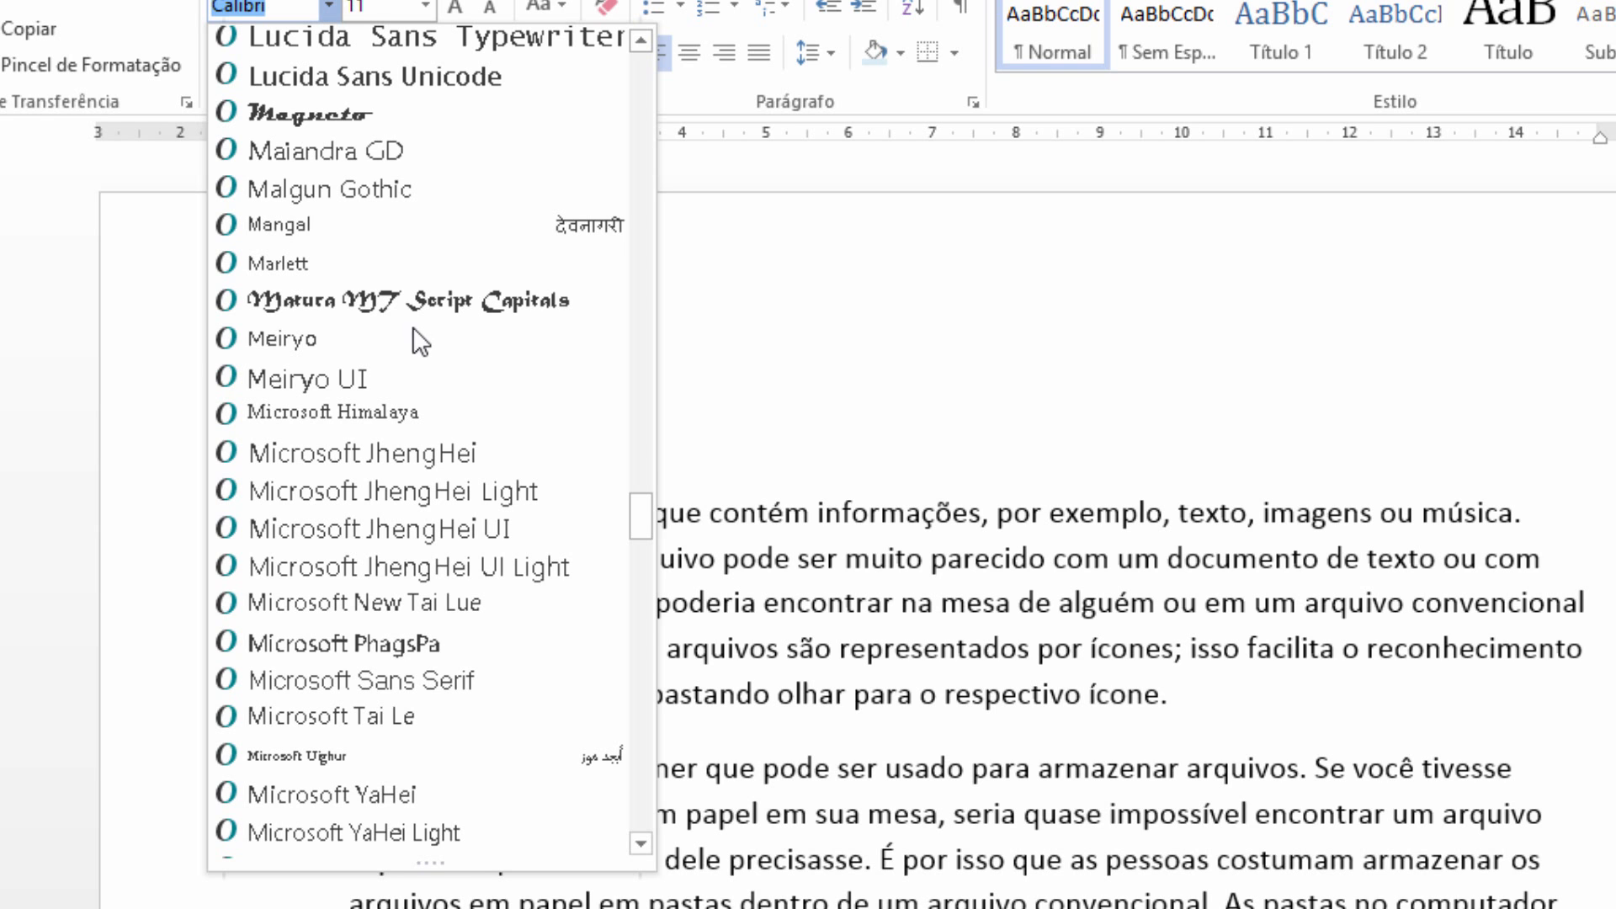
pyautogui.scroll(2, 349, 304)
pyautogui.scroll(2, 346, 298)
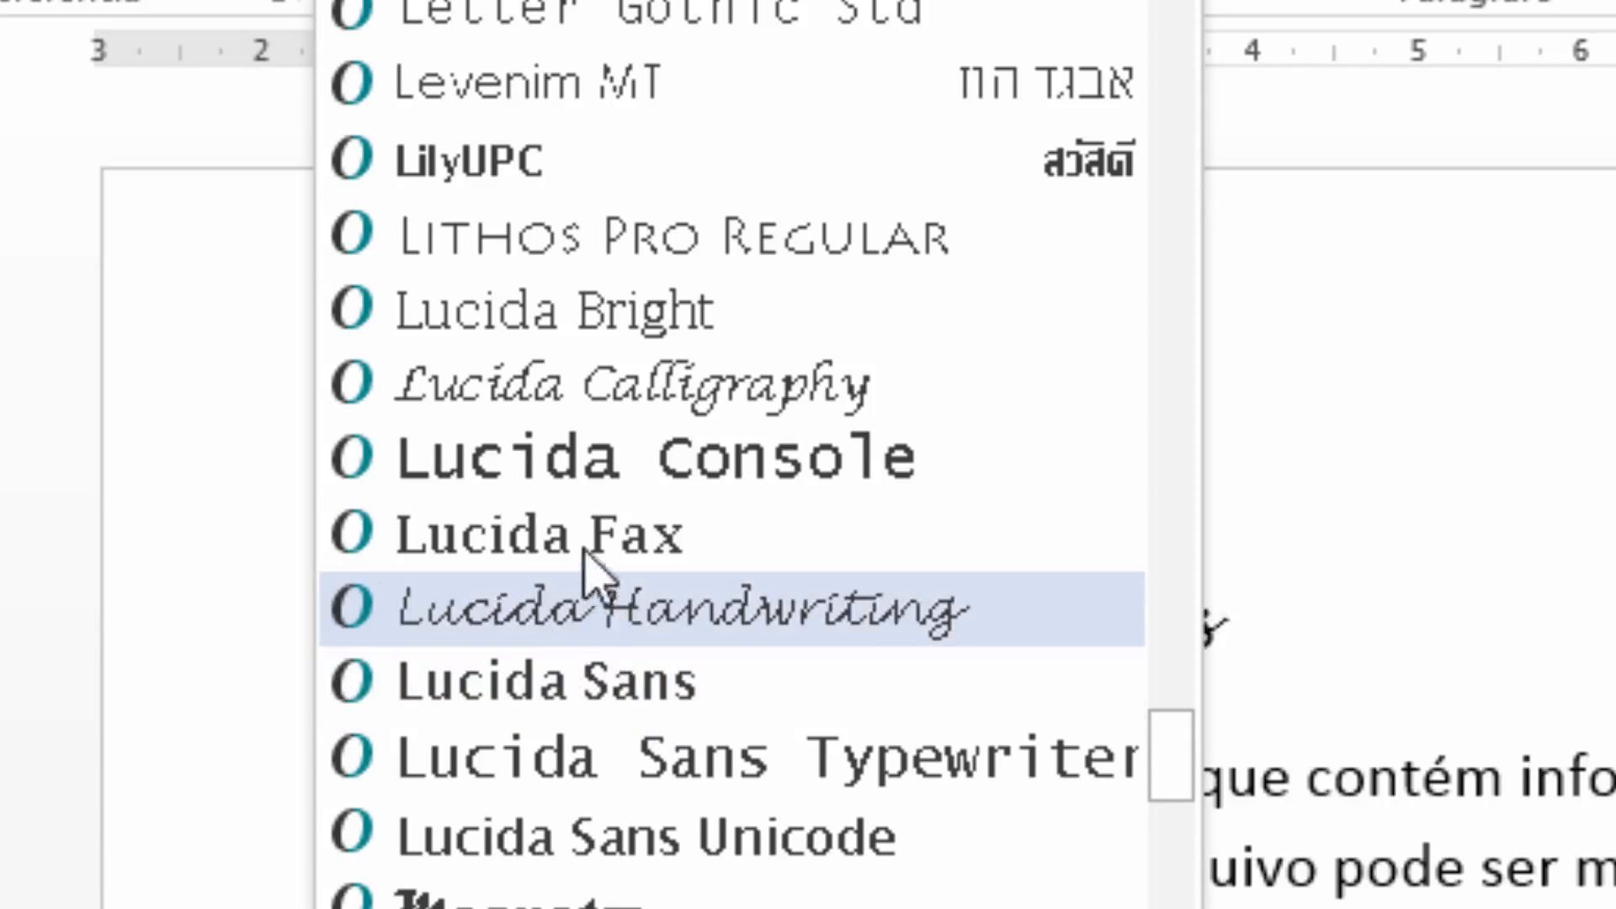
pyautogui.click(660, 468)
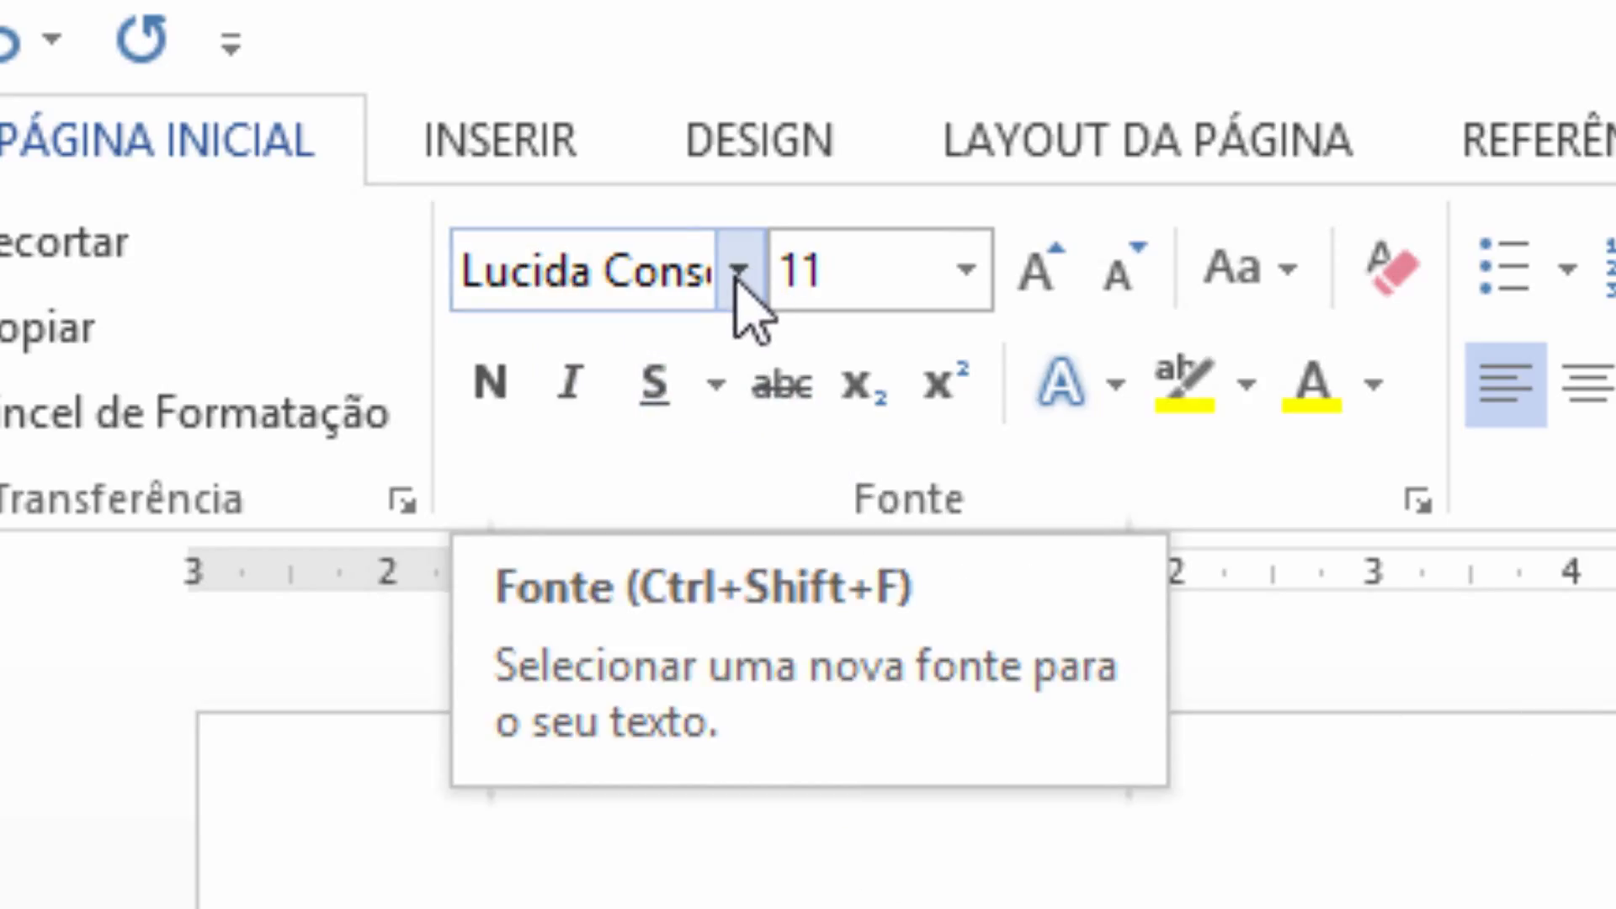
# Step: Change the font of the title "Arquivos e Pastas" to Verdana
pyautogui.click(638, 274)
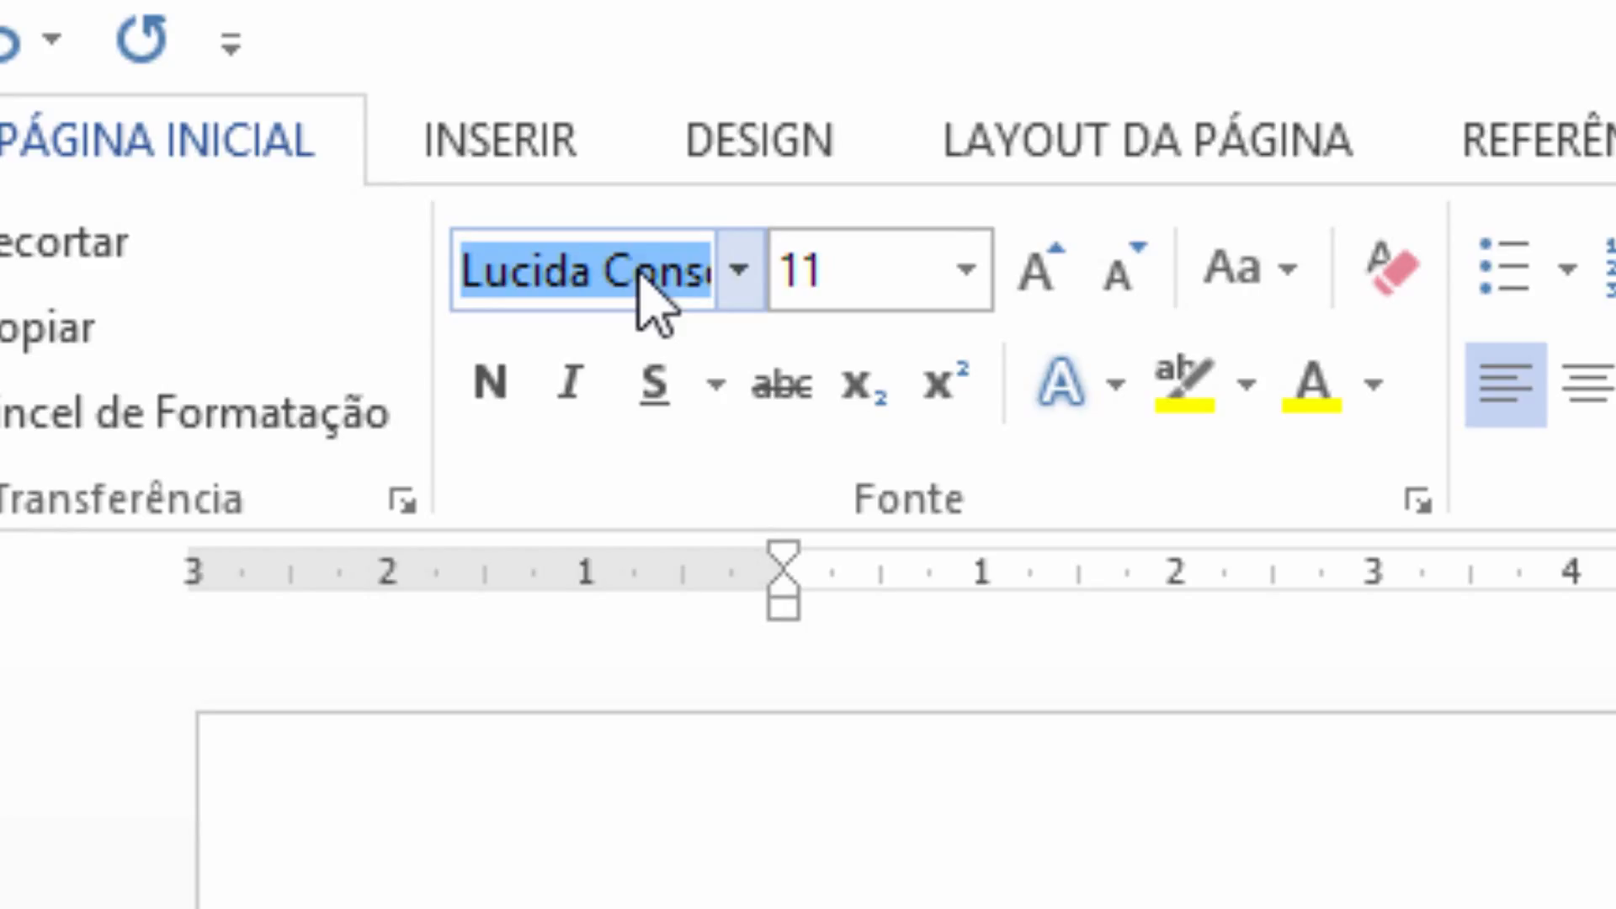
pyautogui.write('Ver')
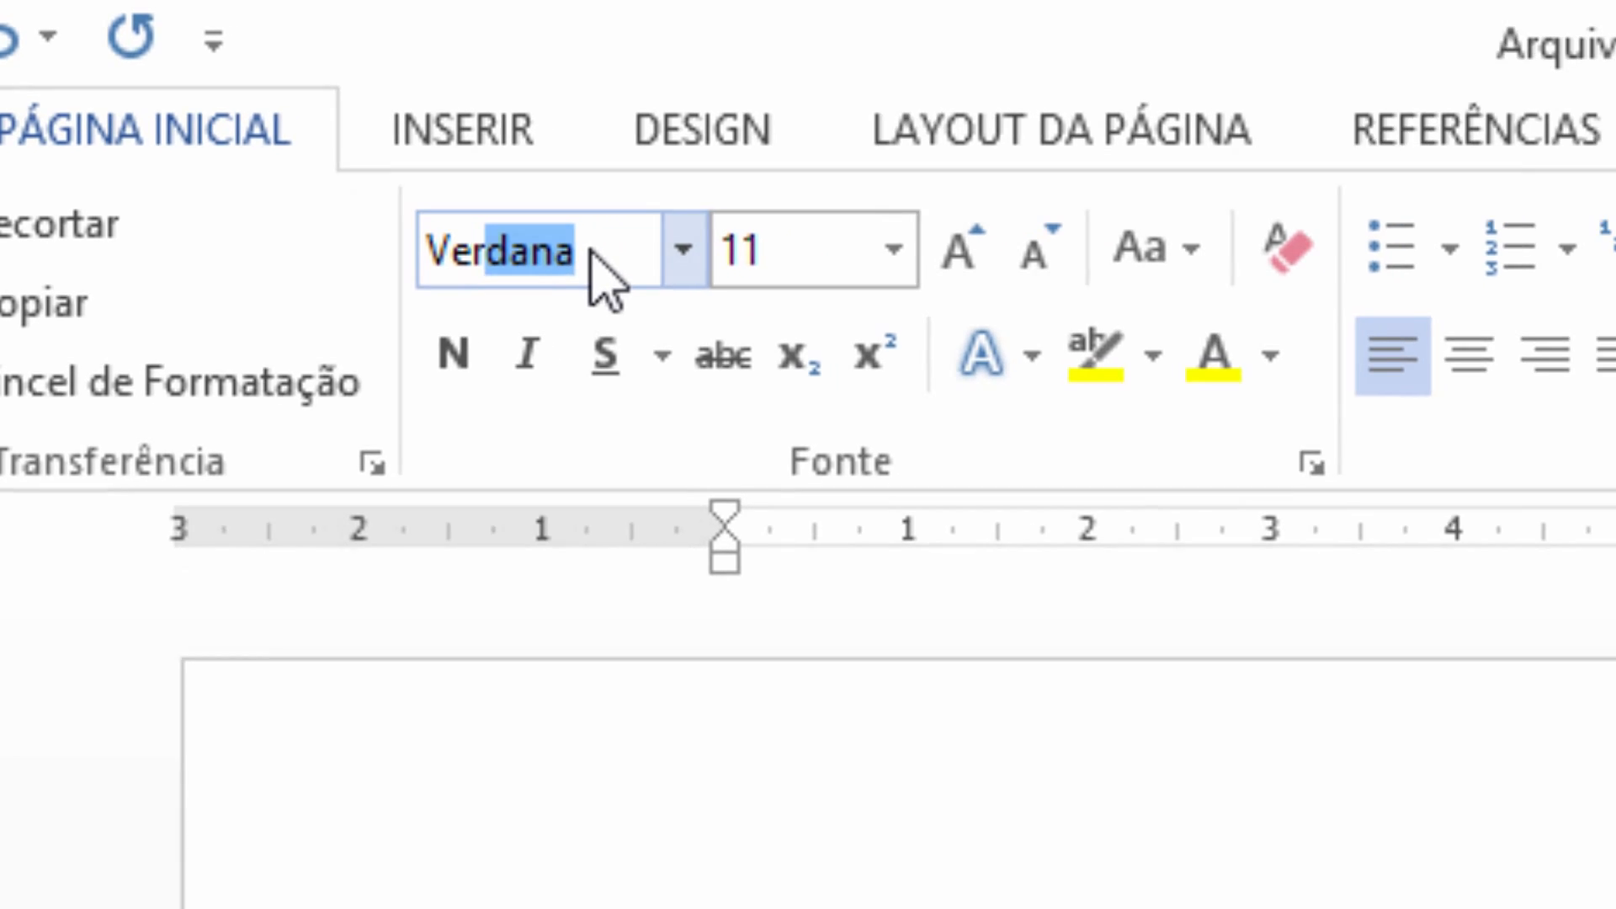
pyautogui.write('d')
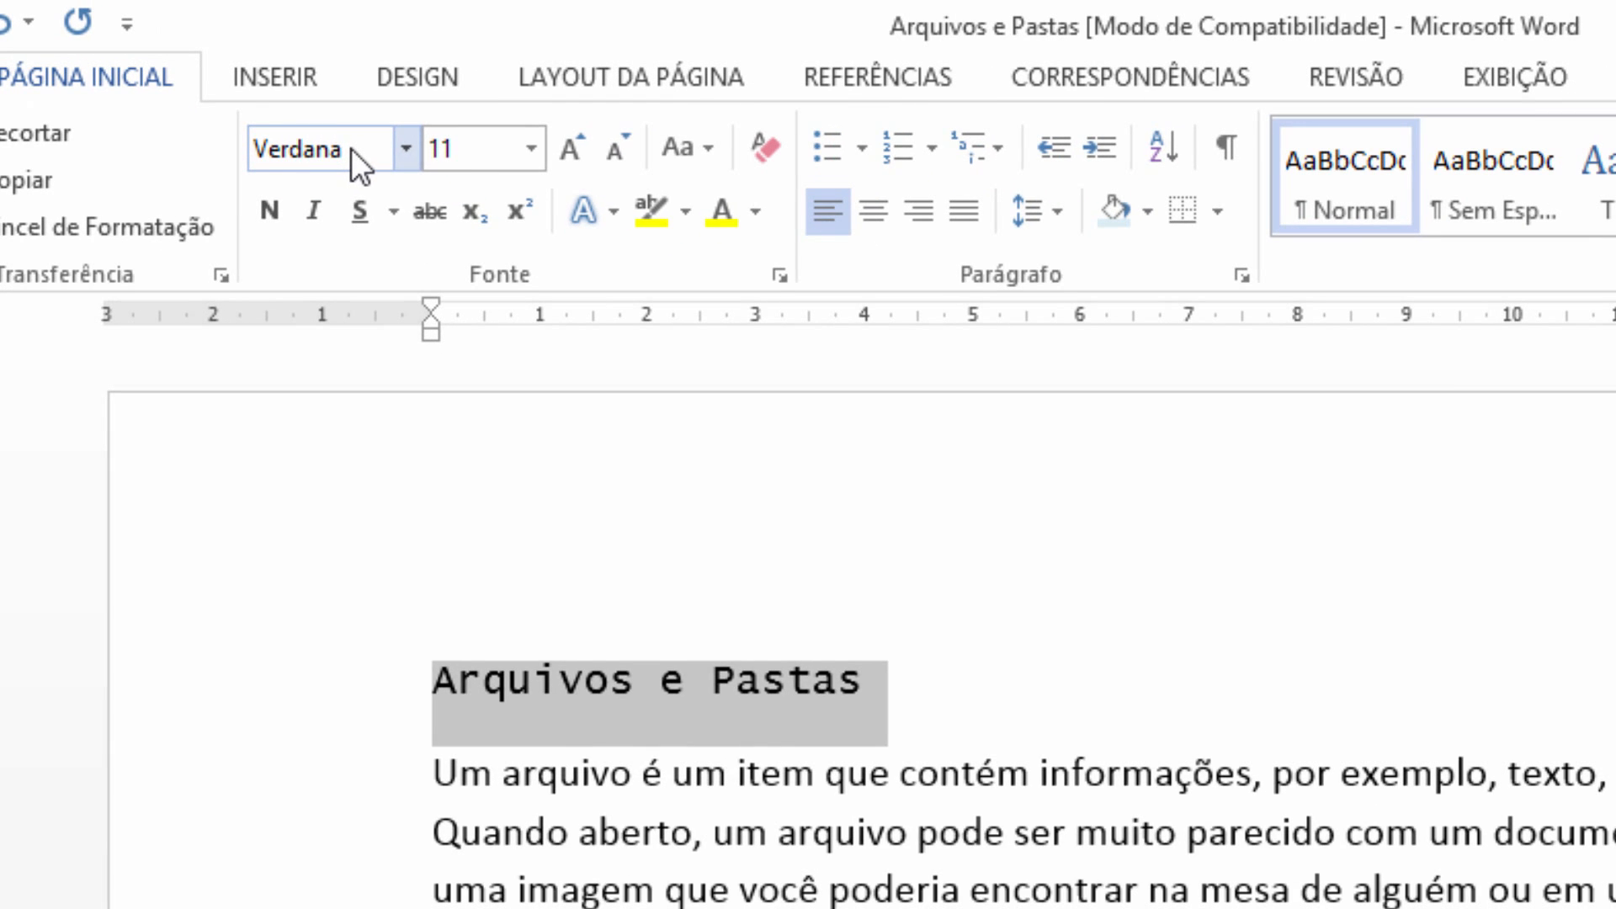
pyautogui.press('Return')
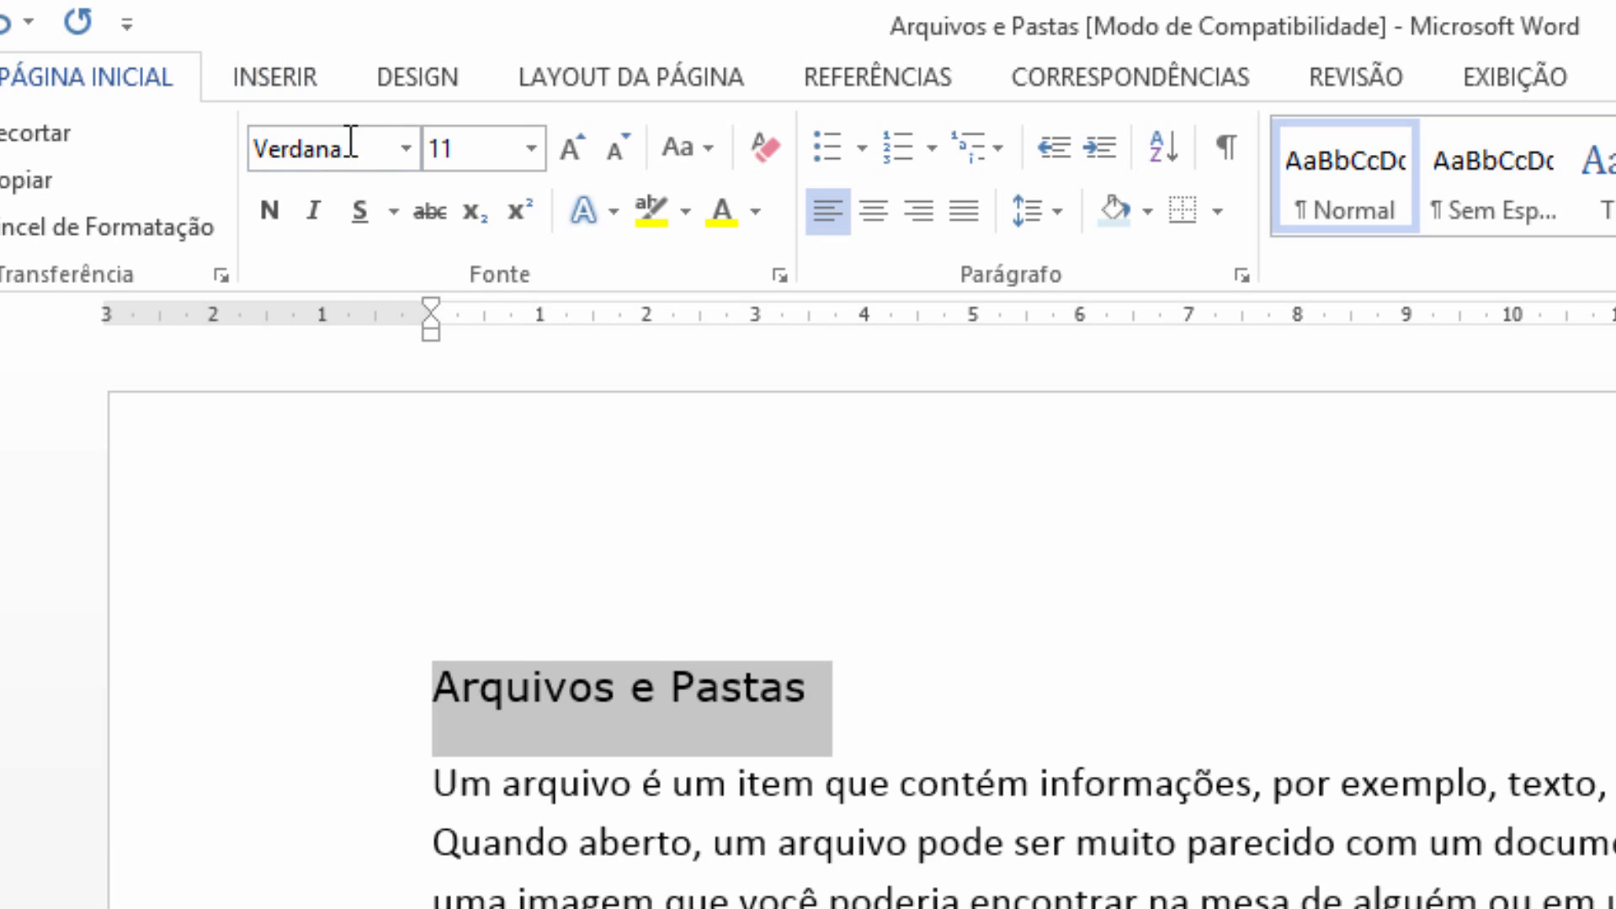
# Step: Set the title's font size to 16 and make it bold and underlined
pyautogui.click(532, 150)
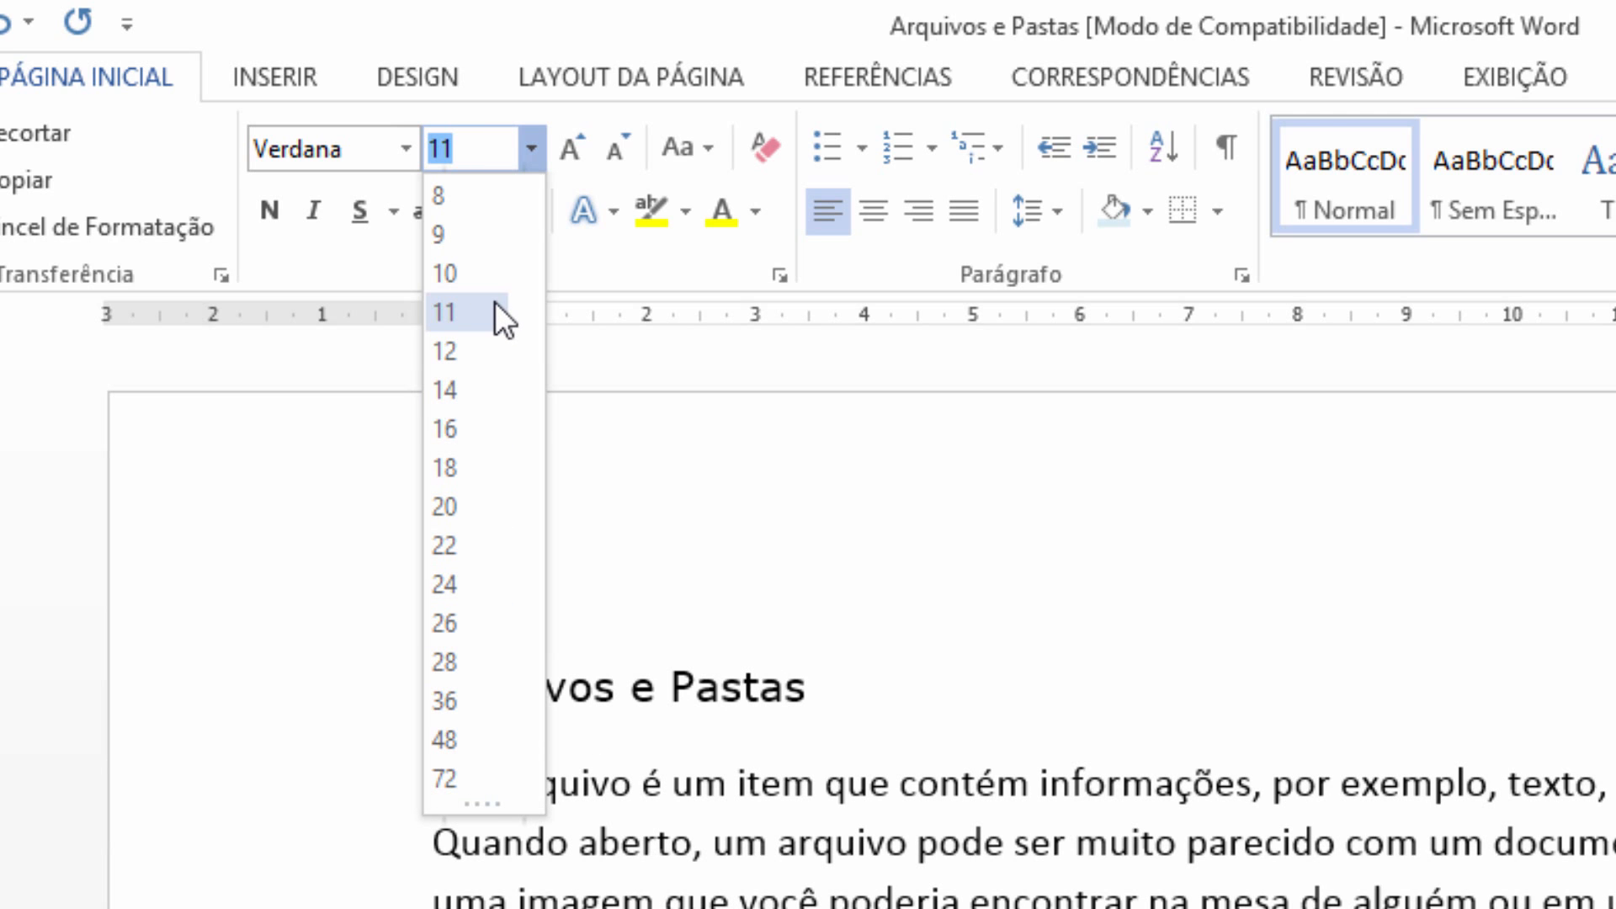
pyautogui.click(458, 428)
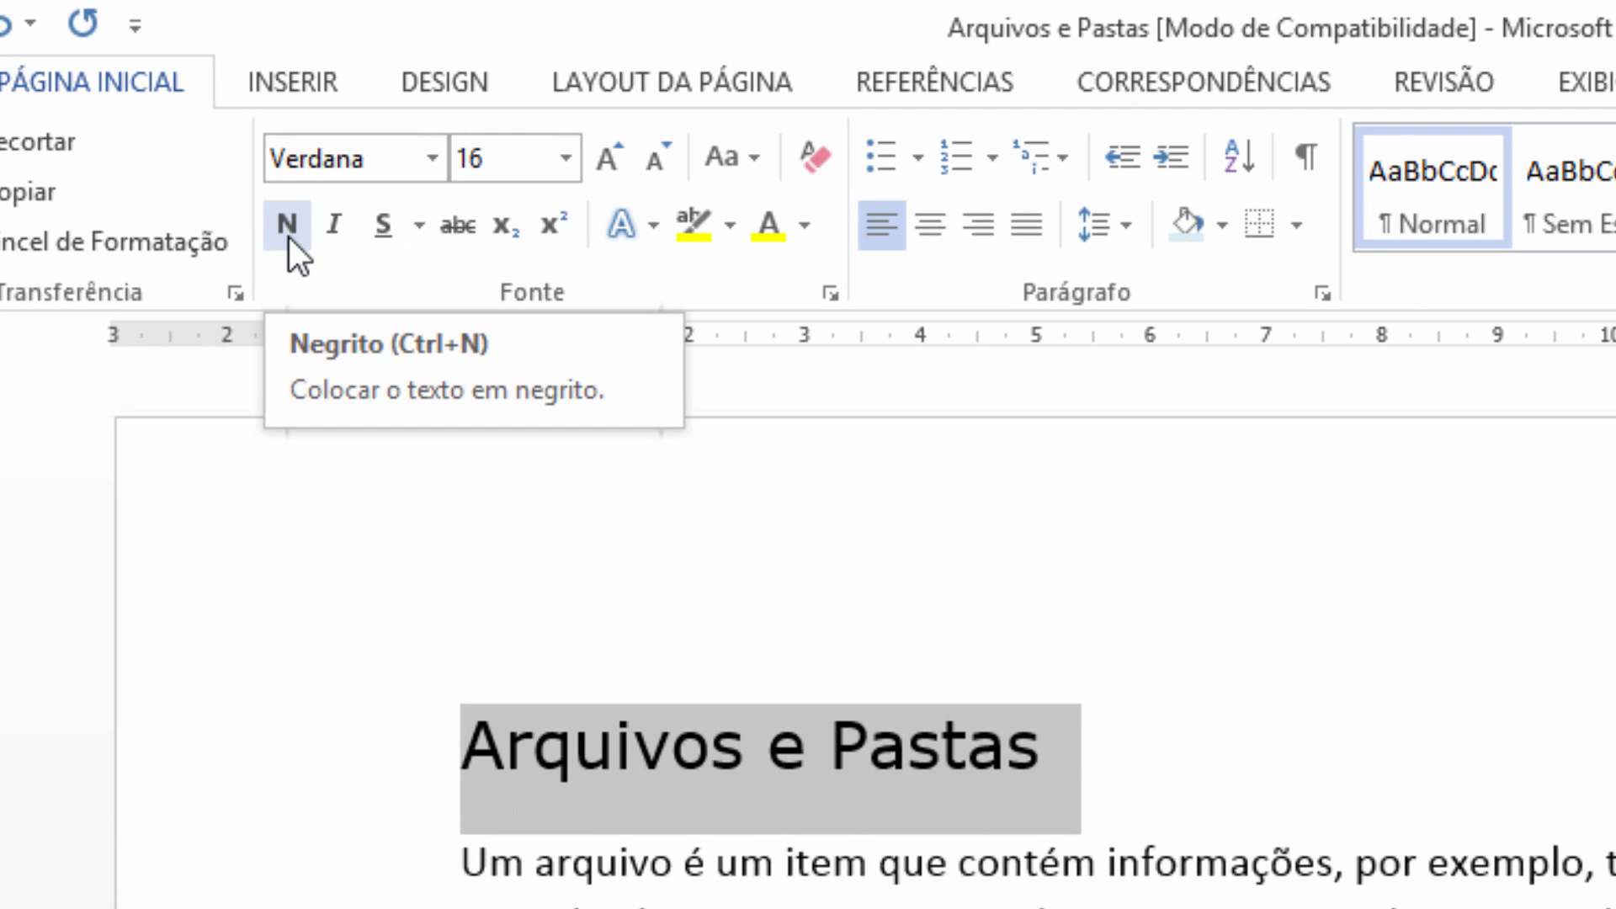
pyautogui.click(288, 227)
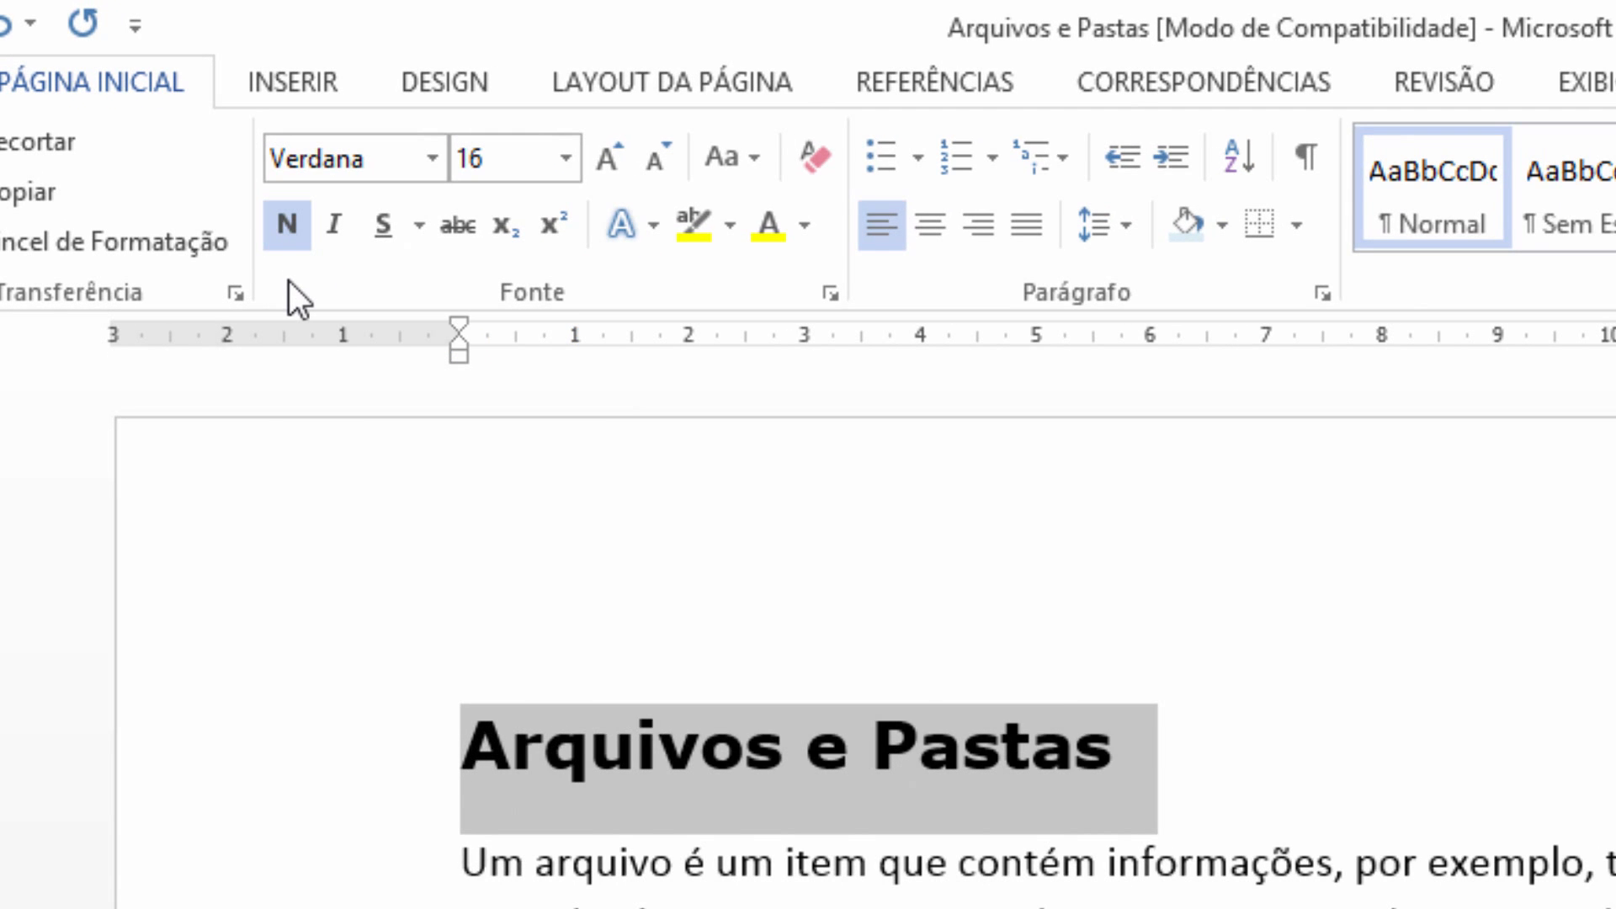
pyautogui.click(392, 226)
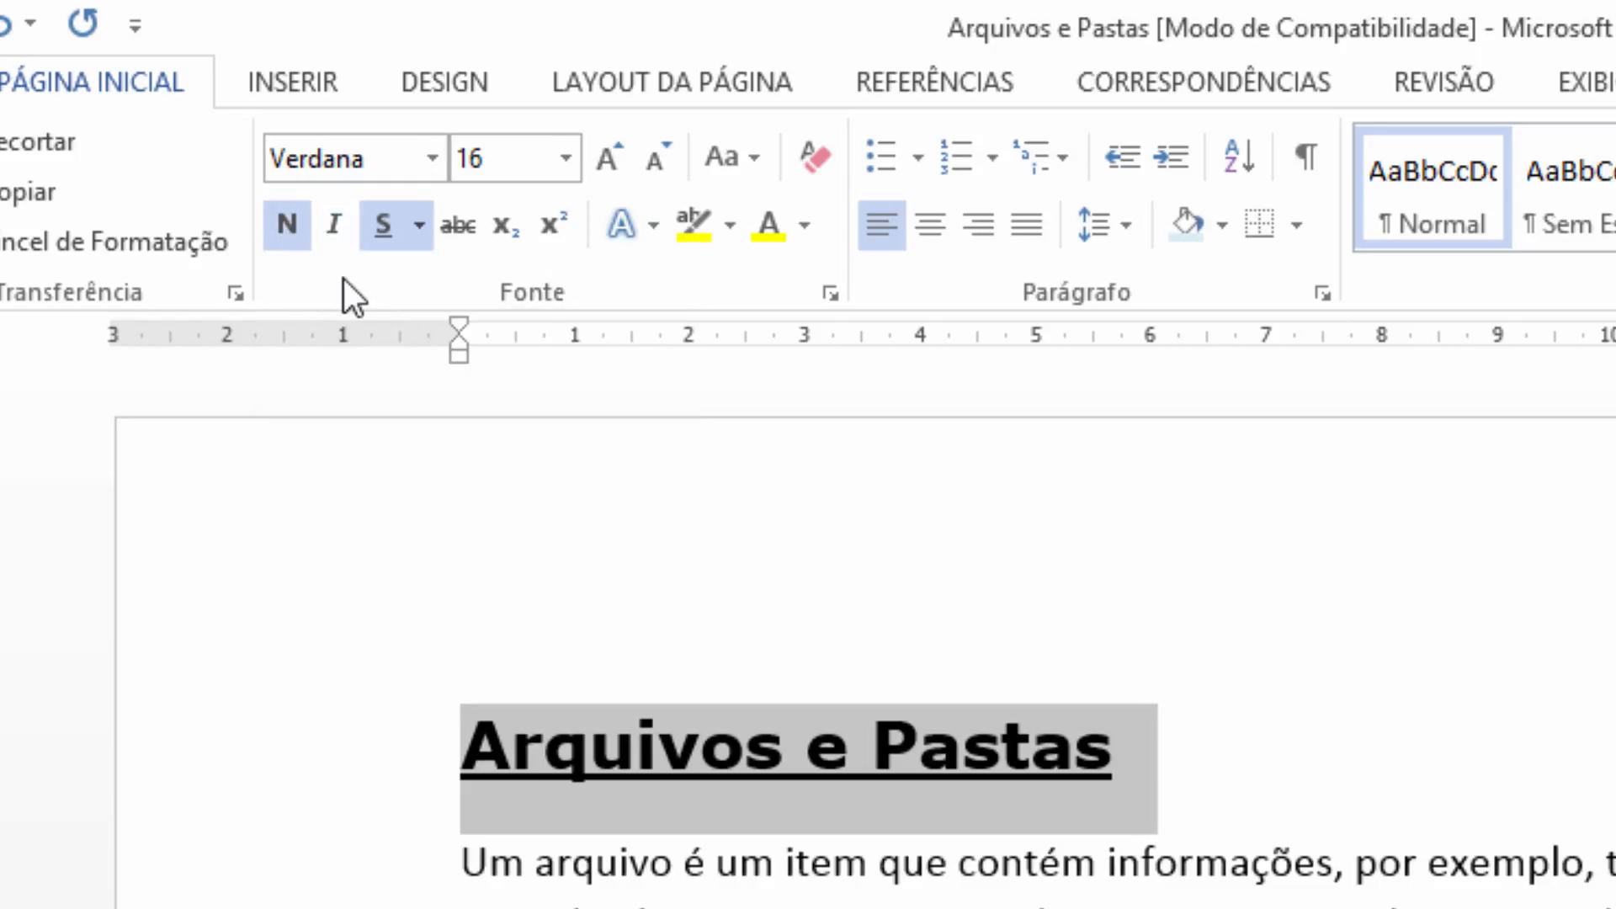
# Step: Remove bold and underline from the title and reapply both
pyautogui.click(287, 226)
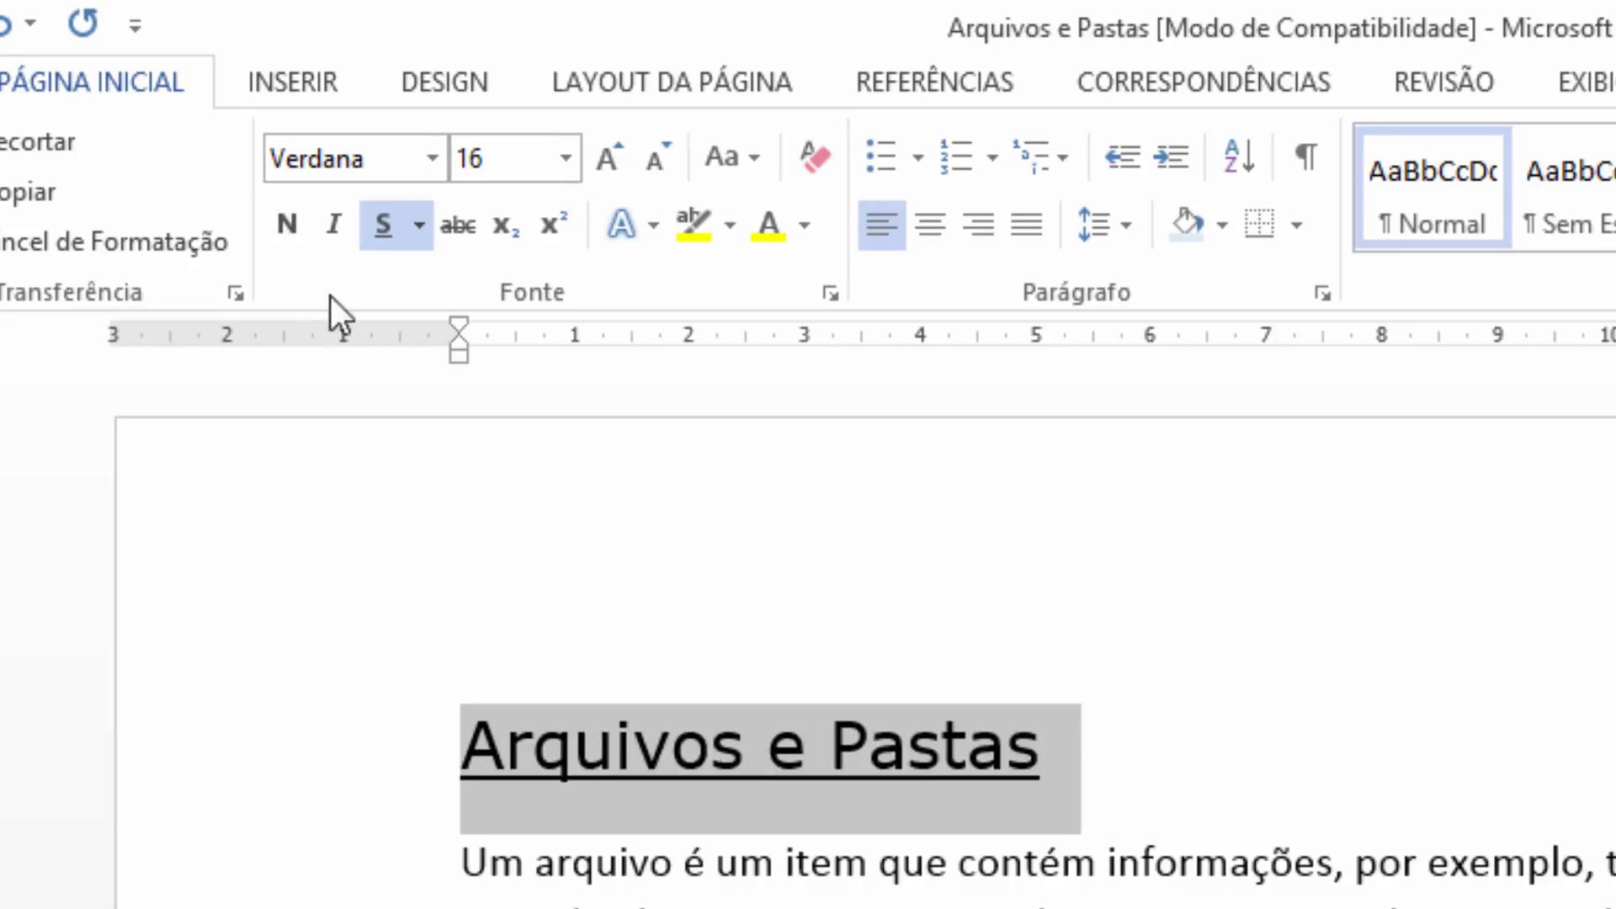
pyautogui.click(382, 225)
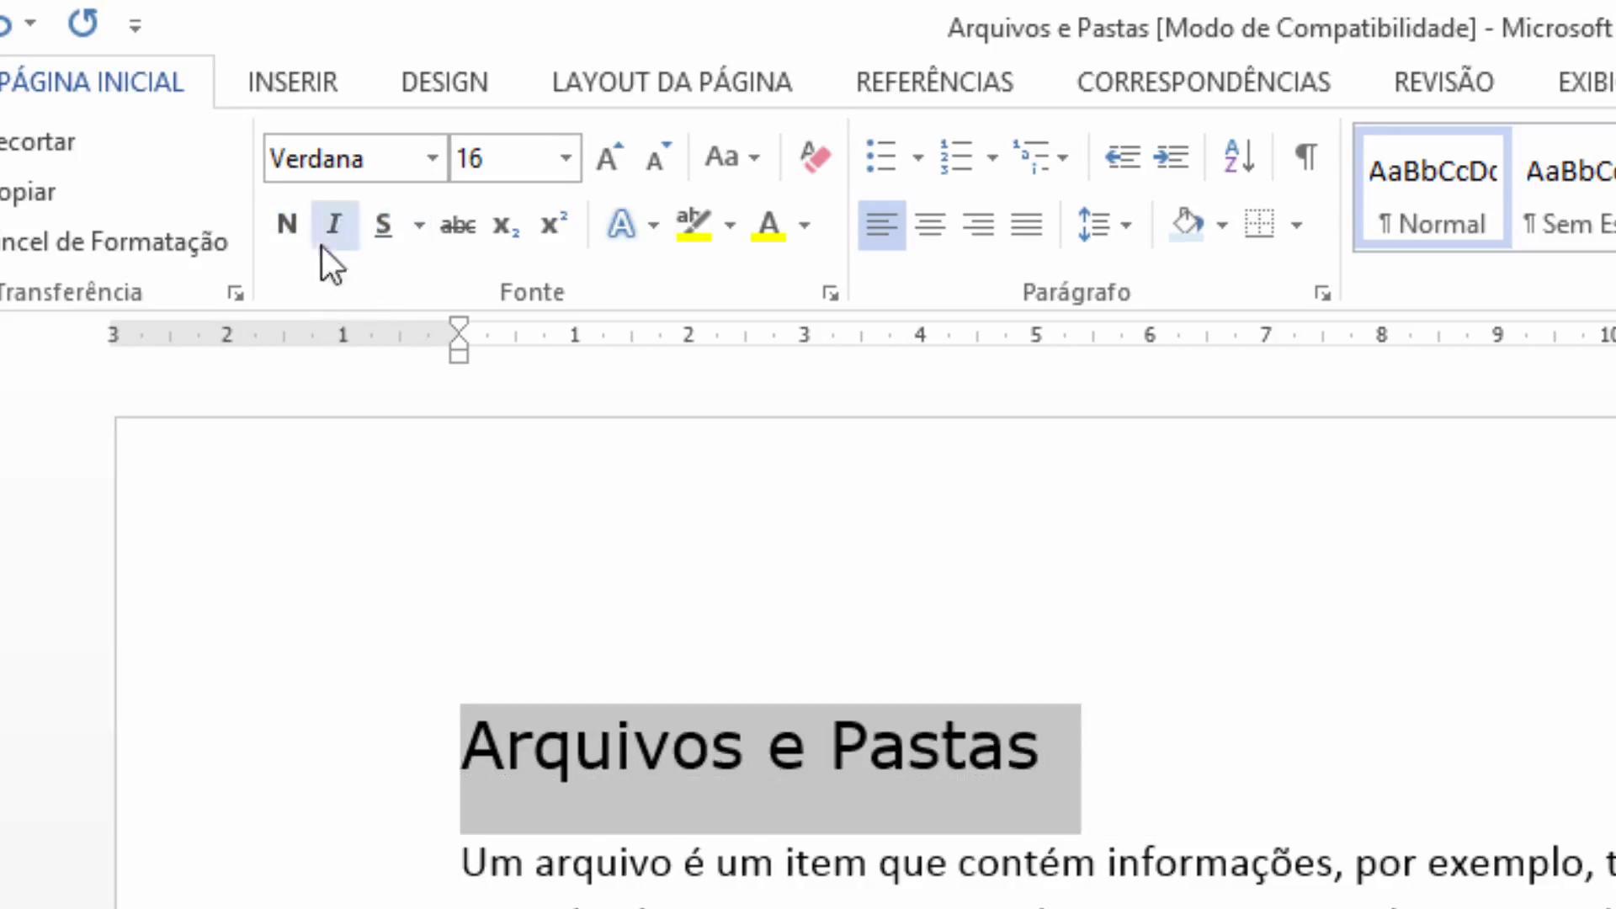
pyautogui.click(295, 232)
pyautogui.click(379, 239)
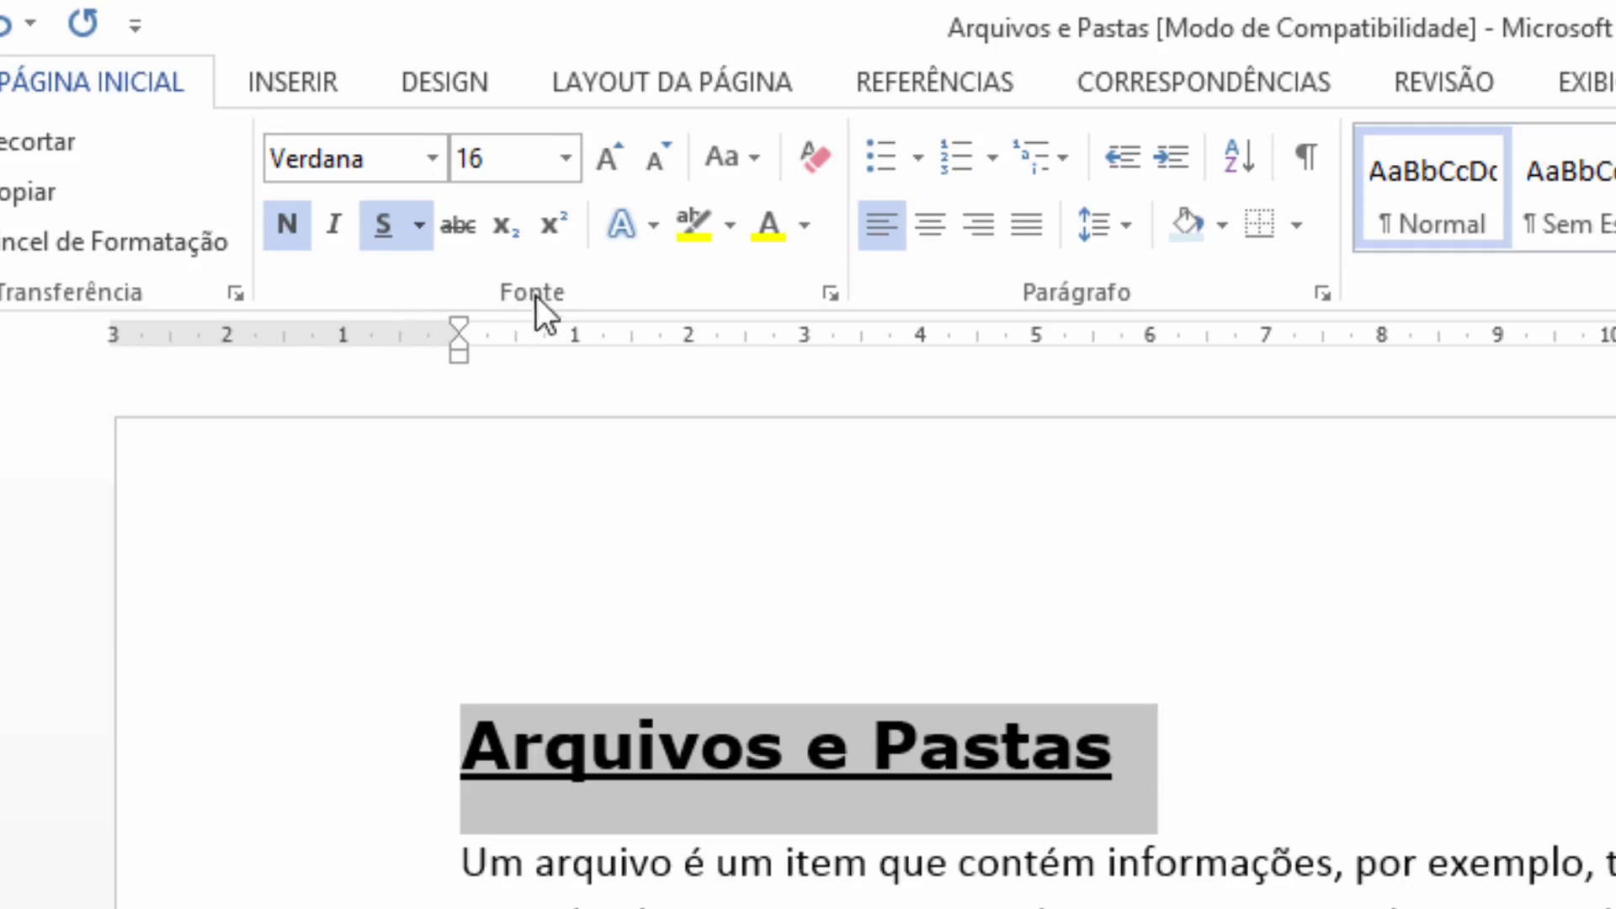
# Step: Open the extended colour choices for the title's font and try several standard colours, ending on a bright pink
pyautogui.click(806, 227)
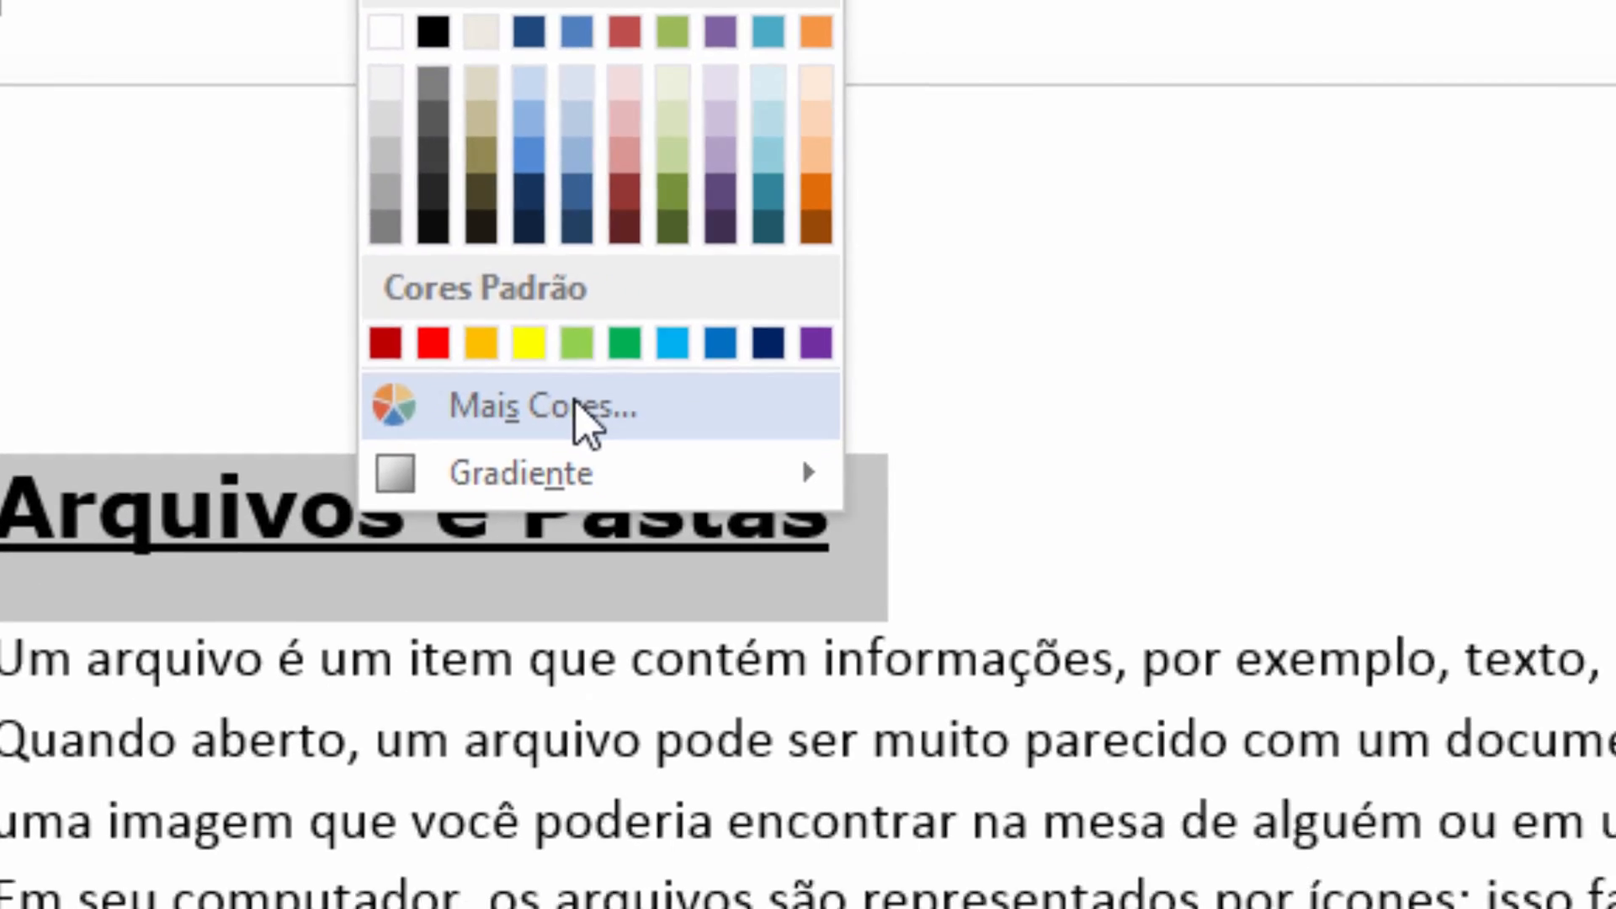
pyautogui.click(756, 472)
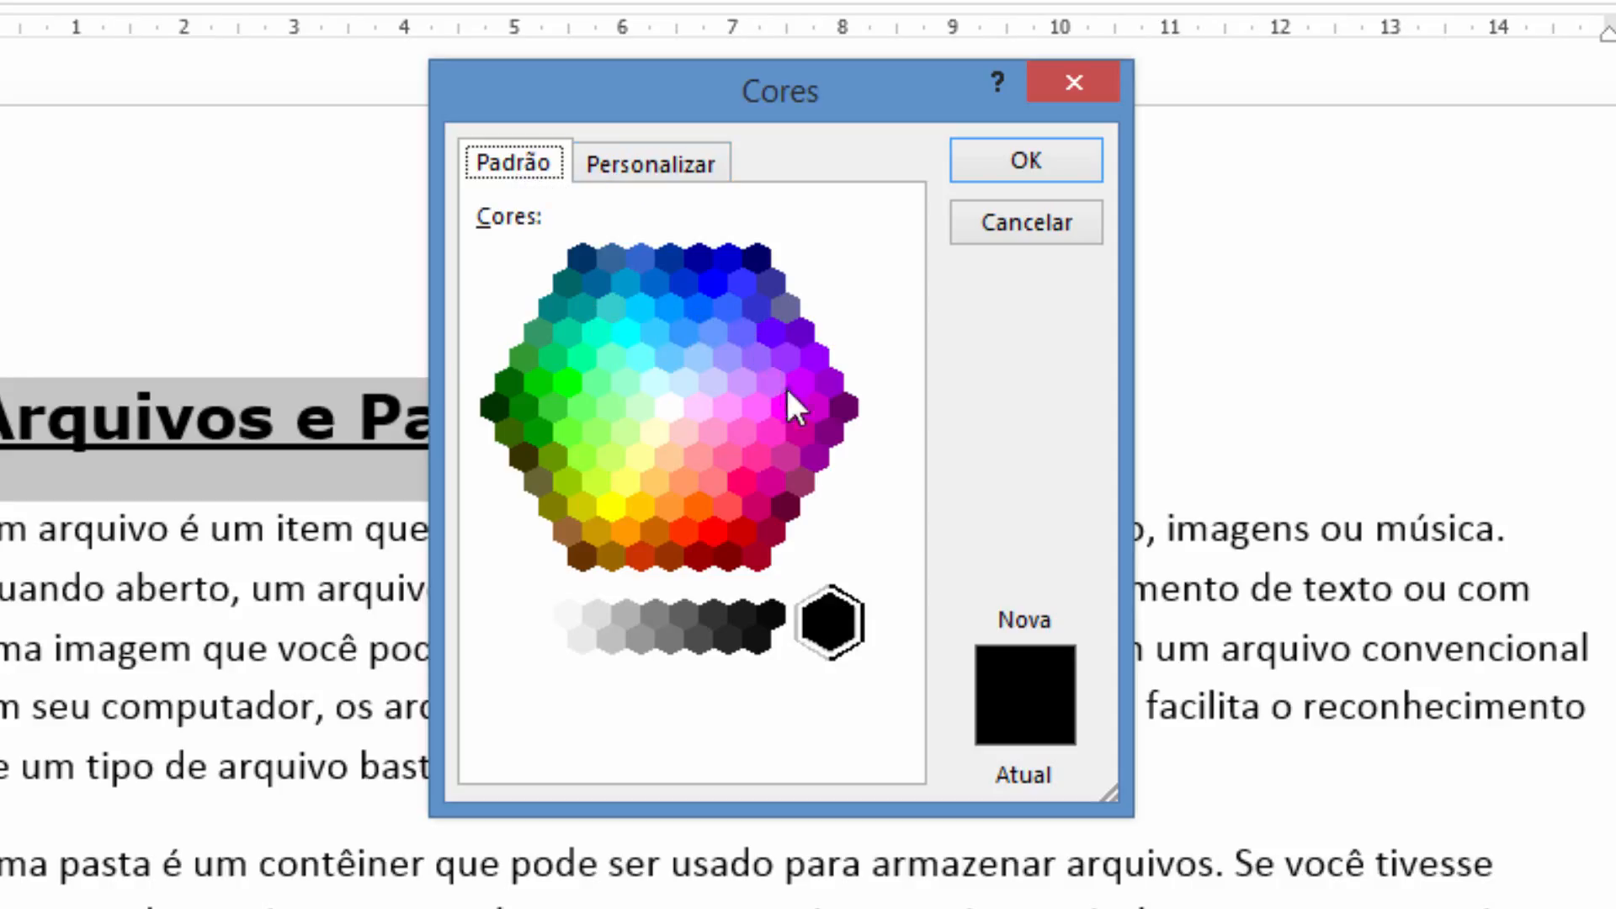
pyautogui.click(744, 486)
pyautogui.click(700, 466)
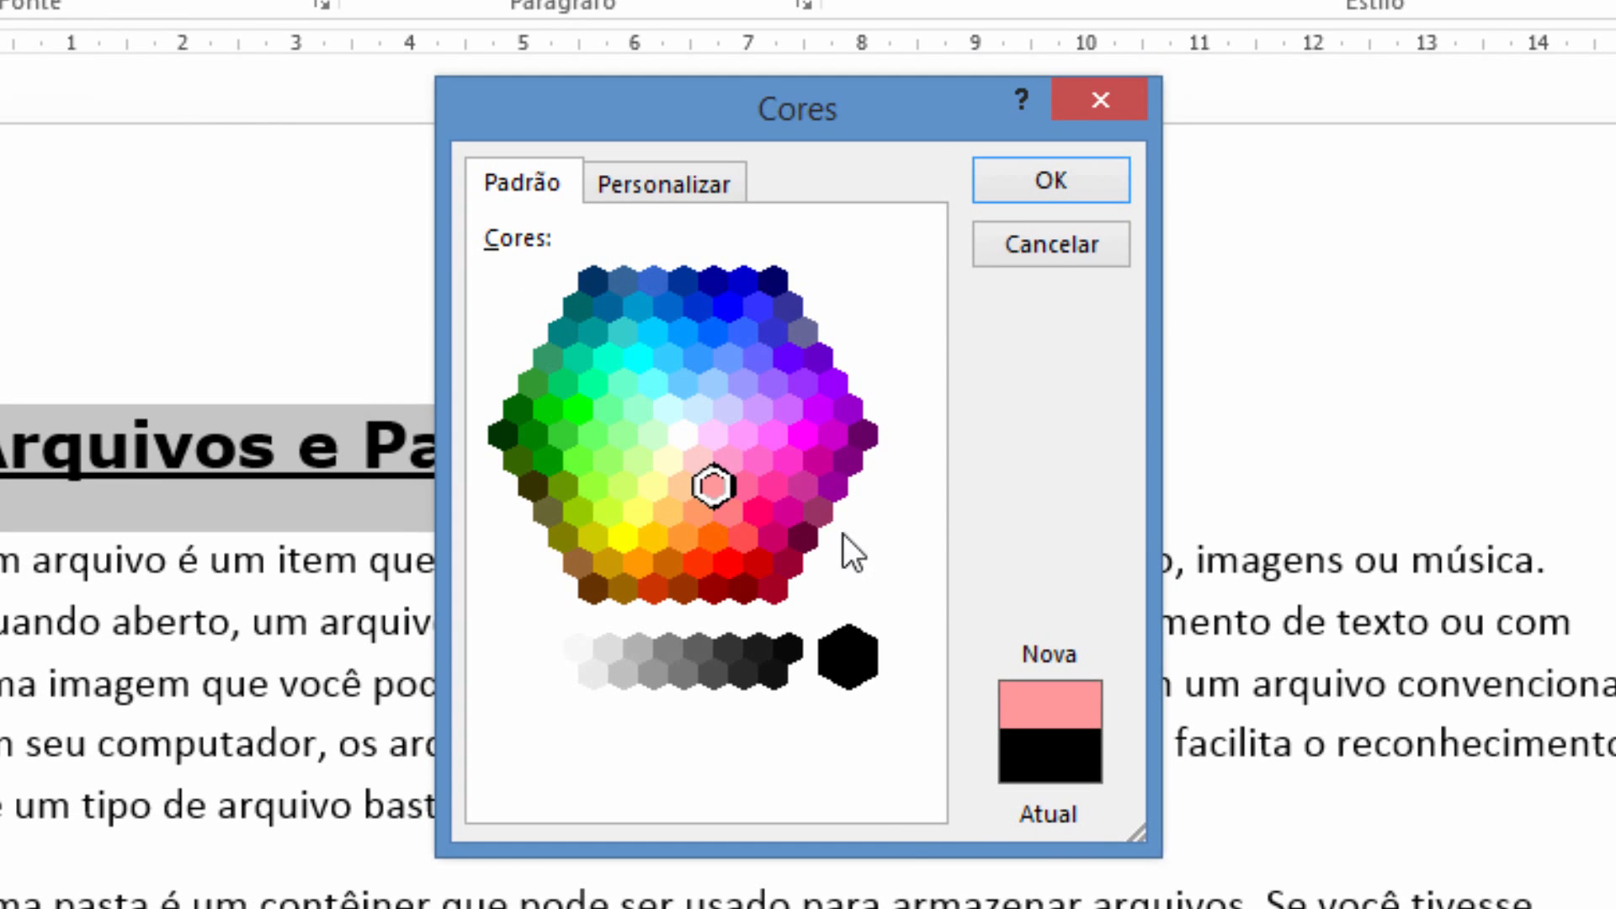
pyautogui.click(774, 487)
pyautogui.click(737, 488)
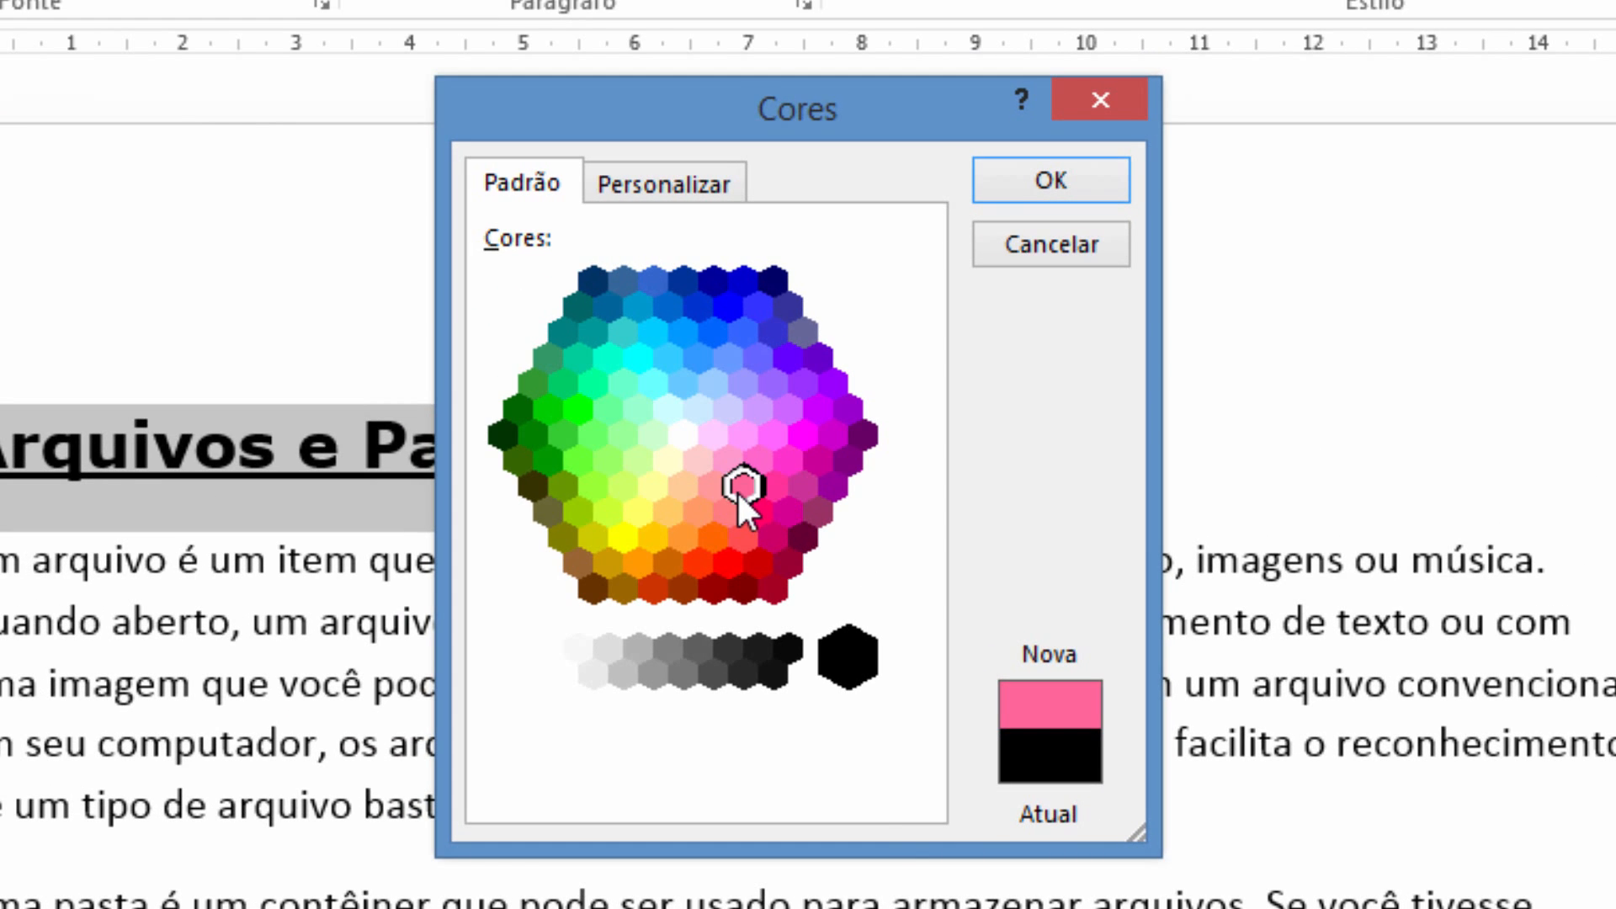
pyautogui.click(665, 510)
pyautogui.click(633, 509)
pyautogui.click(669, 560)
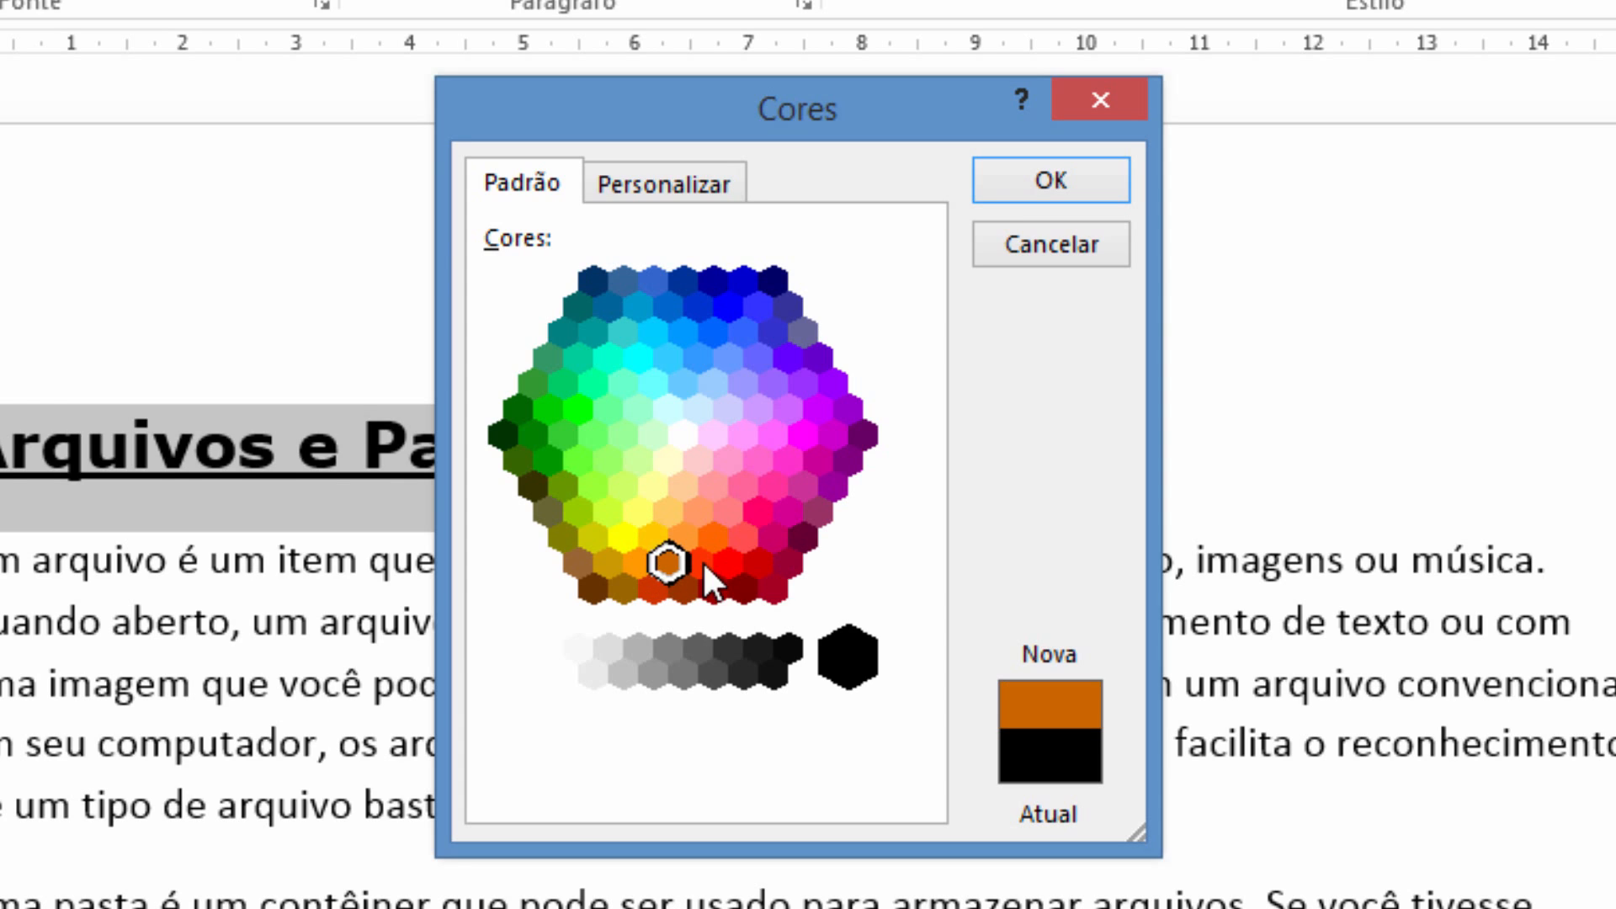
pyautogui.click(756, 509)
pyautogui.click(763, 464)
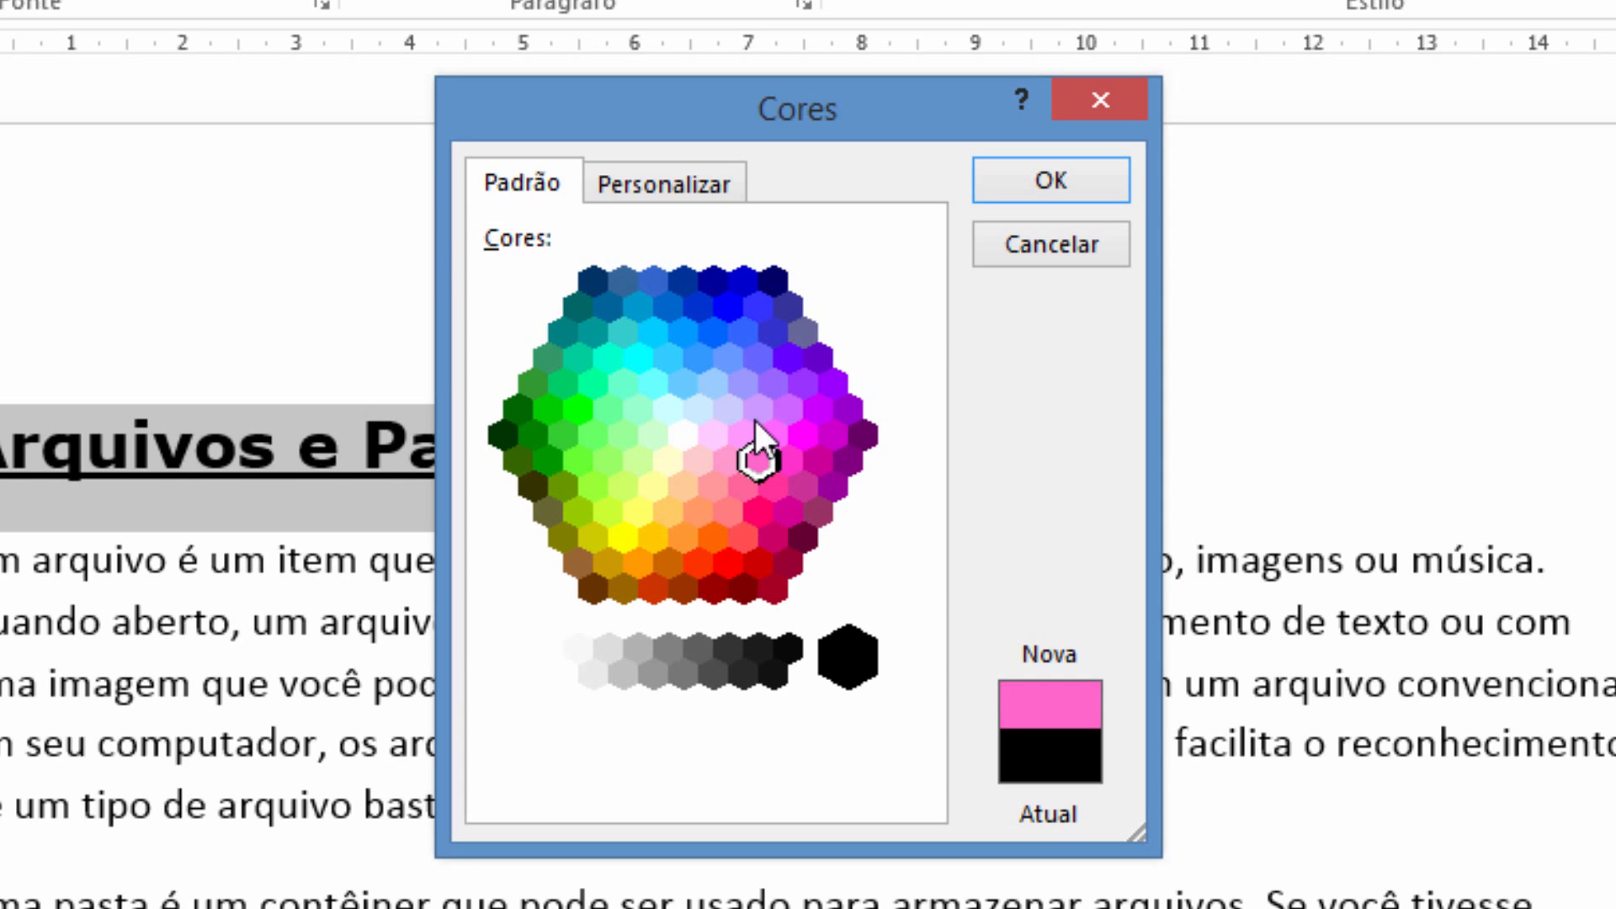
# Step: Try several custom colours for the title's font and apply a blue with RGB 83, 87, 243
pyautogui.click(654, 183)
pyautogui.click(793, 293)
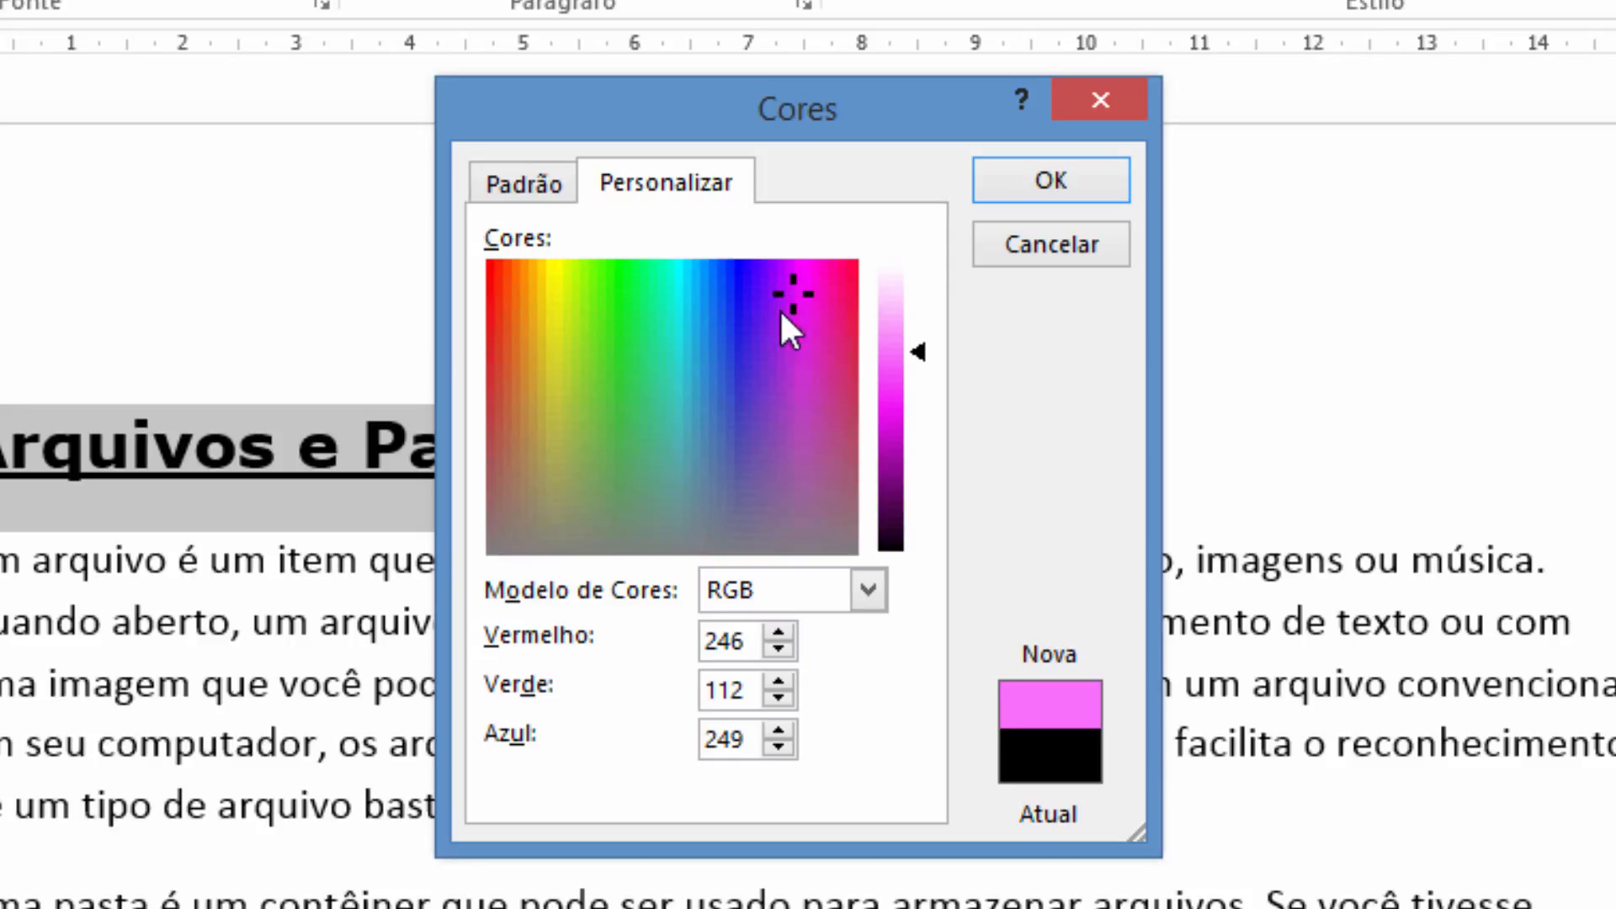
pyautogui.moveTo(771, 279); pyautogui.dragTo(747, 400)
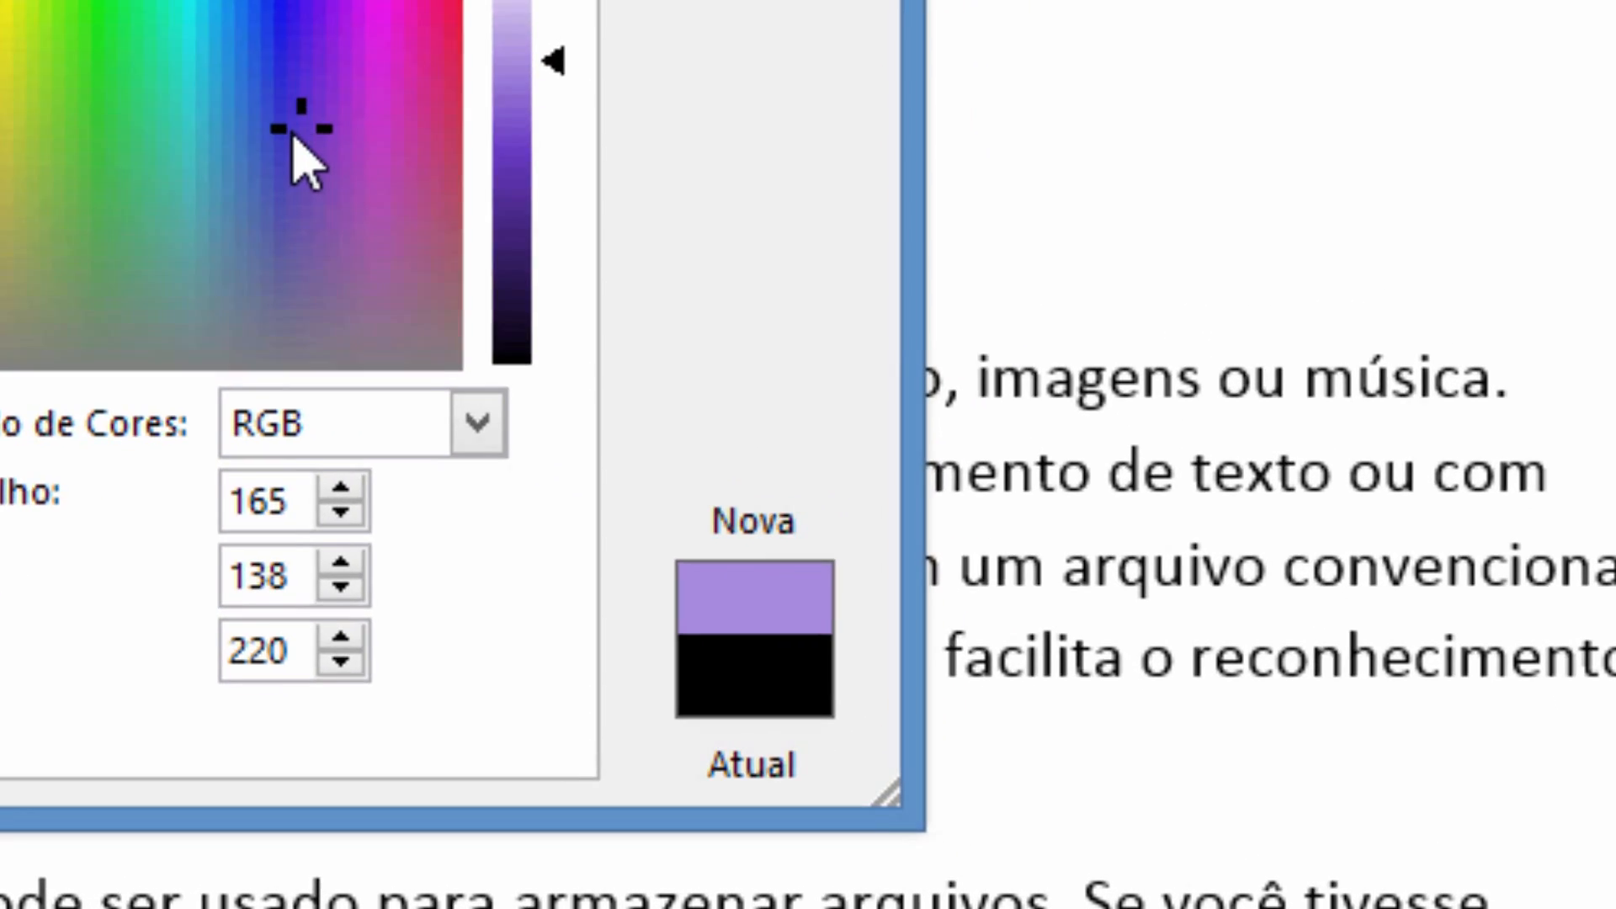
pyautogui.moveTo(293, 139); pyautogui.dragTo(105, 160)
pyautogui.moveTo(0, 22); pyautogui.dragTo(0, 0)
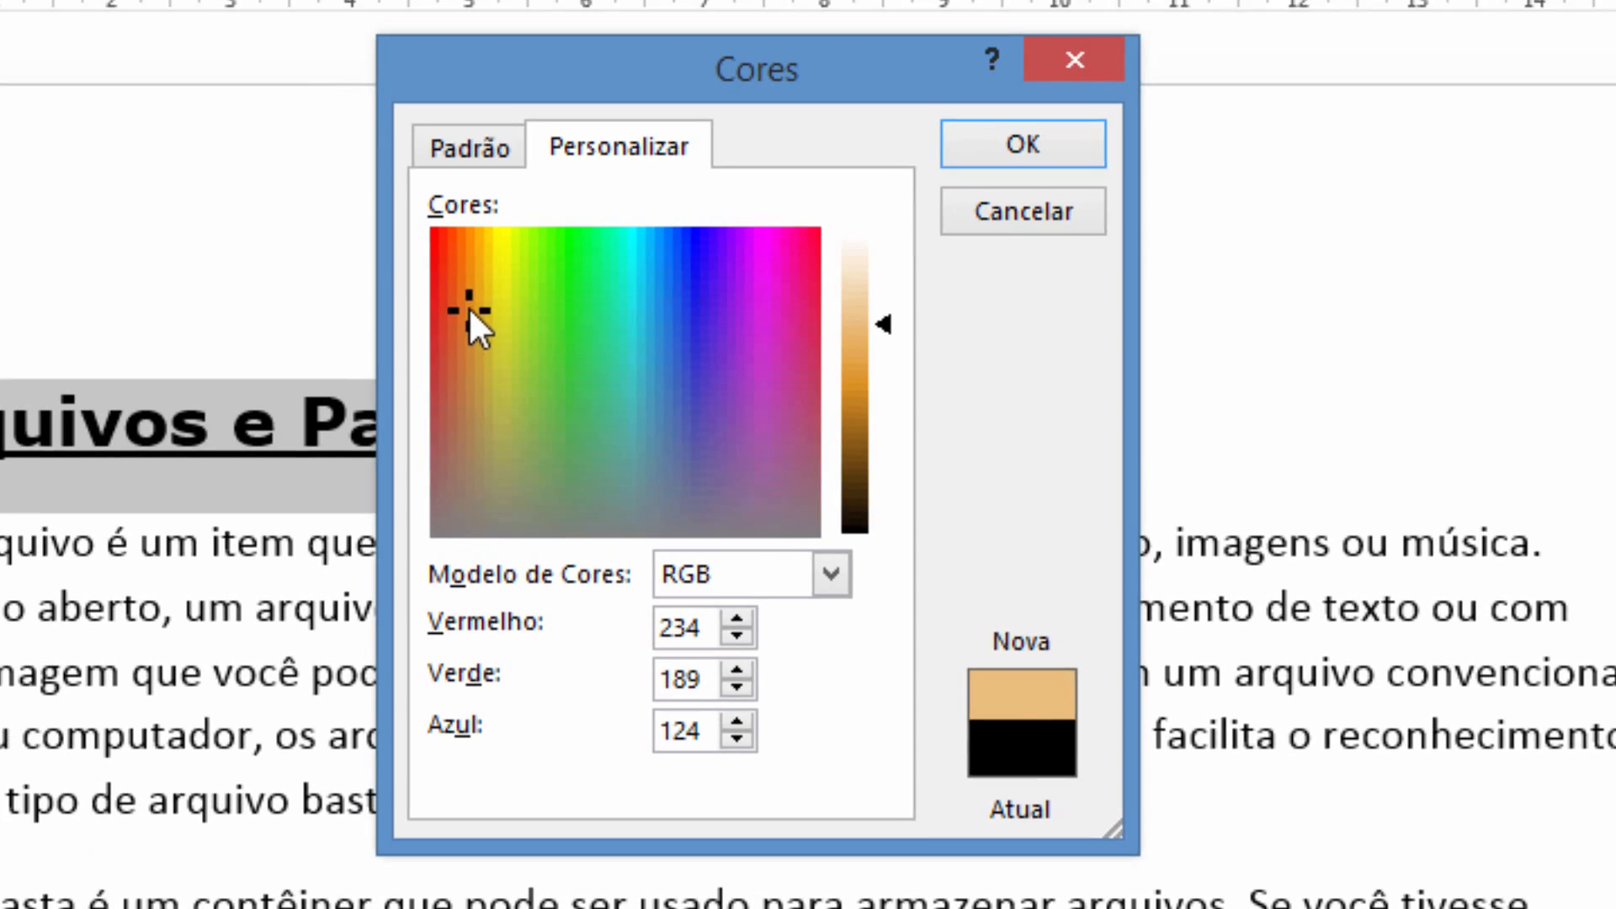
pyautogui.moveTo(469, 311); pyautogui.dragTo(712, 288)
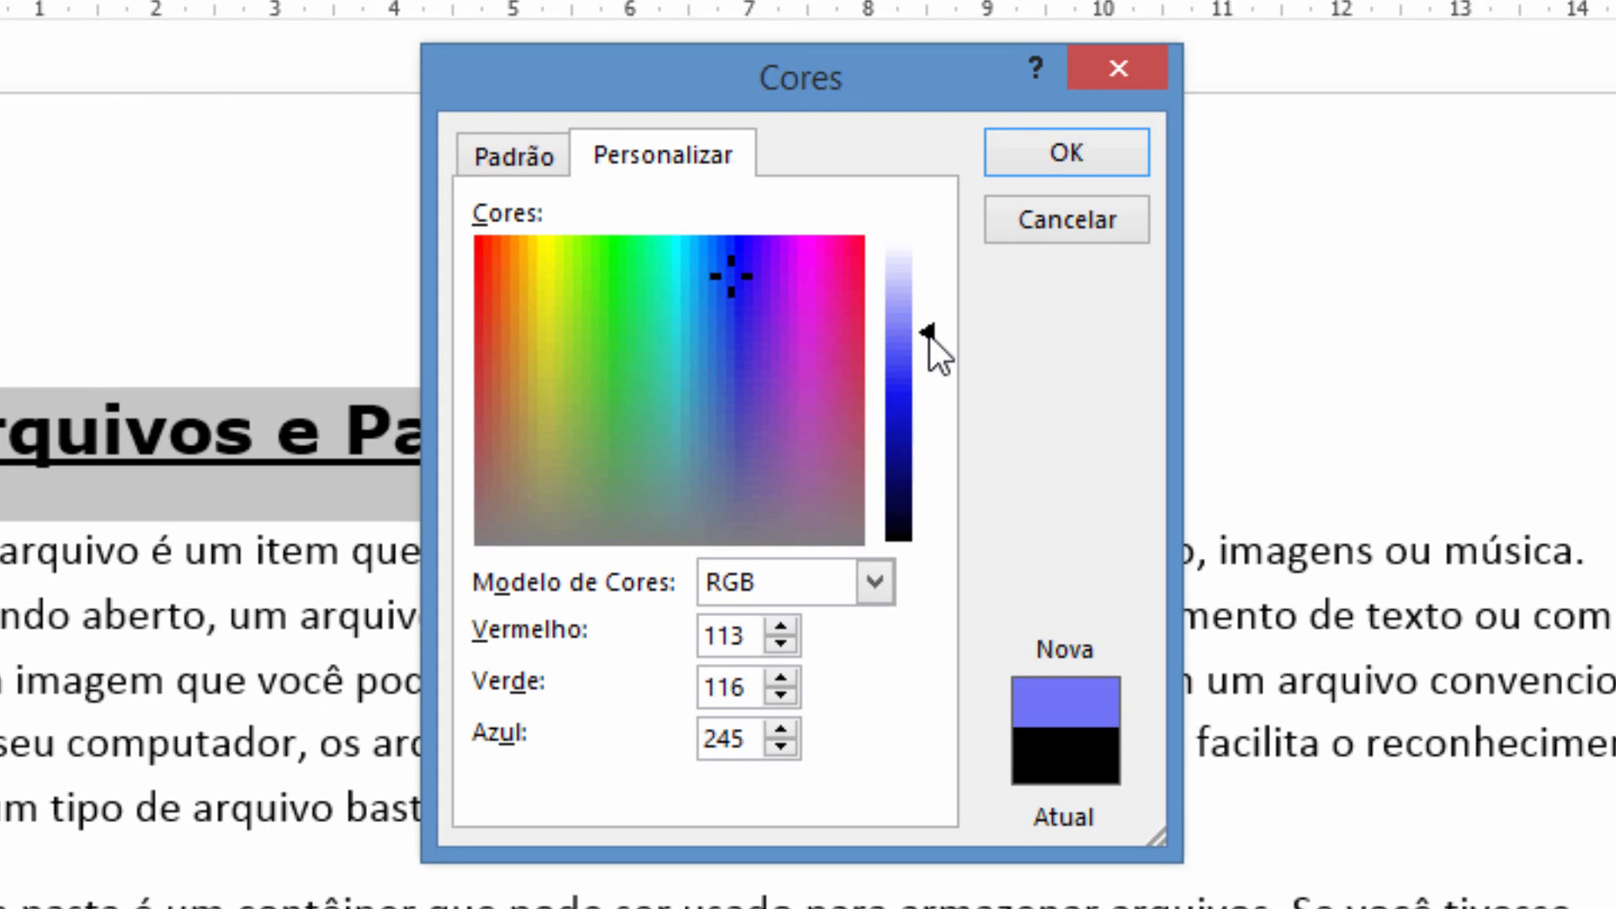
pyautogui.click(929, 336)
pyautogui.moveTo(930, 335)
pyautogui.mouseDown()
pyautogui.moveTo(937, 453)
pyautogui.moveTo(923, 299)
pyautogui.moveTo(938, 392)
pyautogui.moveTo(928, 351)
pyautogui.mouseUp()
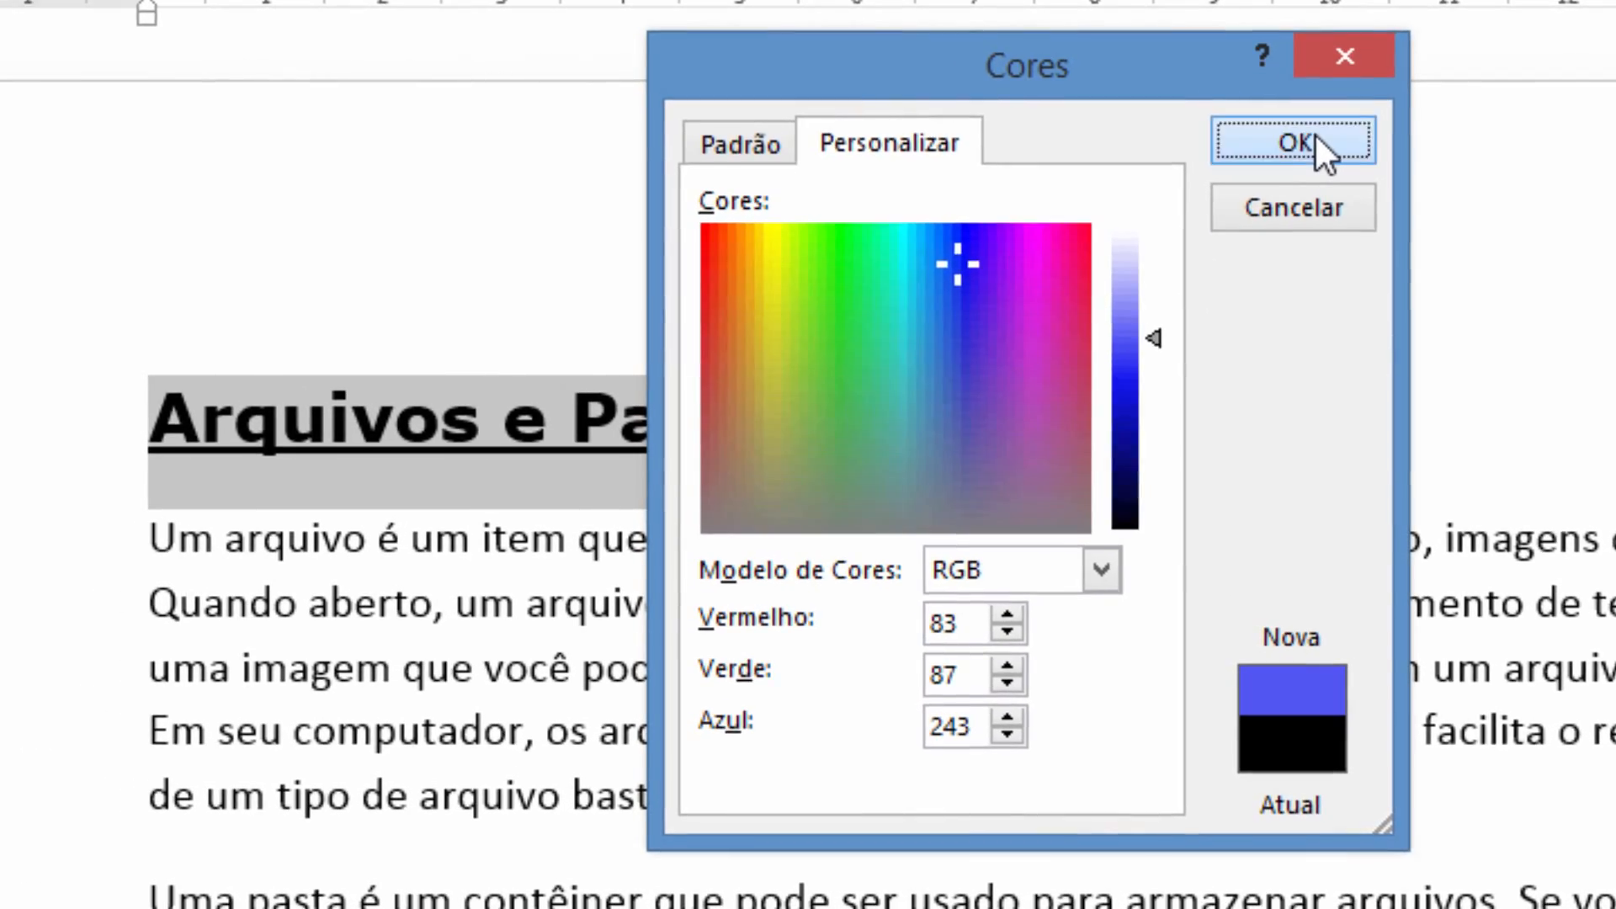
pyautogui.click(1315, 139)
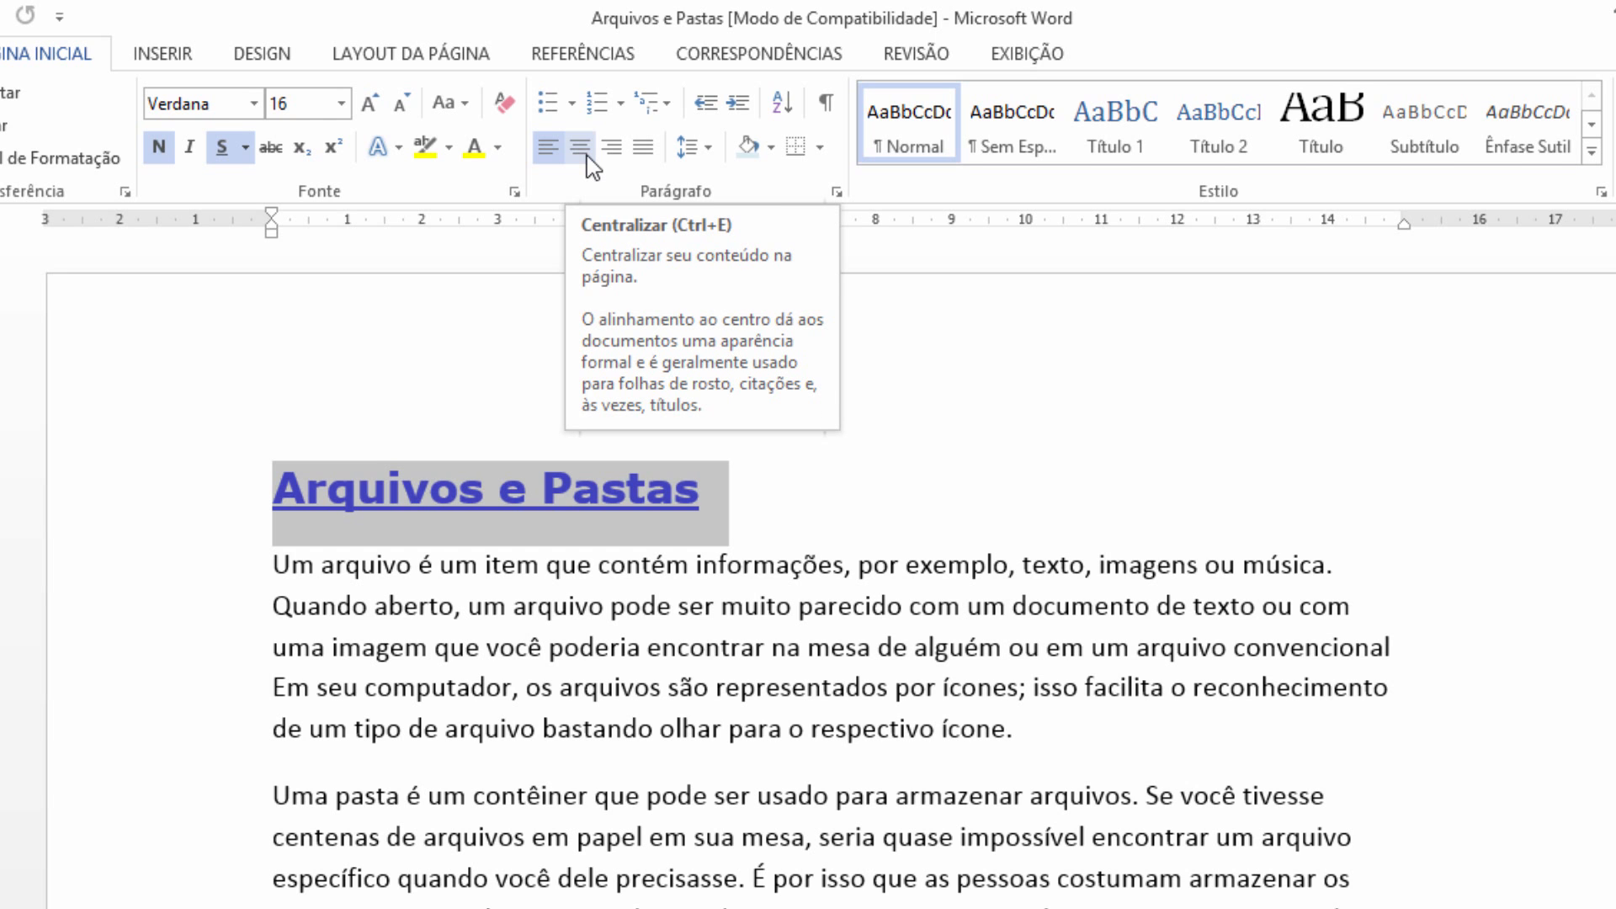
# Step: Centre the title "Arquivos e Pastas" on the page and deselect it
pyautogui.click(588, 156)
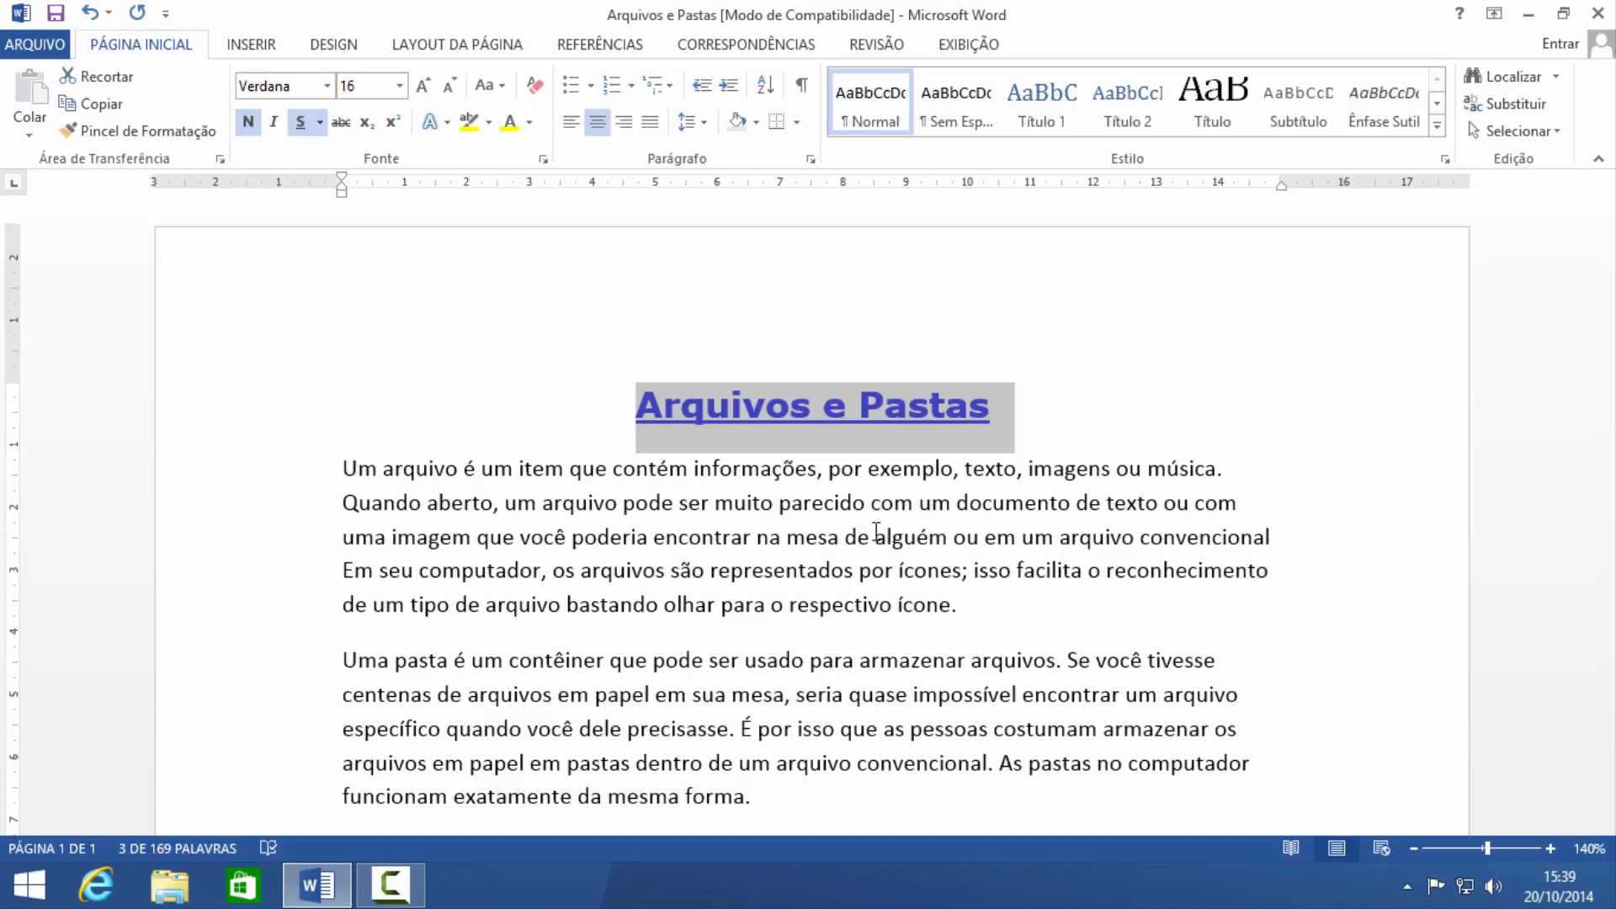
pyautogui.press('Left')
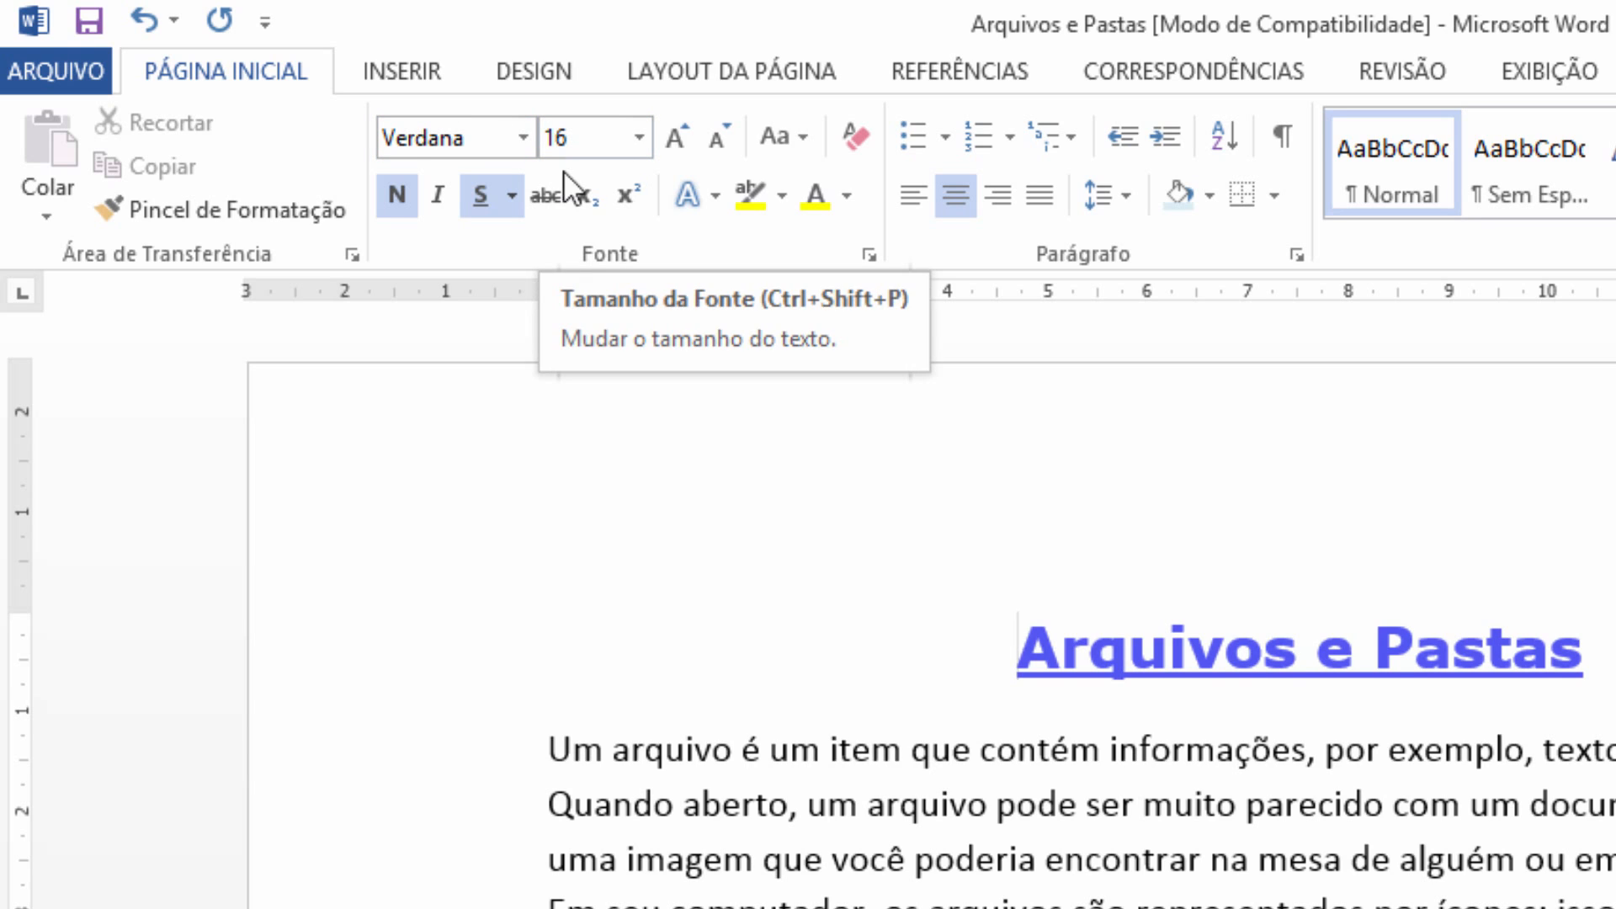
pyautogui.press('Right')
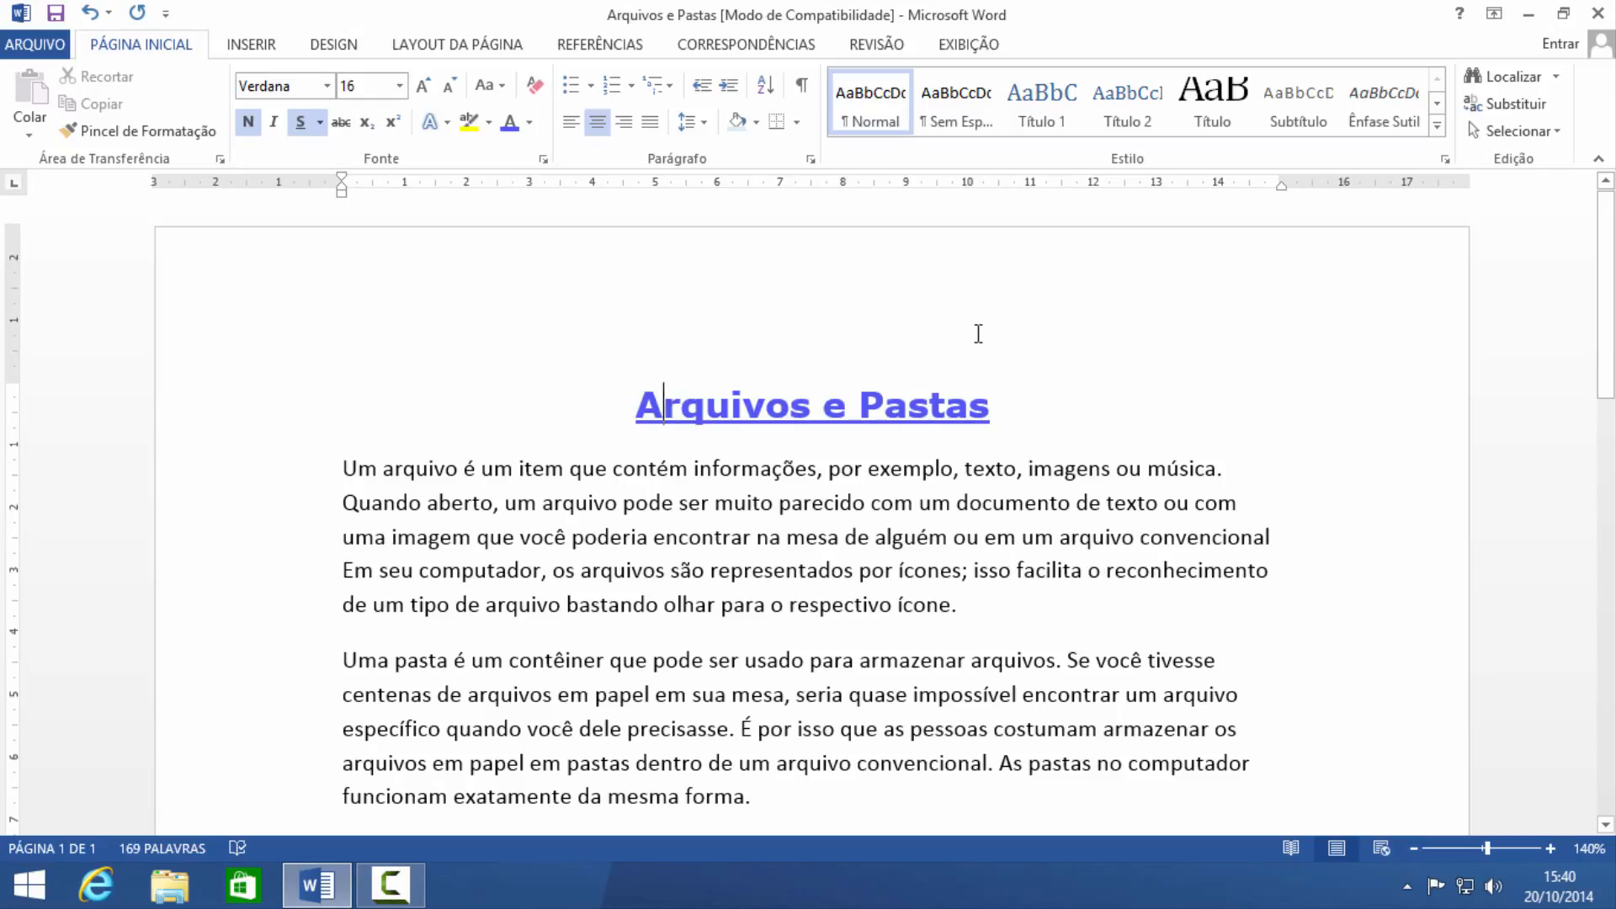
# Step: Apply the white-filled, red-outlined preset text effect with a shadow to the title "Arquivos e Pastas"
pyautogui.moveTo(638, 406); pyautogui.dragTo(981, 398)
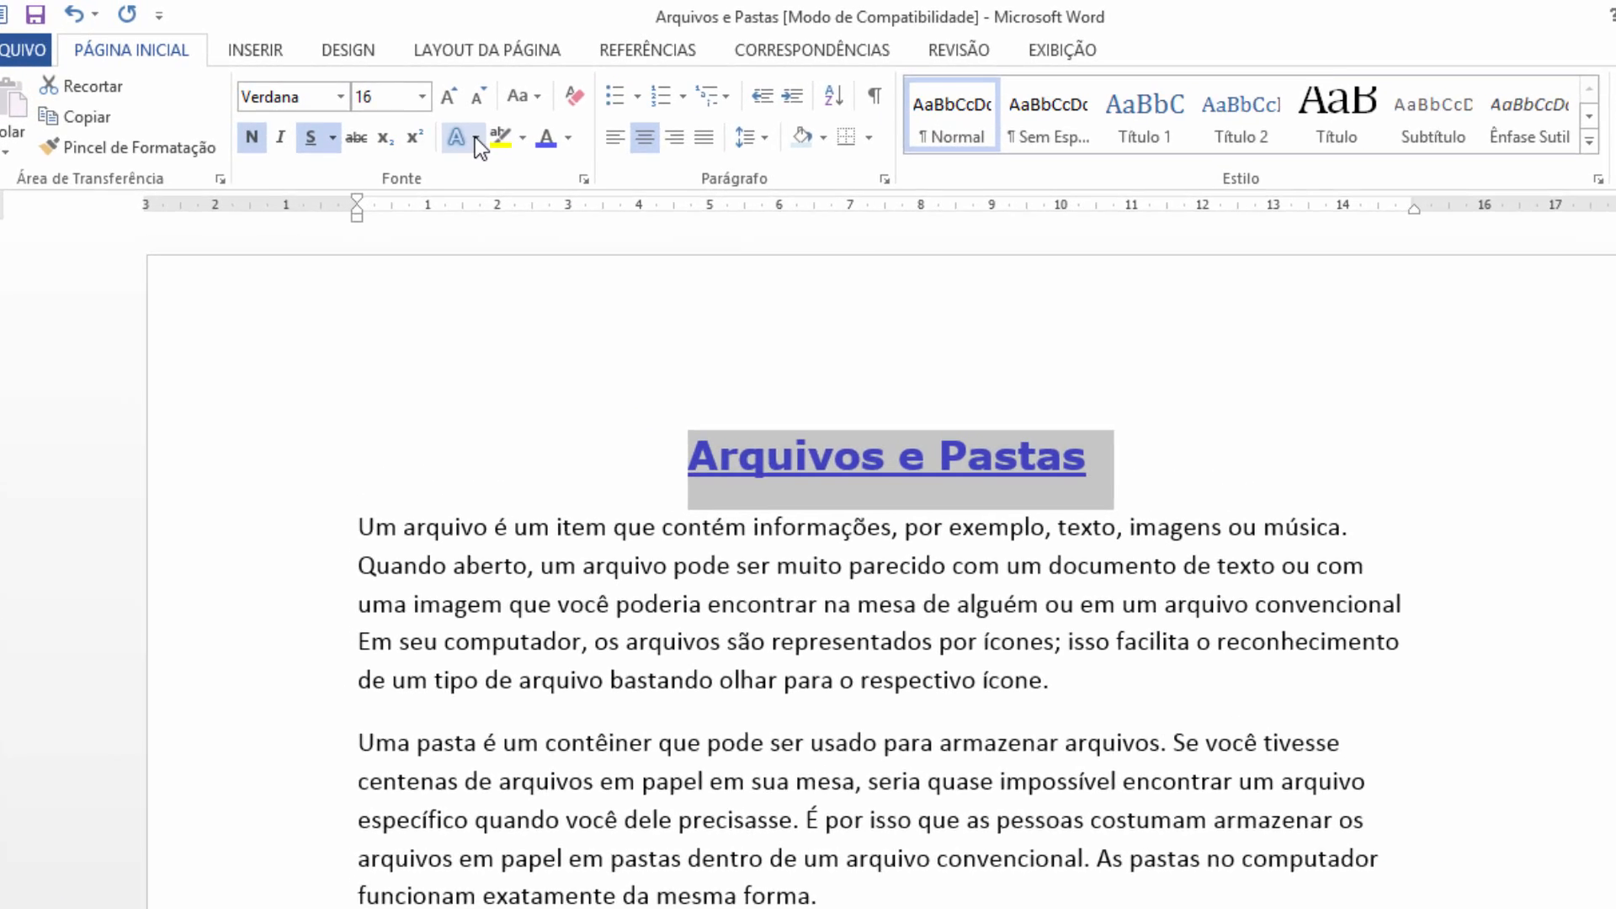
pyautogui.click(447, 124)
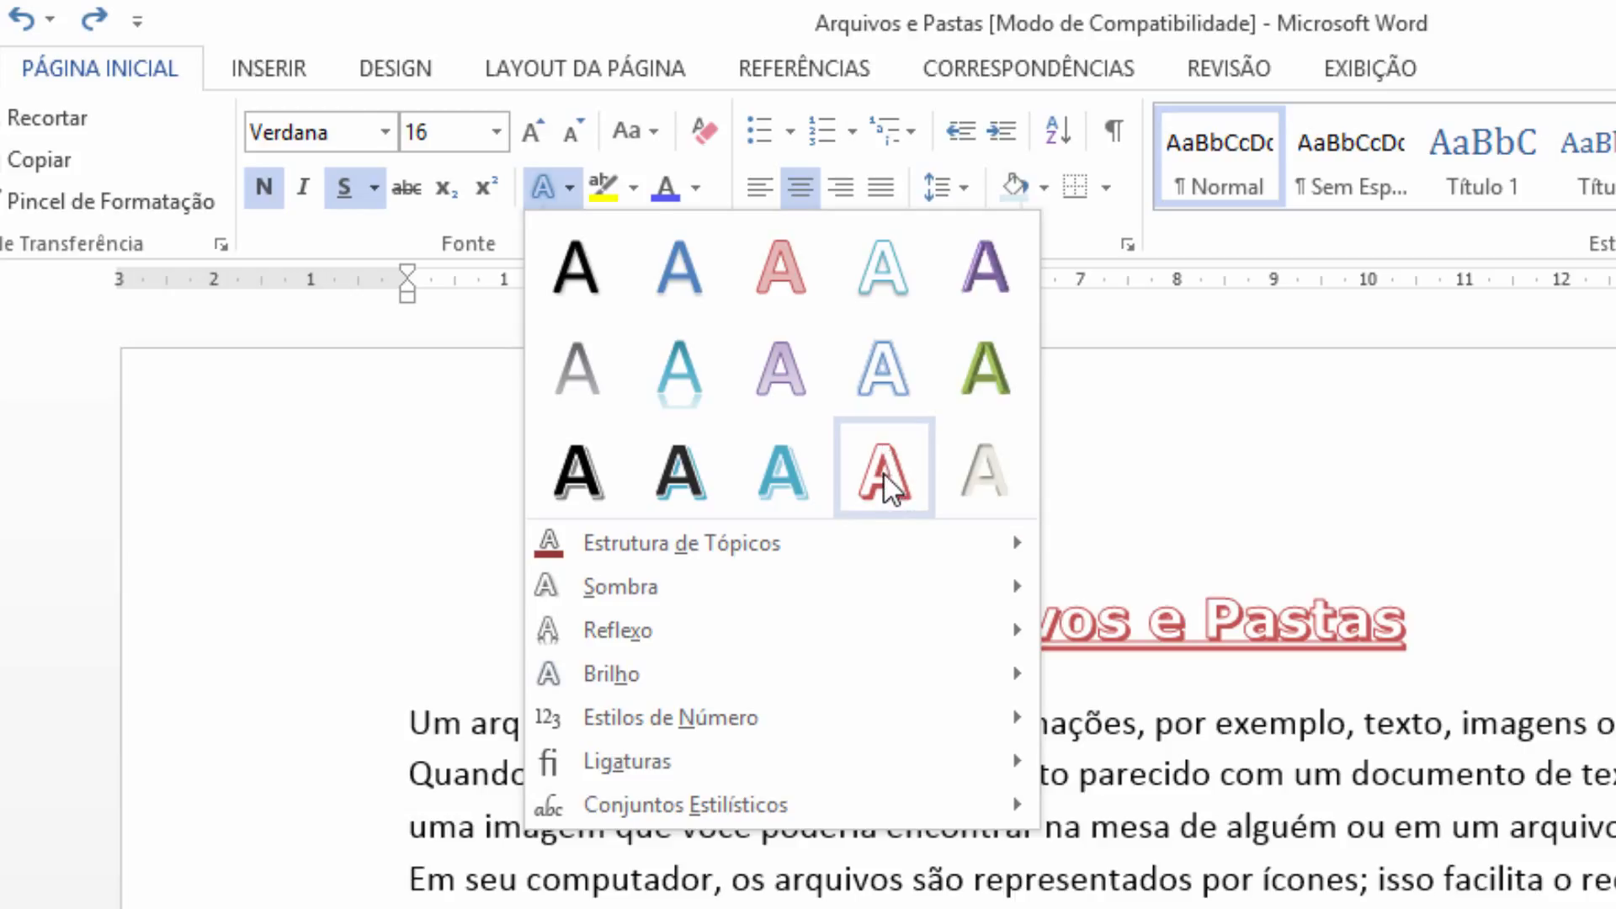
pyautogui.click(884, 474)
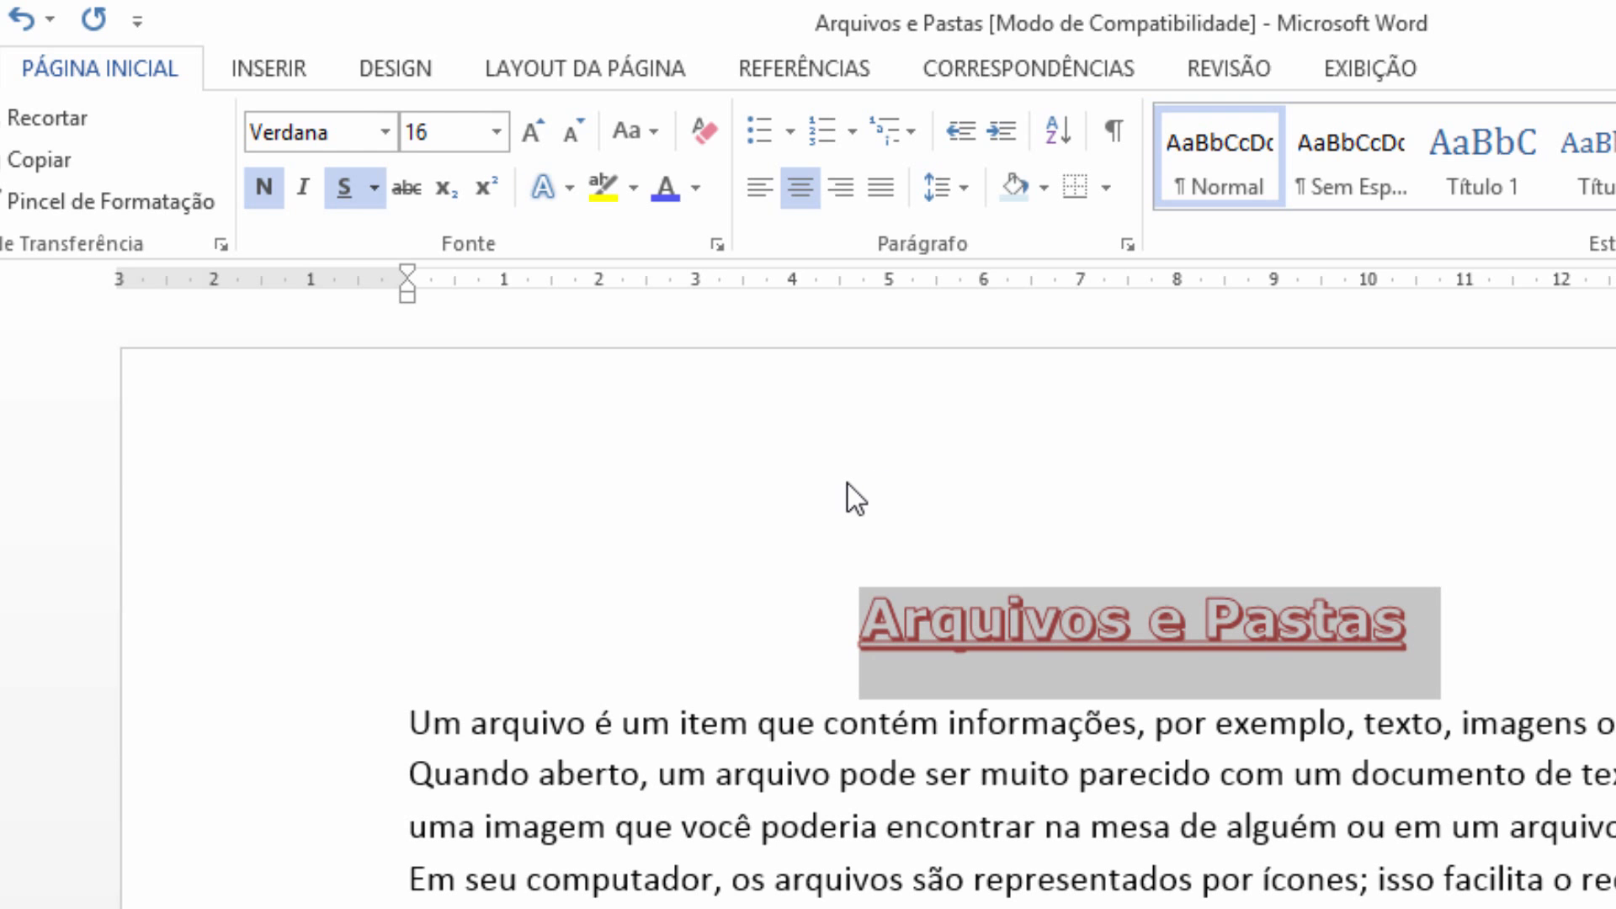
pyautogui.click(847, 483)
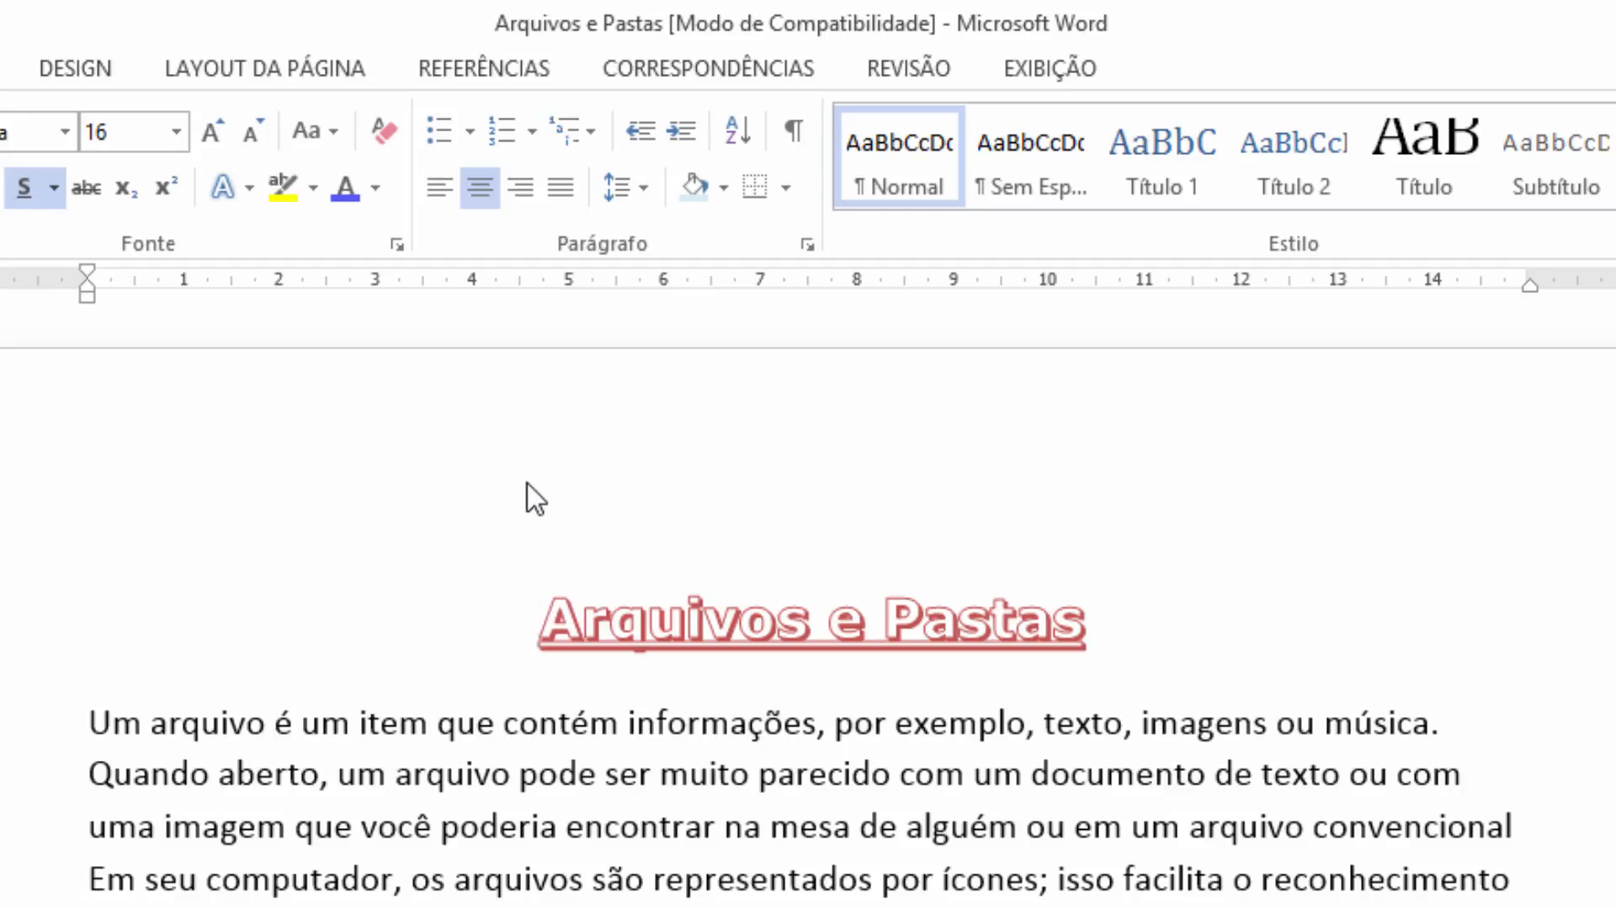
# Step: Add a reflection to the title, using the third variation in the second row of the reflection presets
pyautogui.moveTo(542, 622); pyautogui.dragTo(1090, 636)
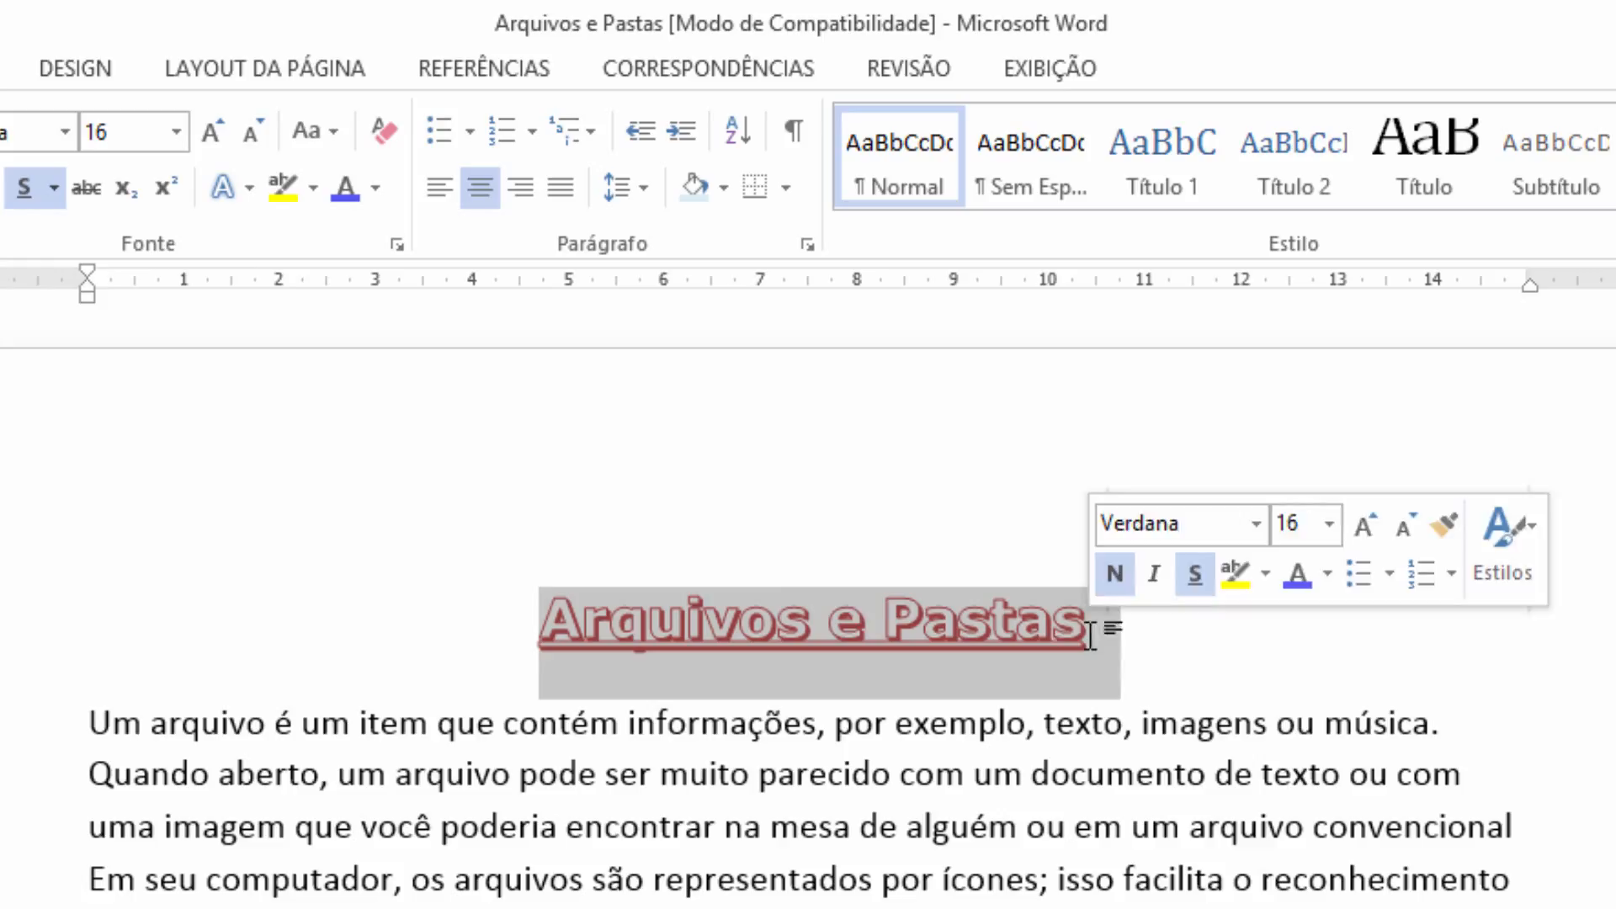
pyautogui.click(241, 190)
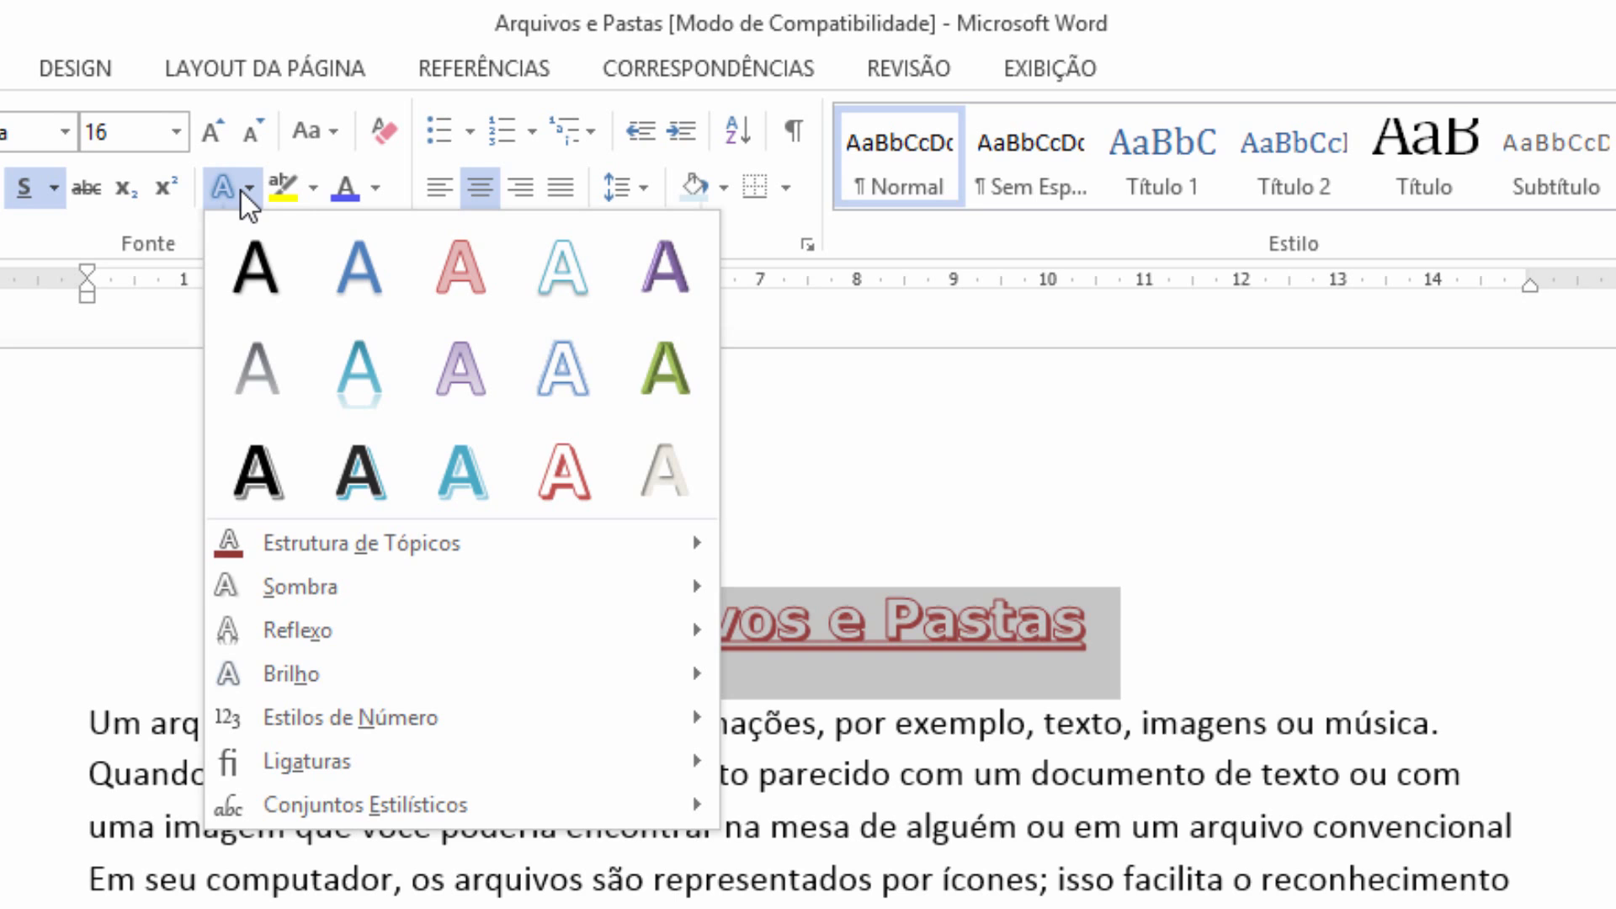
pyautogui.moveTo(396, 598)
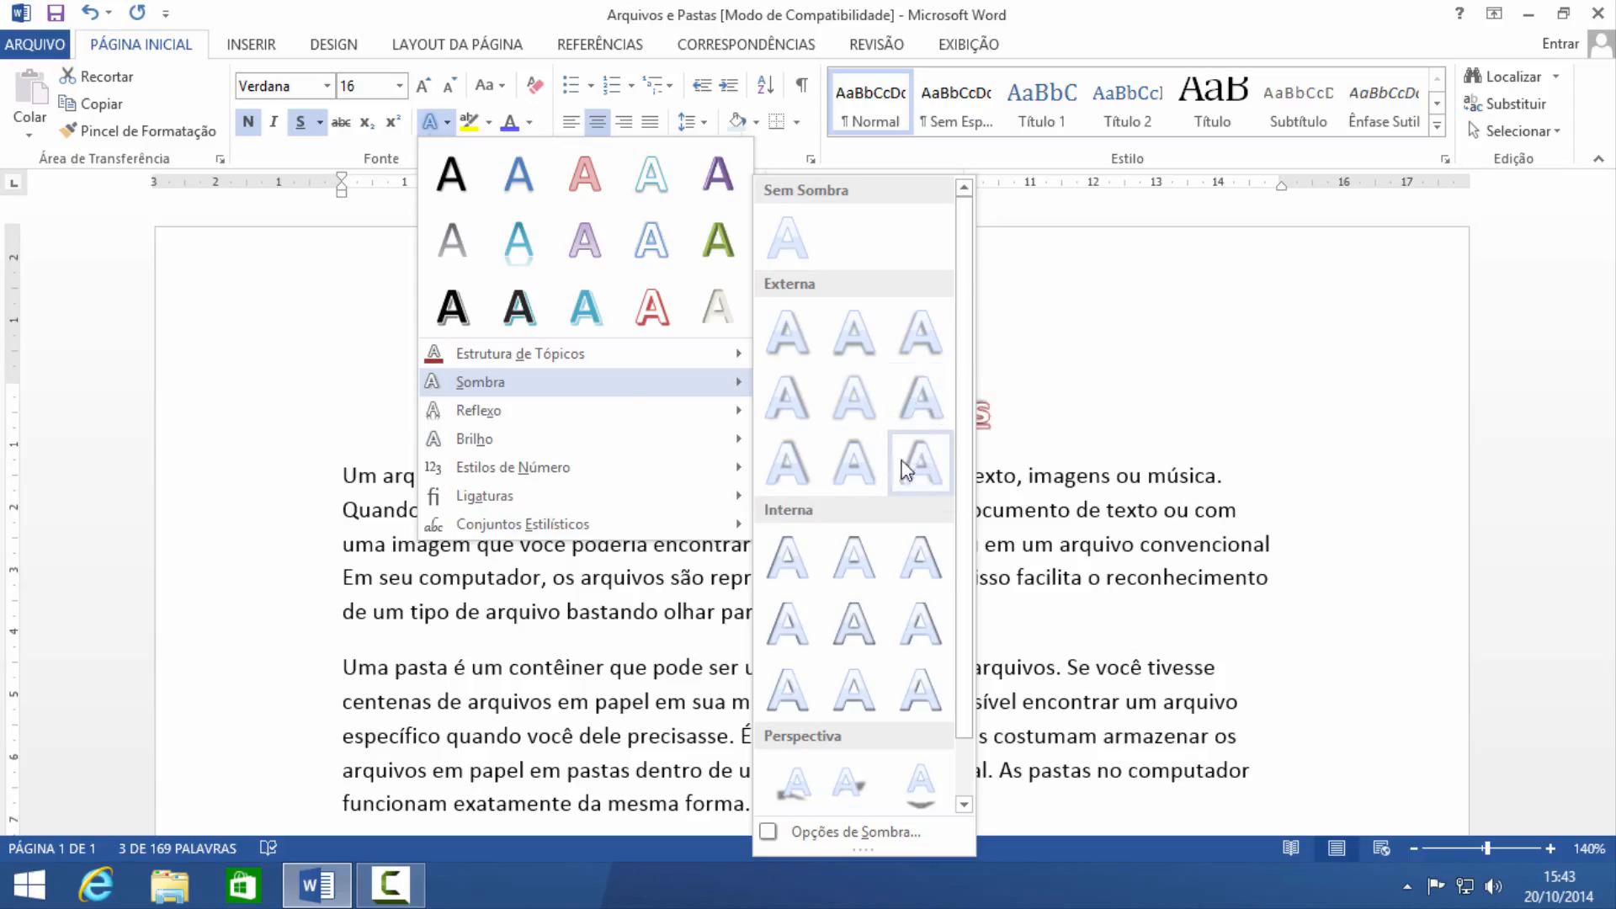
pyautogui.moveTo(559, 410)
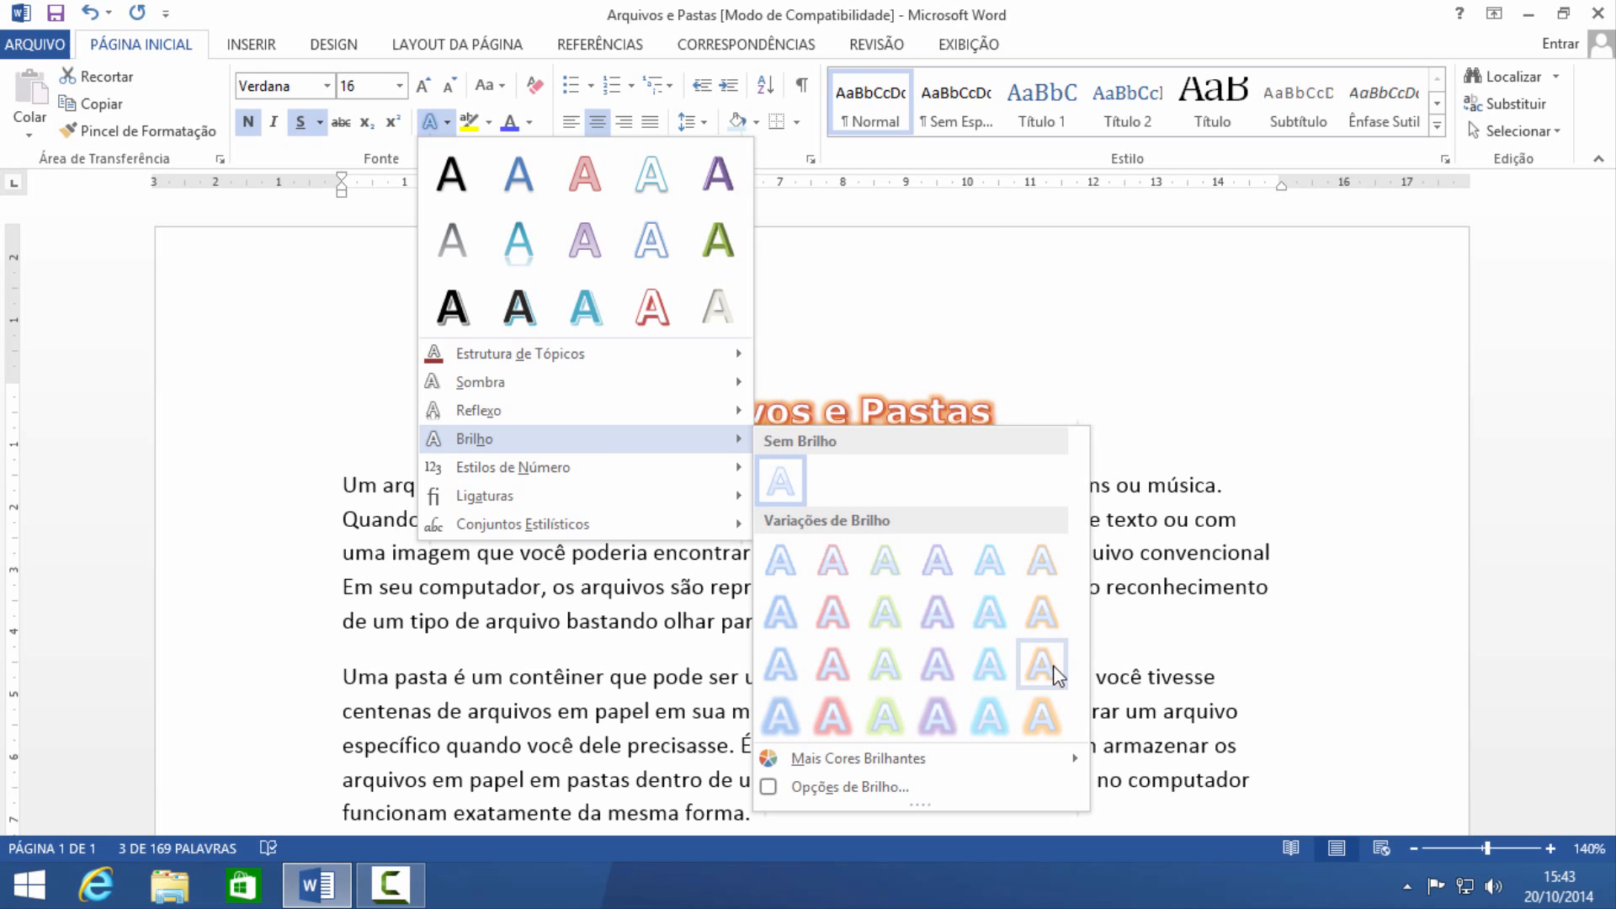
pyautogui.moveTo(493, 417)
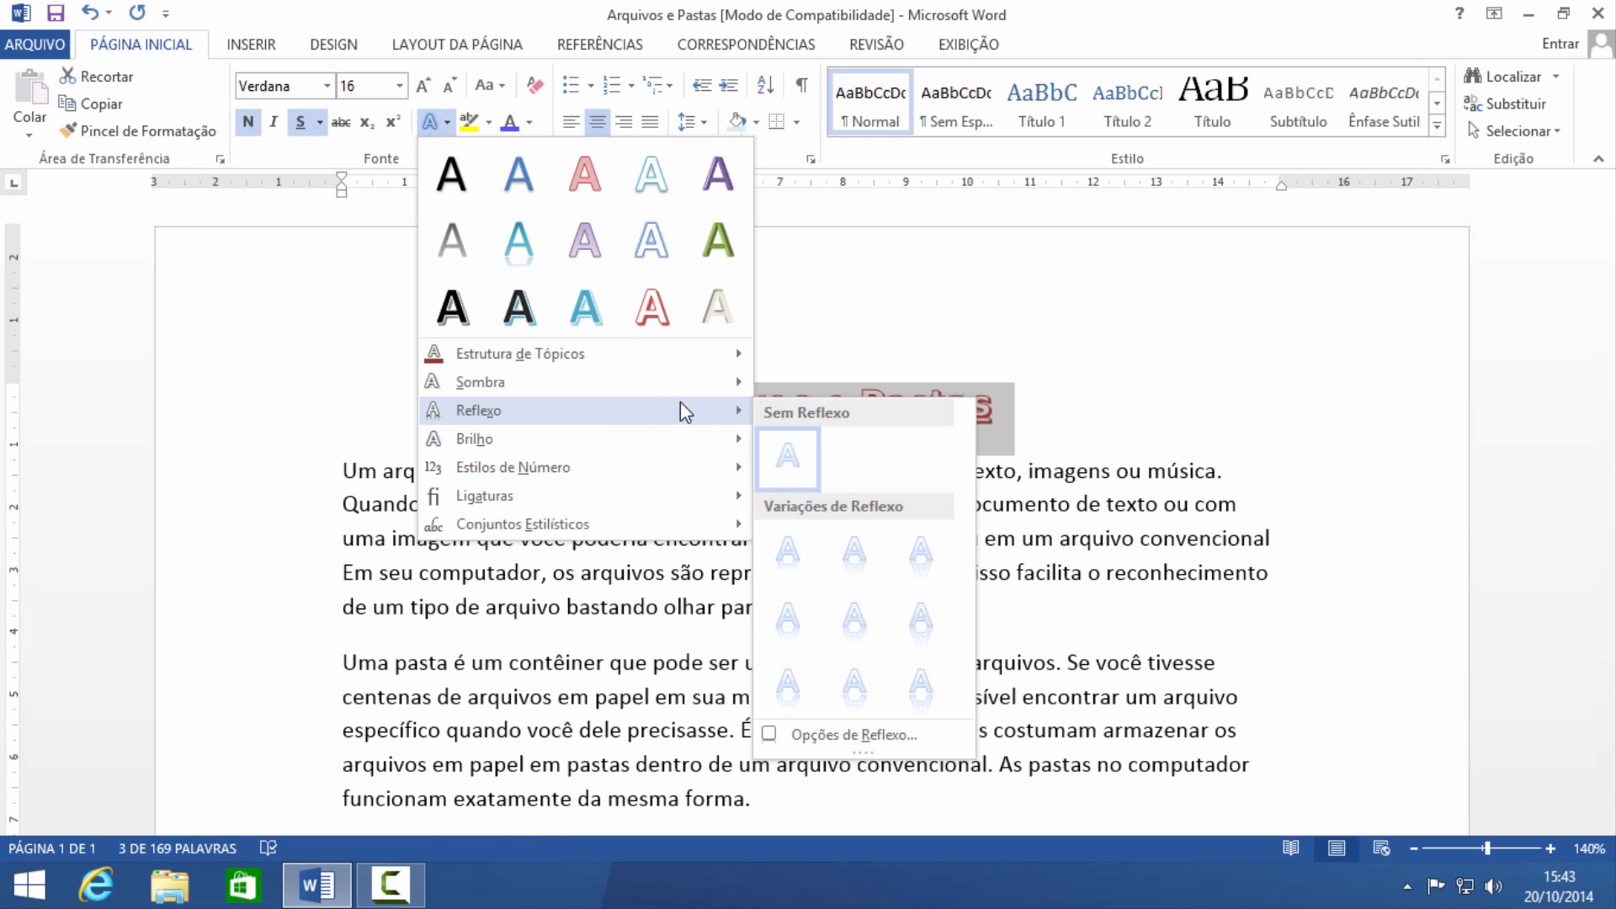
pyautogui.click(921, 620)
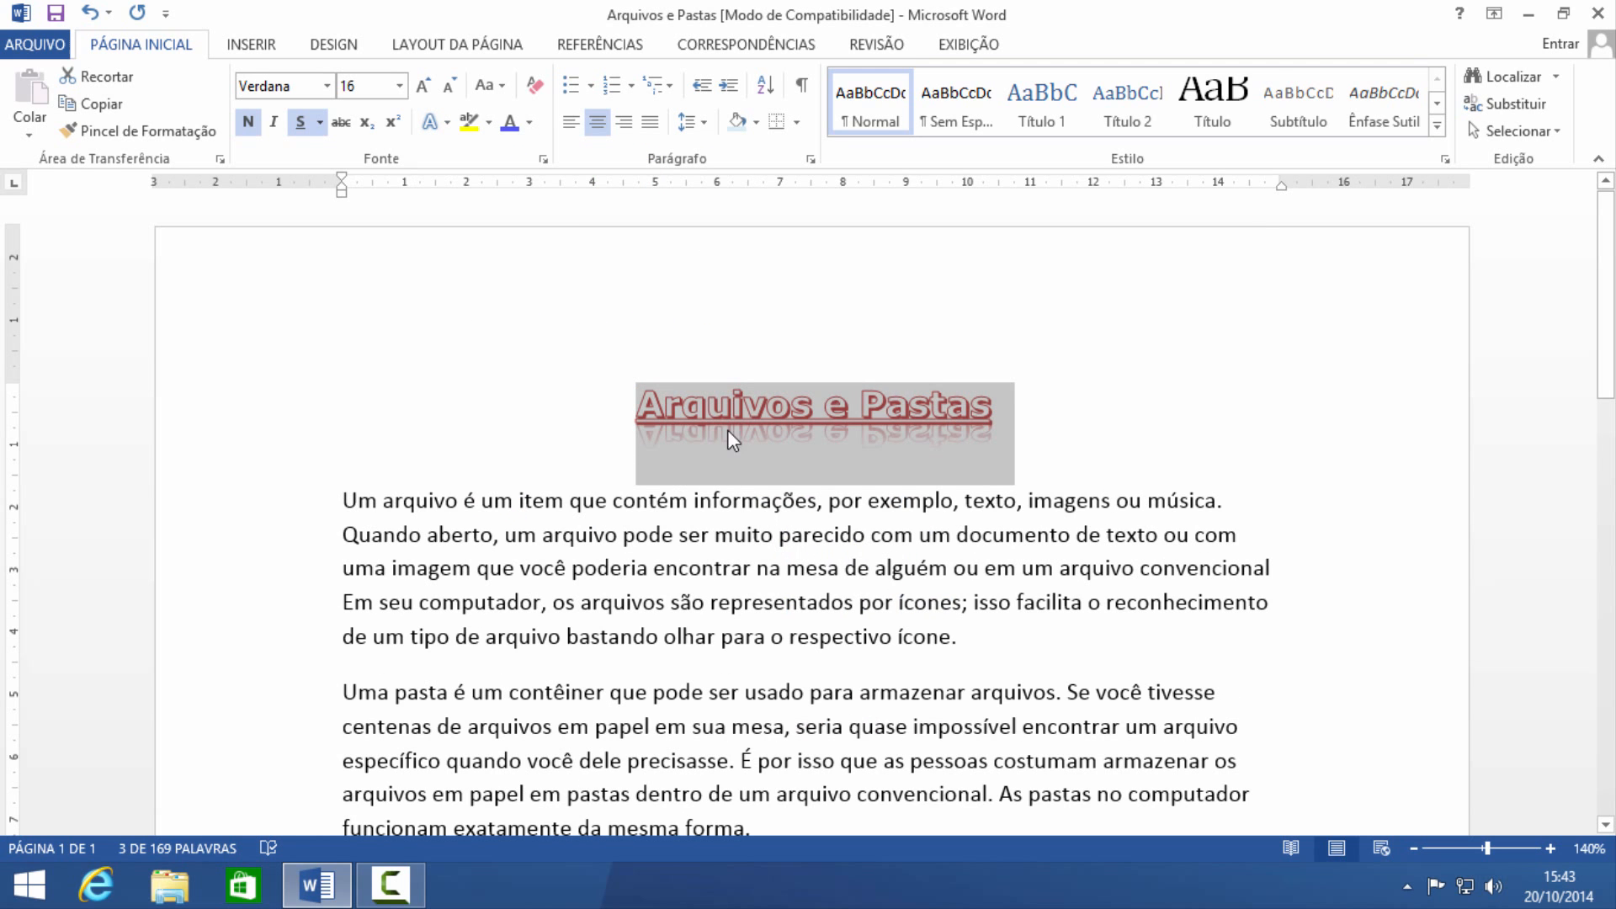
pyautogui.click(633, 445)
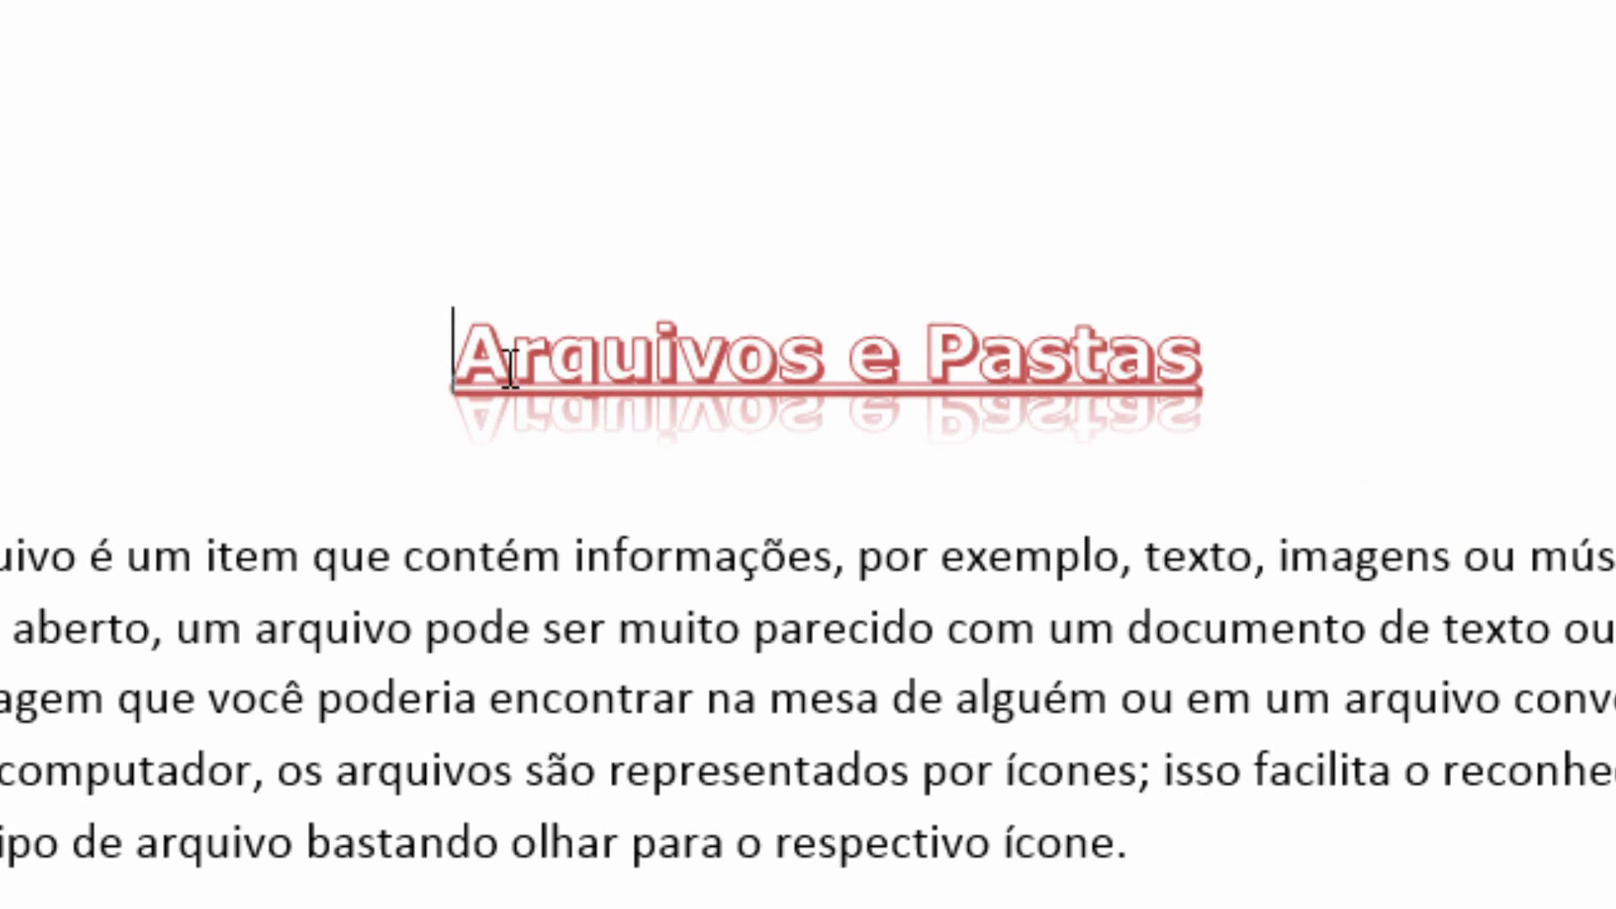
# Step: Change the title's underline to the wavy line style
pyautogui.moveTo(455, 351); pyautogui.dragTo(1152, 363)
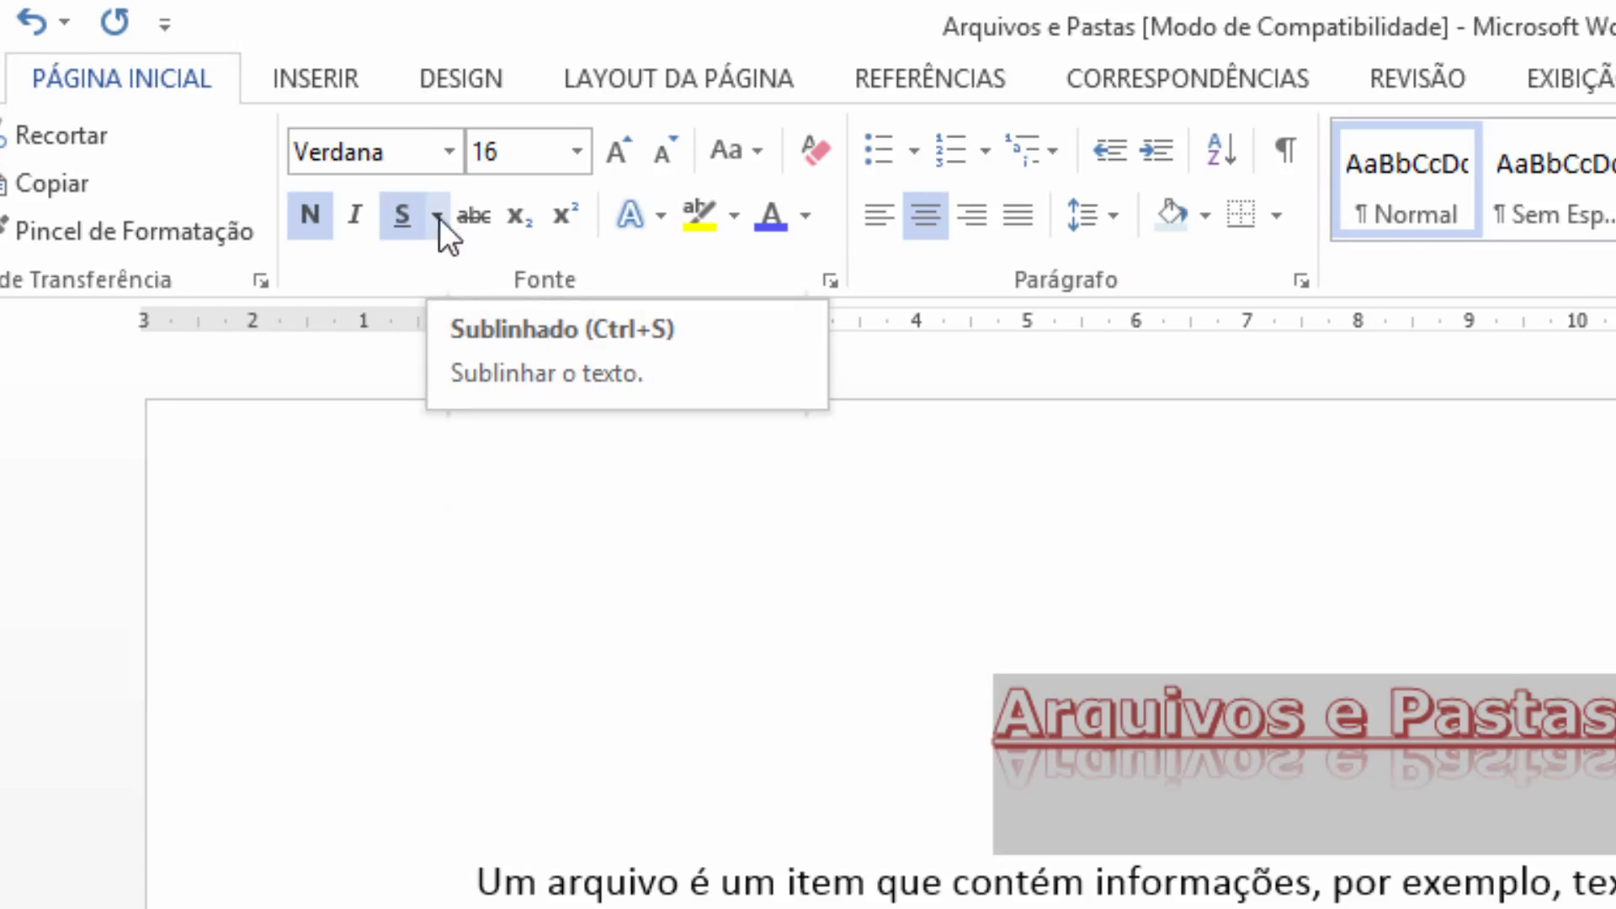
pyautogui.click(442, 226)
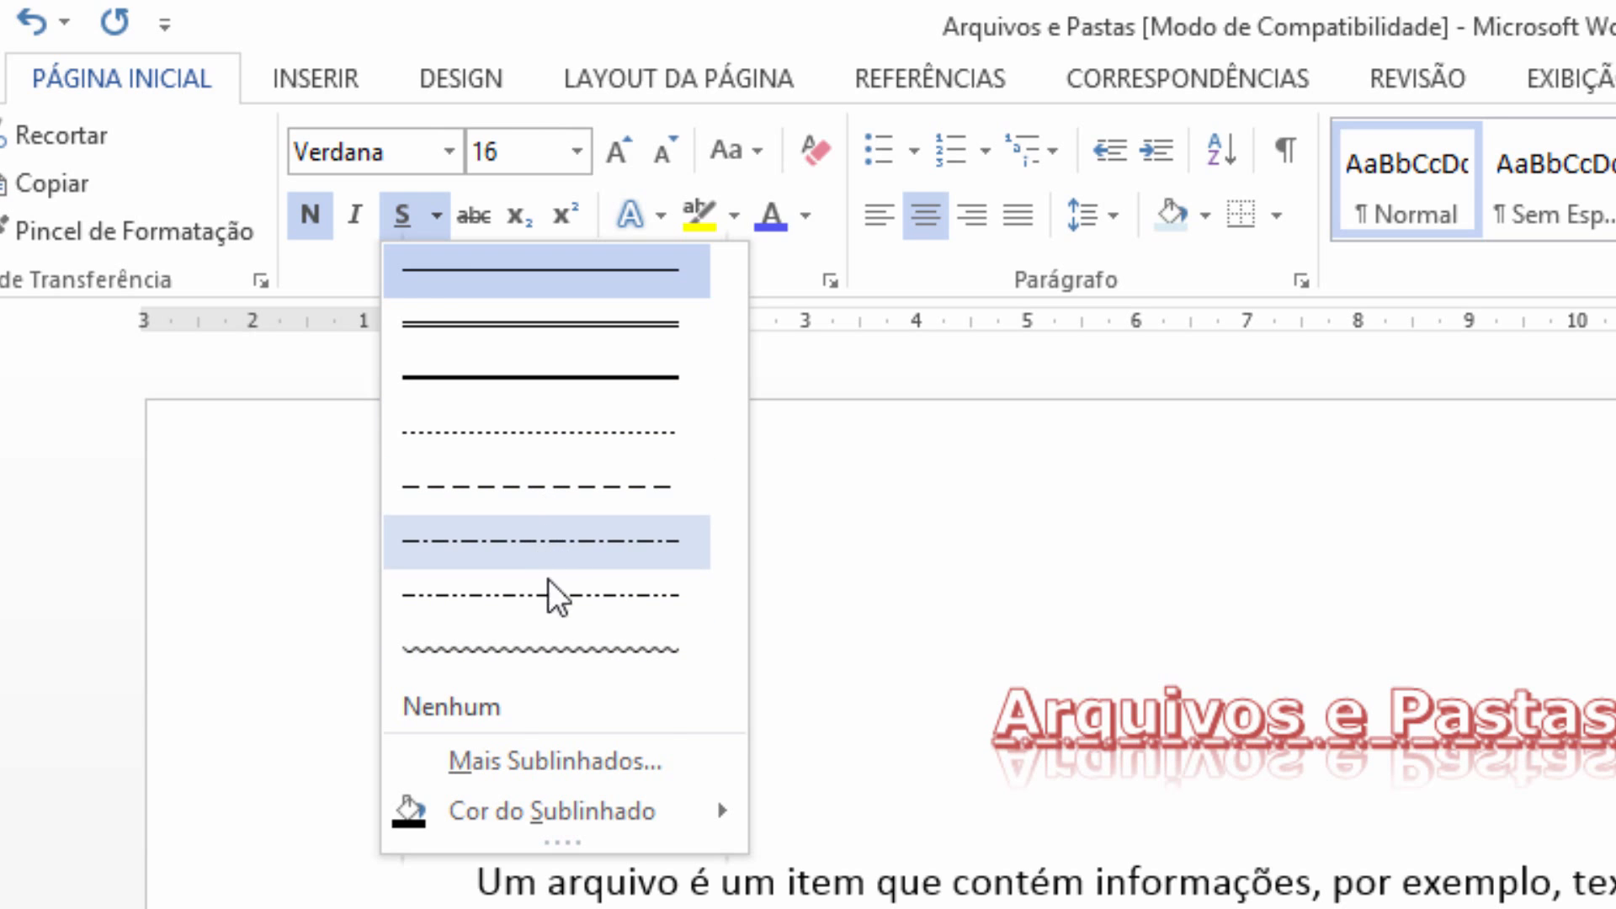
pyautogui.click(540, 644)
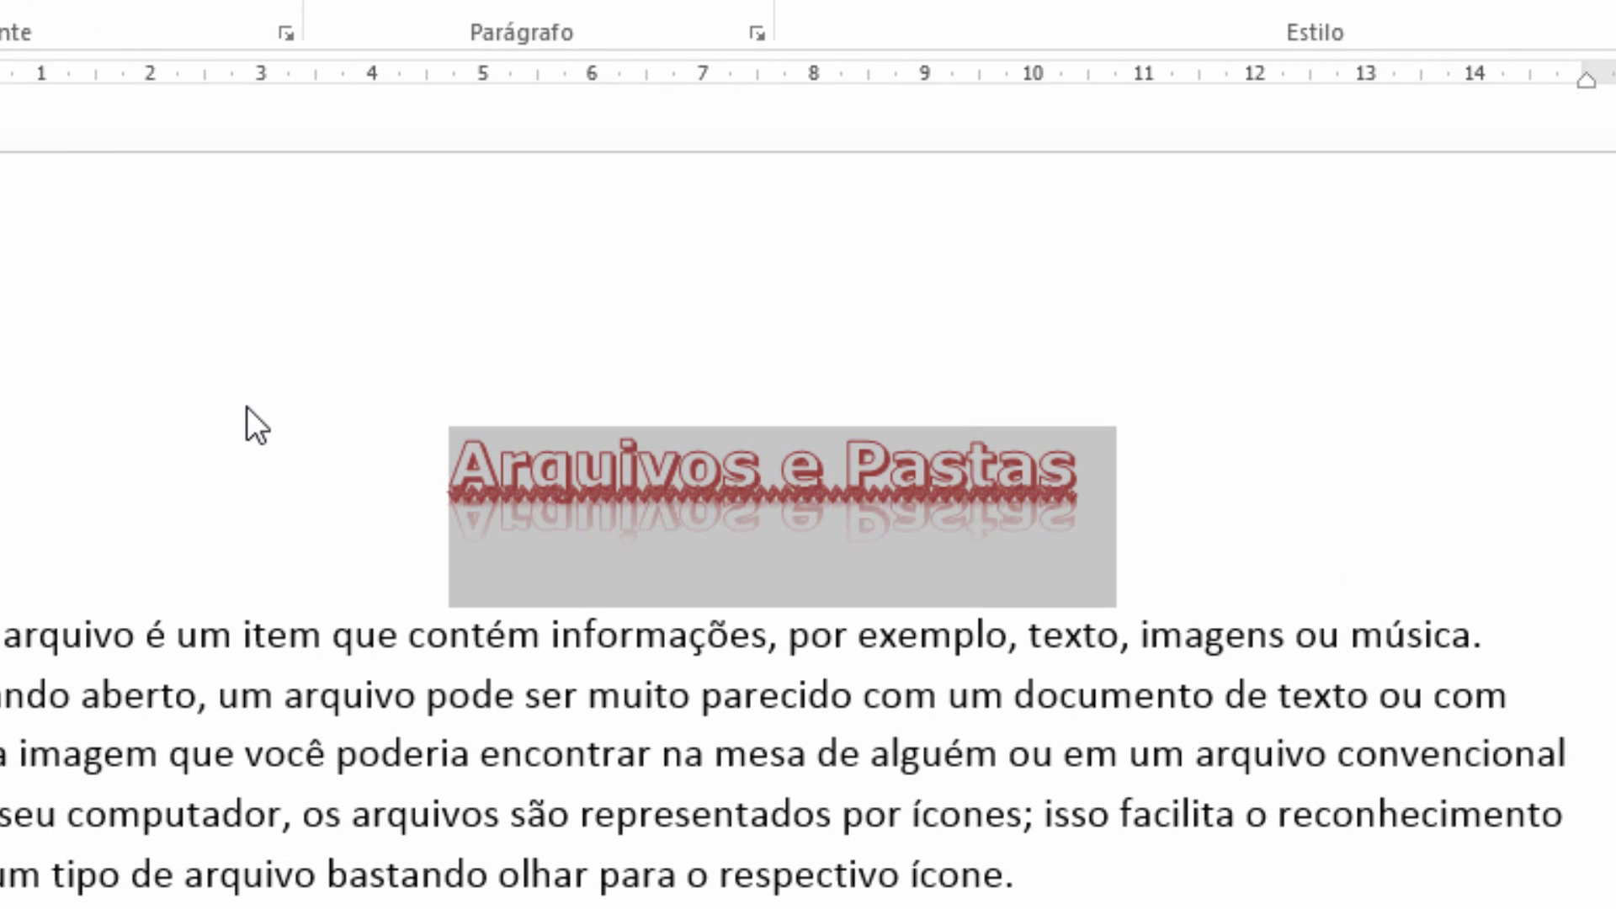
pyautogui.click(246, 406)
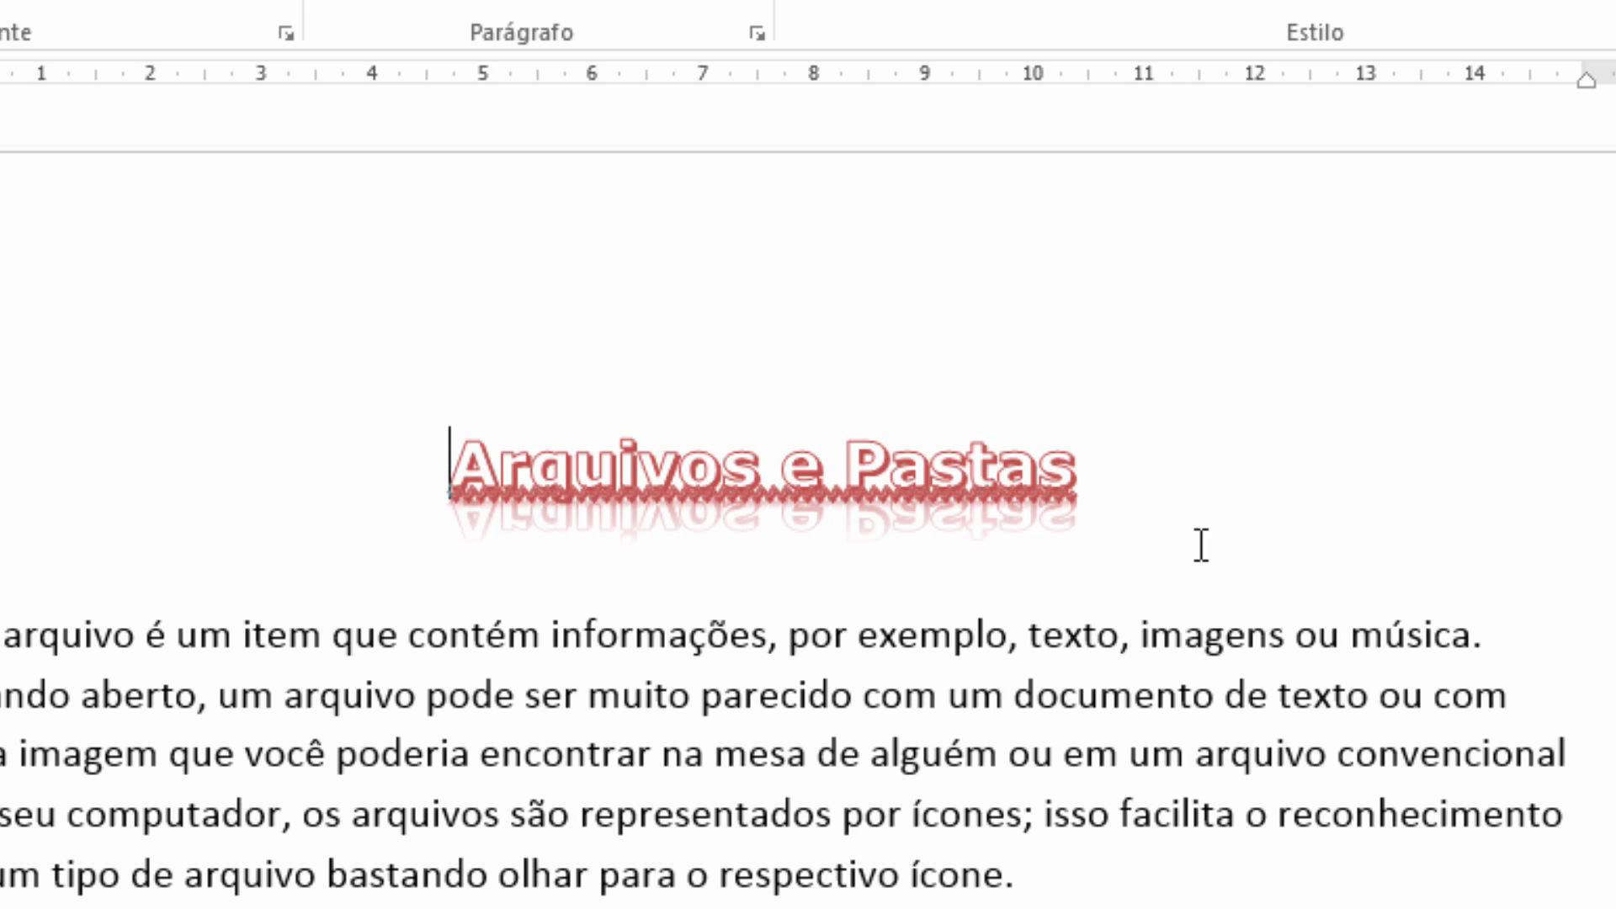
# Step: Select the title and enlarge its font size step by step to 28
pyautogui.moveTo(453, 471); pyautogui.dragTo(1042, 458)
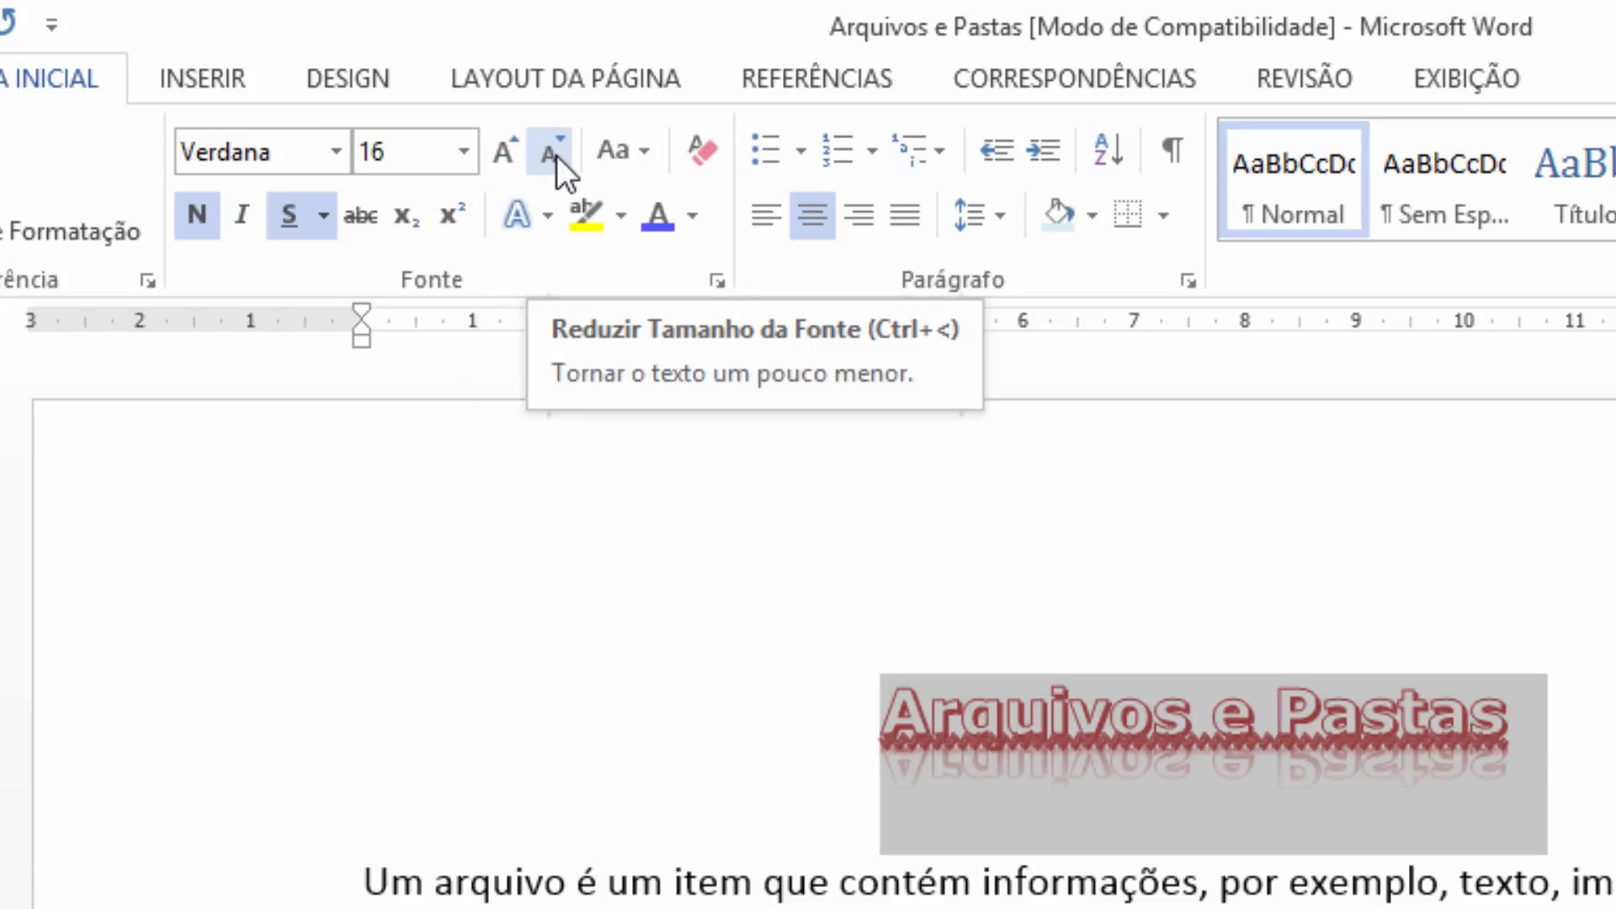
pyautogui.click(509, 162)
pyautogui.click(508, 162)
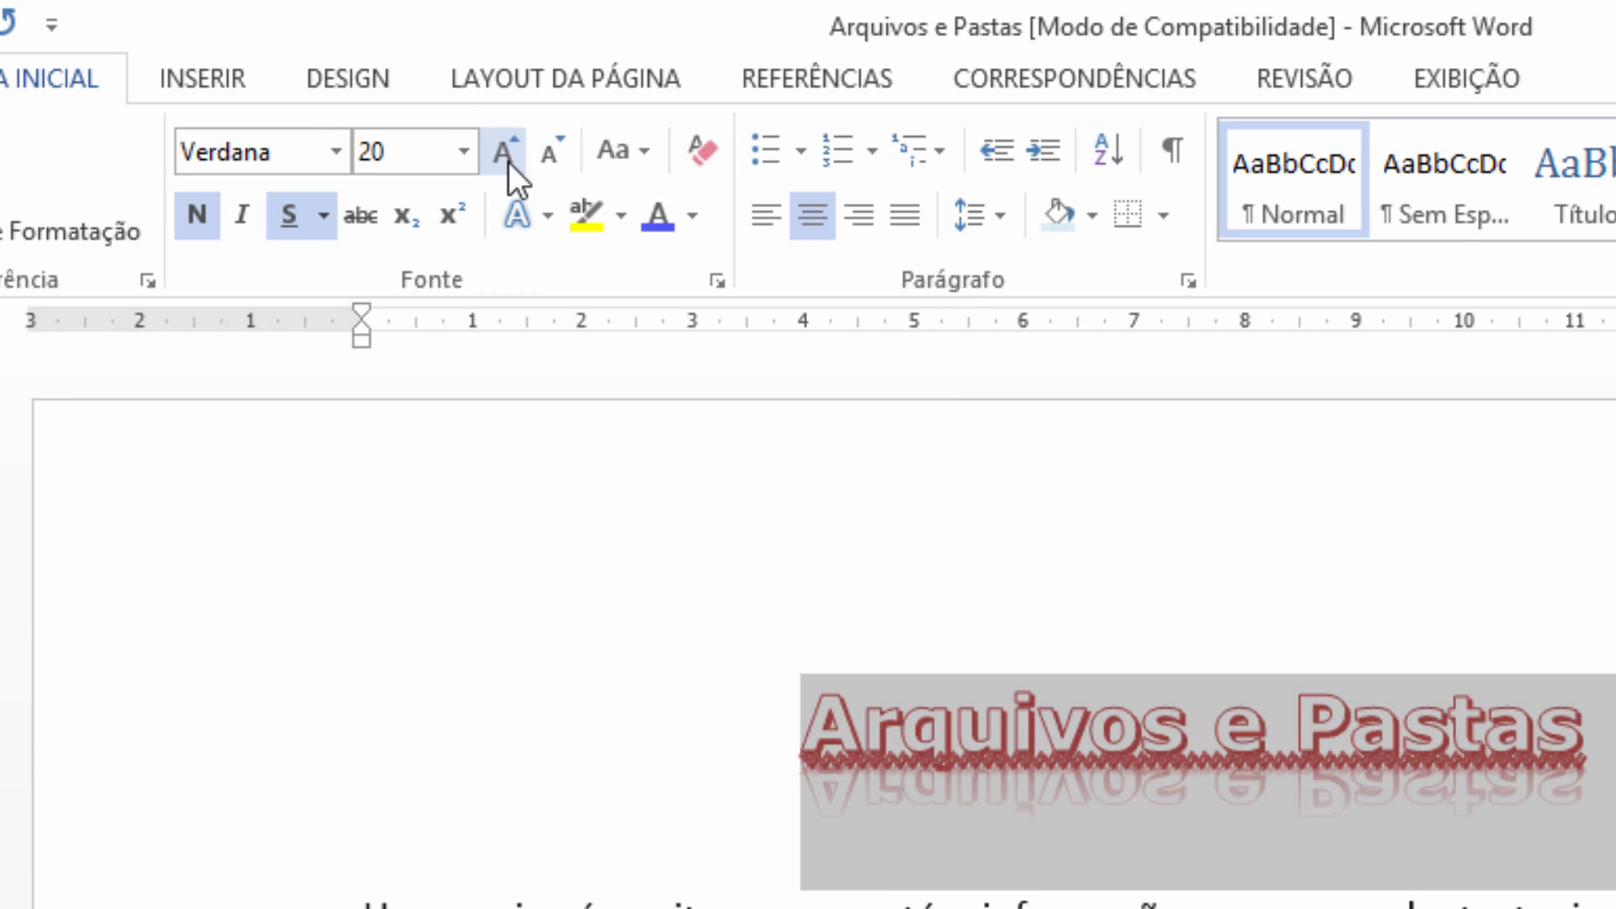
pyautogui.click(492, 155)
pyautogui.click(492, 155)
pyautogui.click(491, 155)
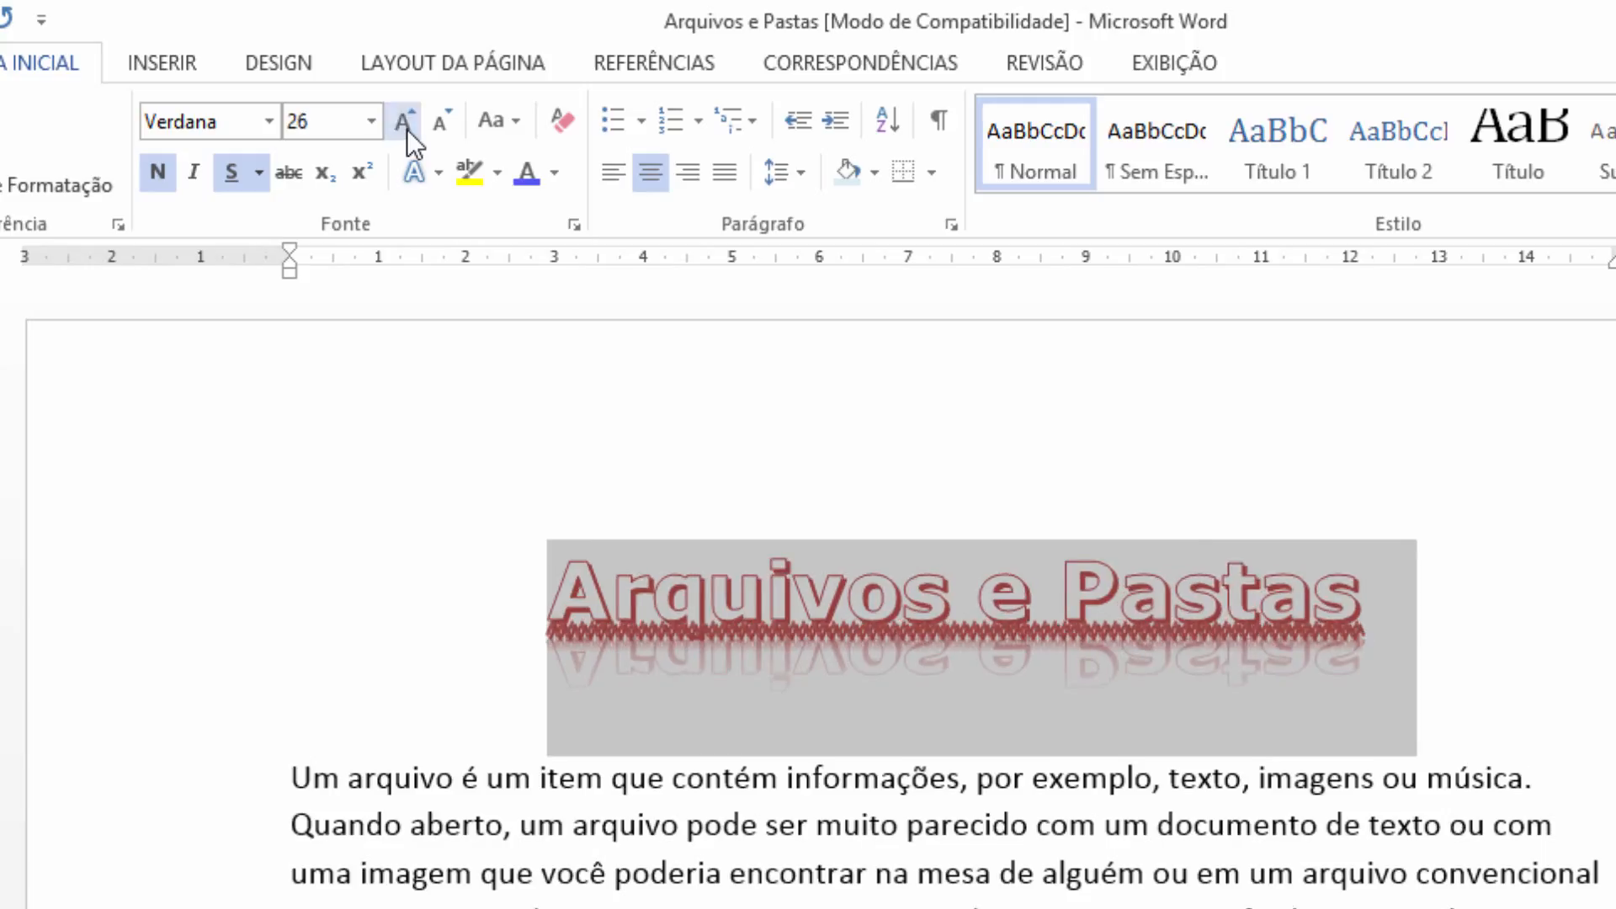
pyautogui.click(491, 155)
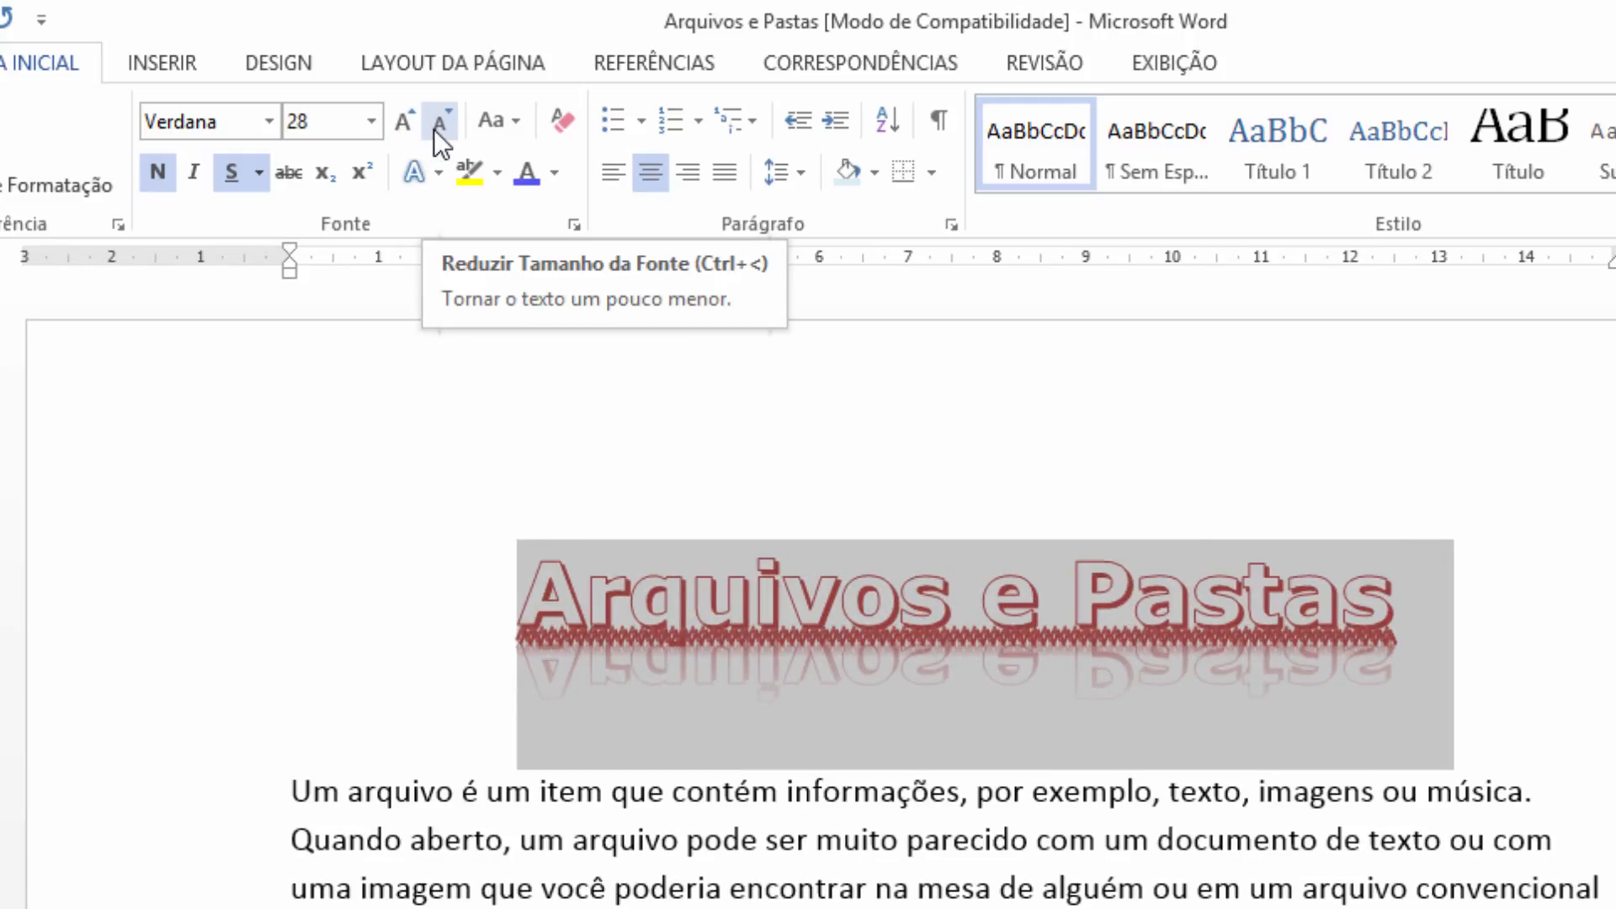
# Step: Reduce the title's font size step by step to 18 and deselect the title
pyautogui.click(434, 129)
pyautogui.click(434, 129)
pyautogui.click(433, 129)
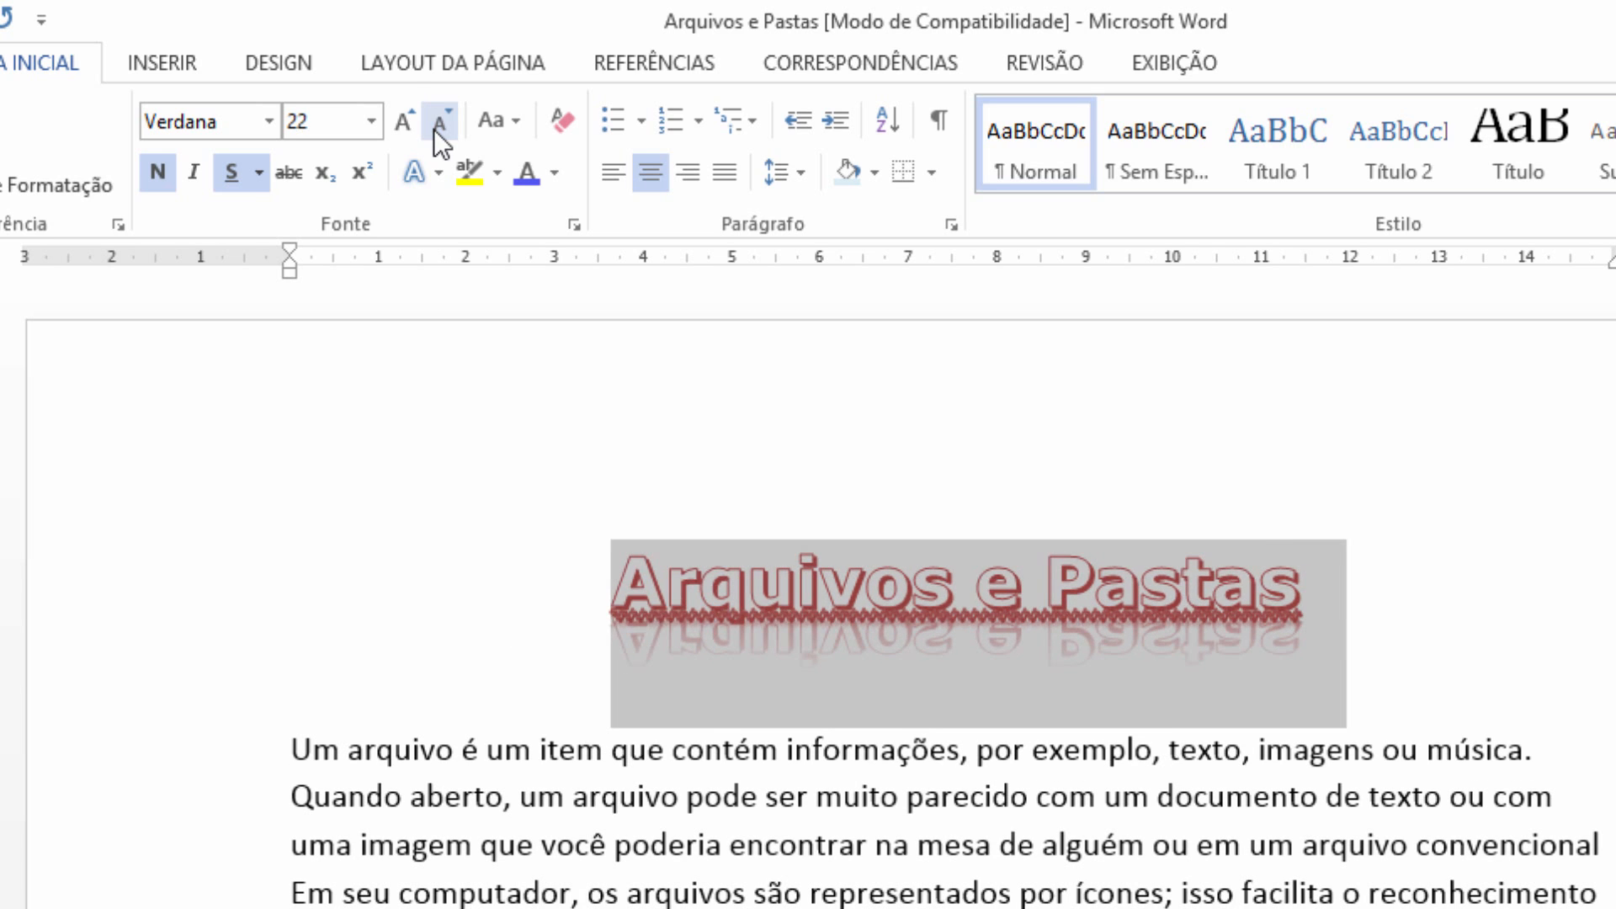
pyautogui.click(433, 129)
pyautogui.click(434, 128)
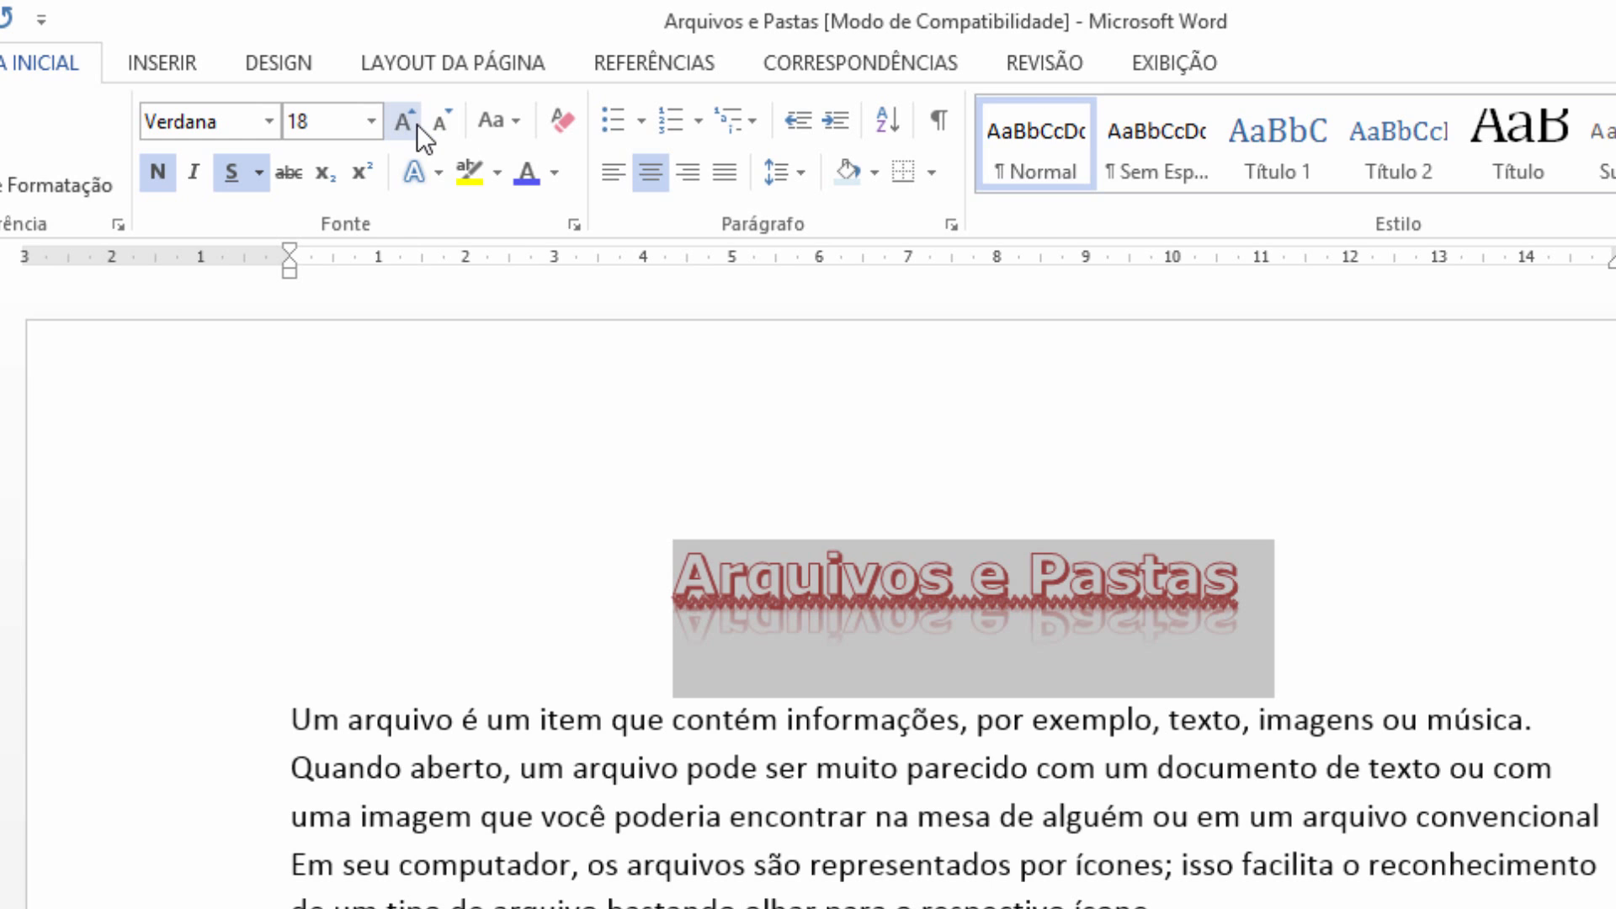
pyautogui.click(581, 553)
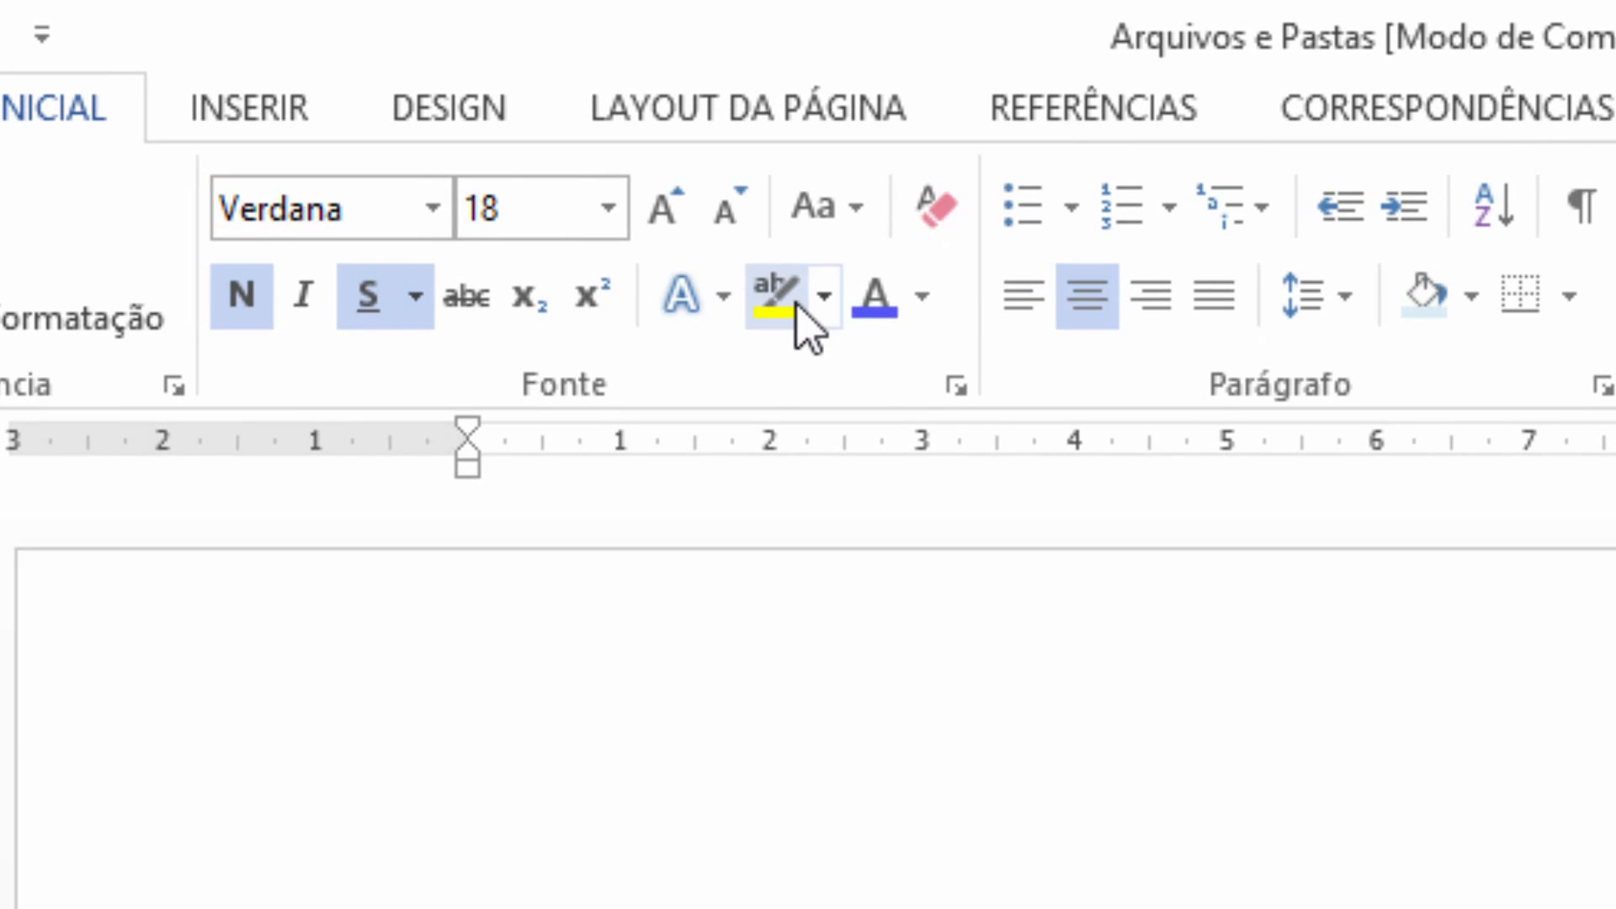
# Step: Highlight the first paragraph's last sentence, starting "Em seu computador" and ending "respectivo ícone.", in yellow
pyautogui.click(485, 122)
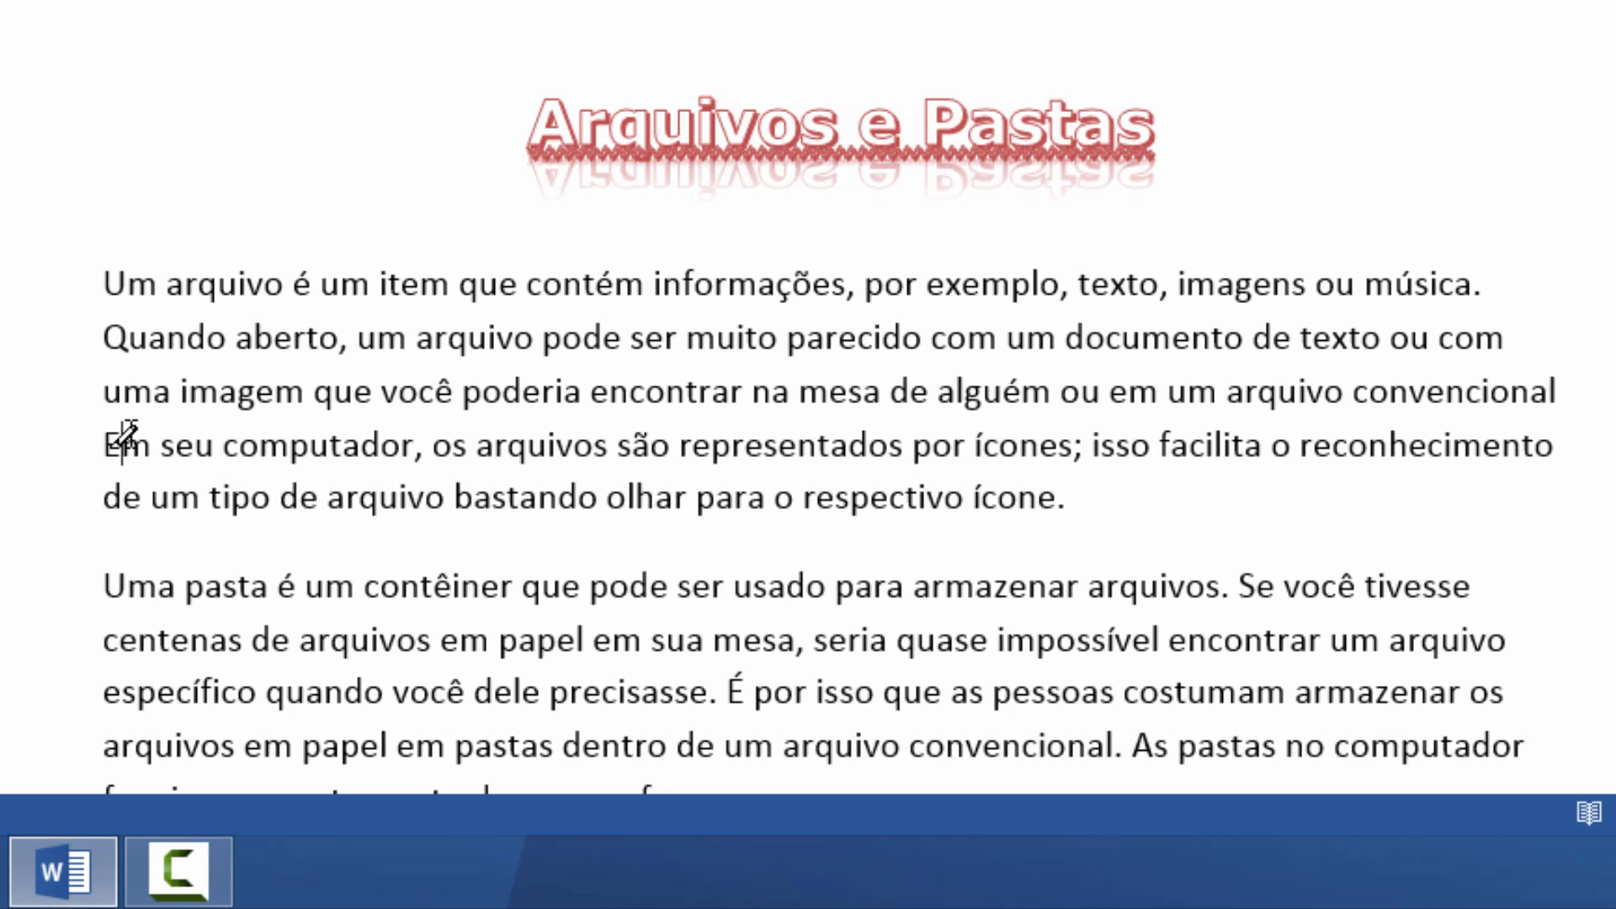
pyautogui.moveTo(122, 444)
pyautogui.mouseDown()
pyautogui.moveTo(417, 448)
pyautogui.moveTo(825, 493)
pyautogui.moveTo(1077, 499)
pyautogui.mouseUp()
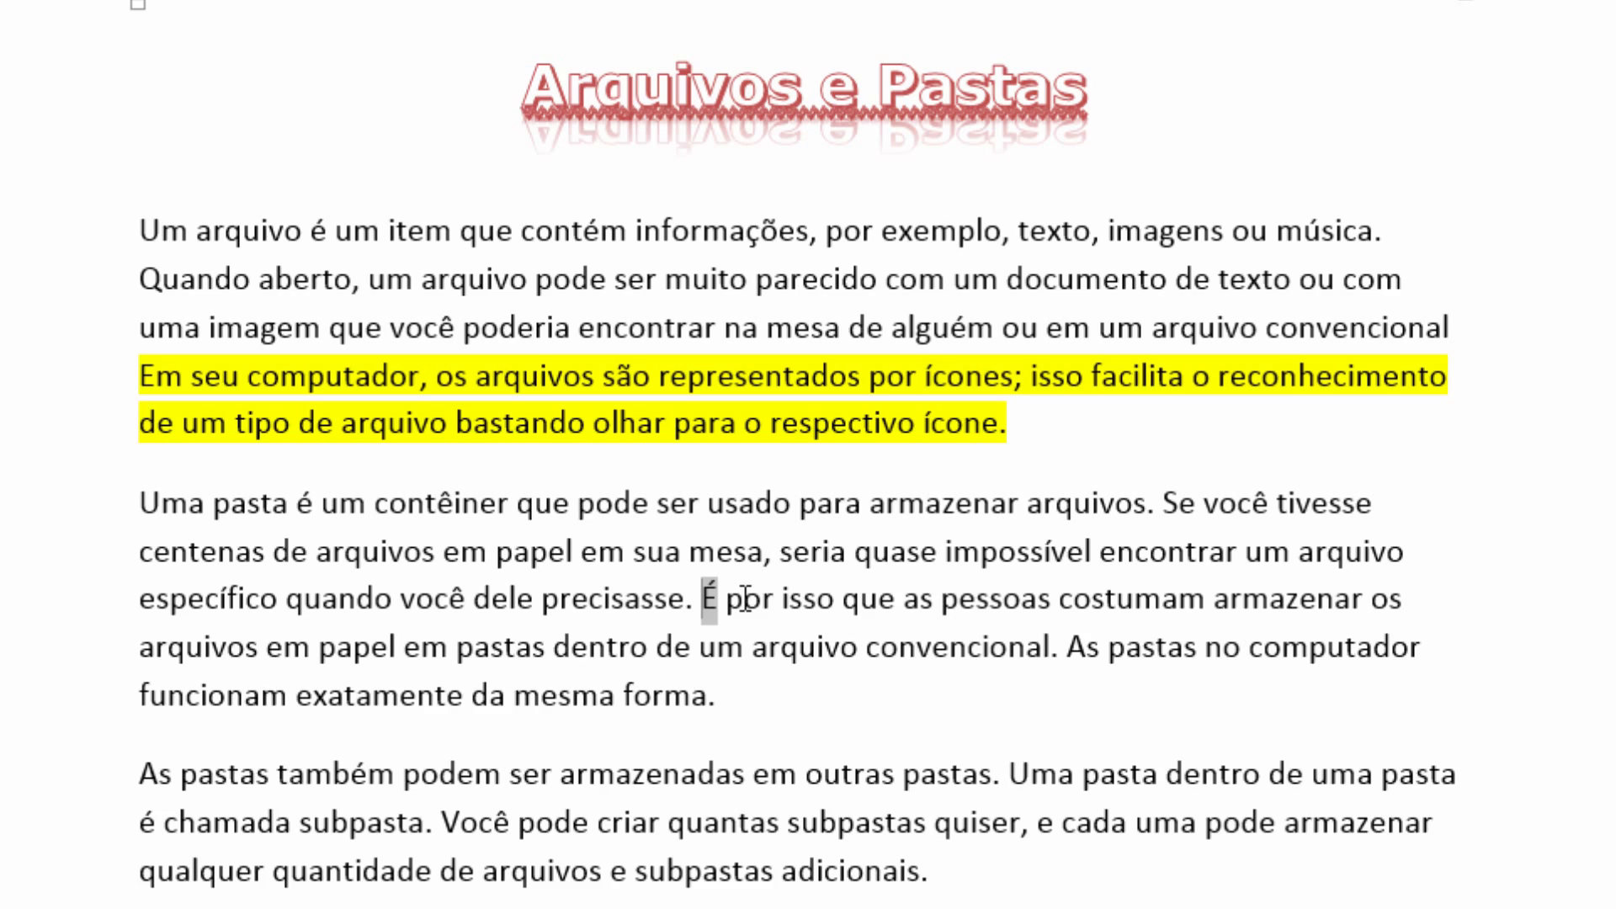
# Step: Highlight the second paragraph's sentence from "É por isso que as pessoas" to "arquivo convencional" in bright green
pyautogui.moveTo(734, 531); pyautogui.dragTo(908, 536)
pyautogui.moveTo(897, 621); pyautogui.dragTo(1030, 684)
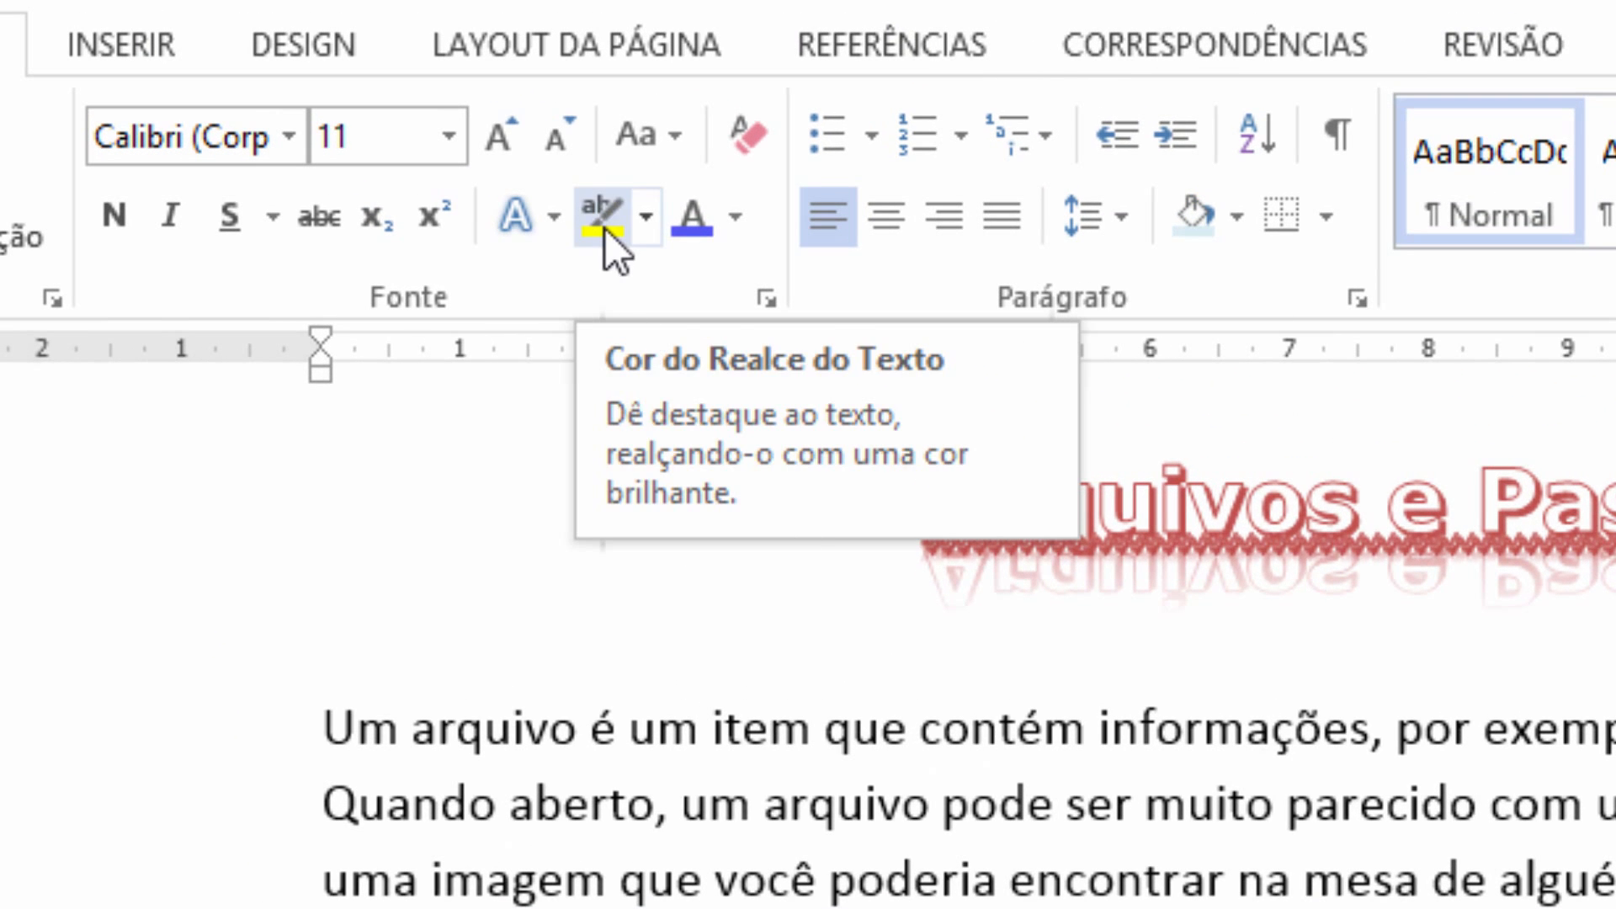
pyautogui.click(650, 217)
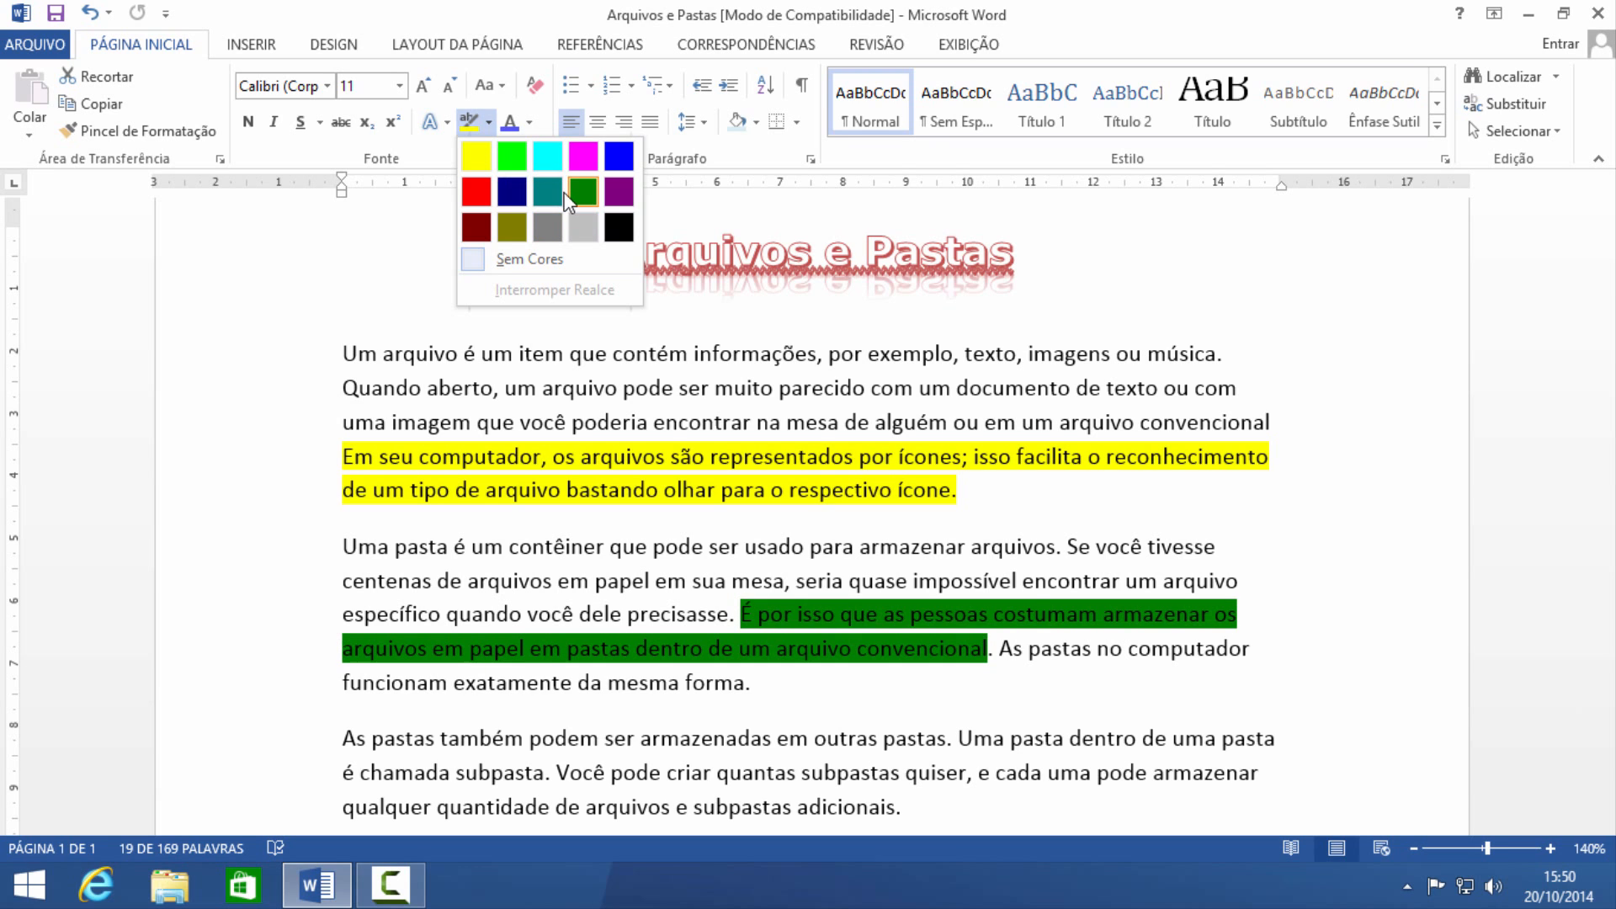
pyautogui.click(519, 157)
pyautogui.click(741, 673)
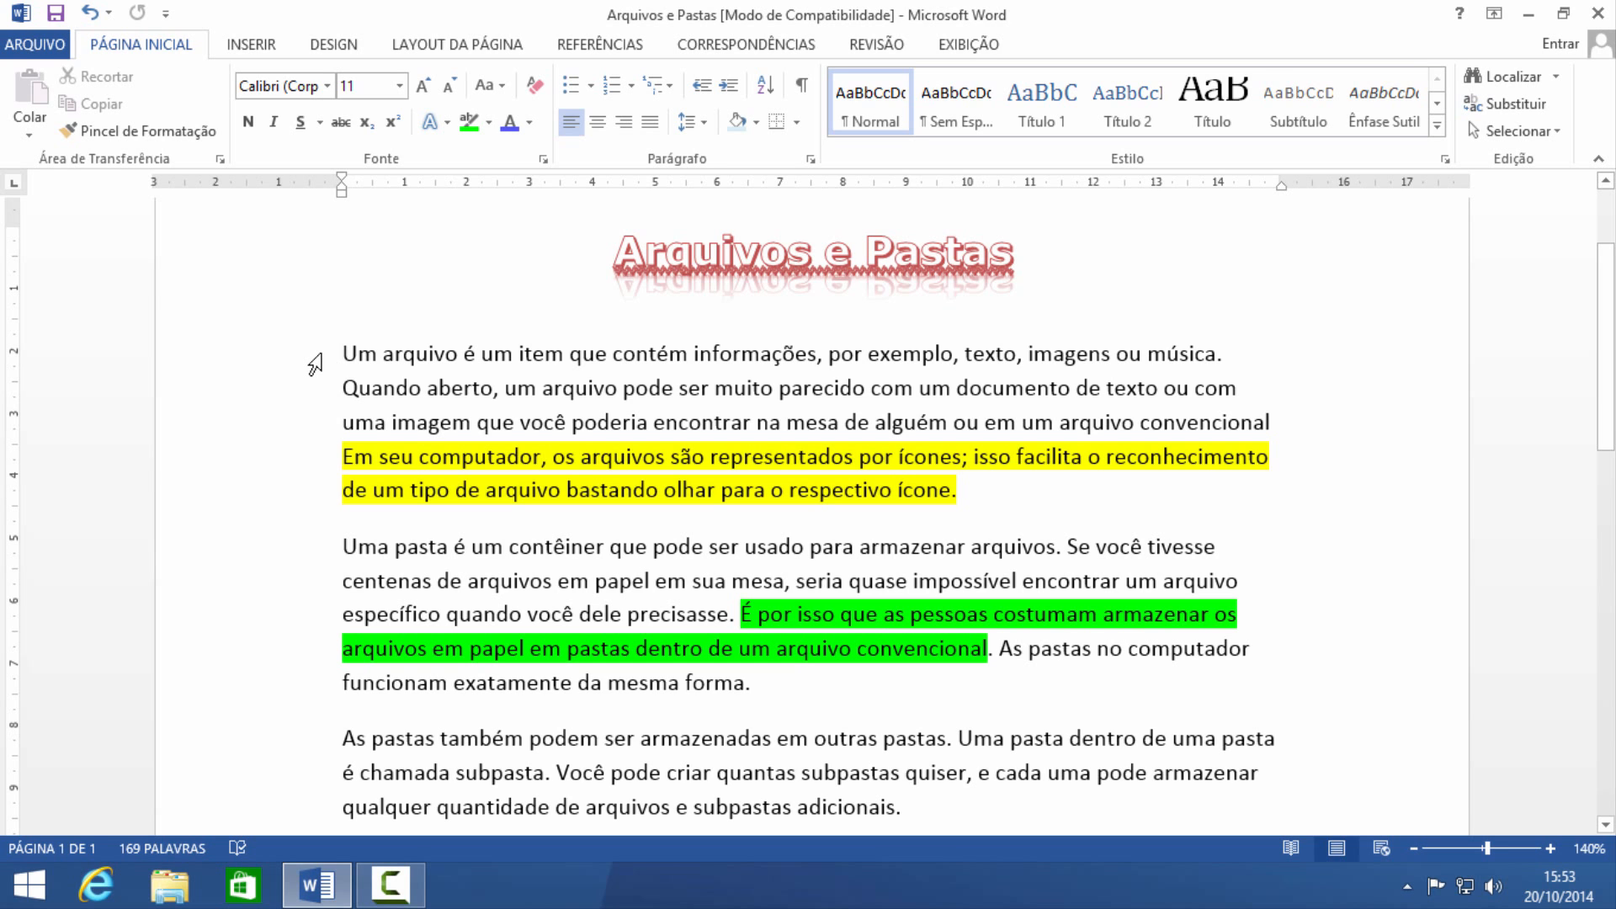
# Step: Set the line spacing of all three body paragraphs to 1,5 and deselect the text
pyautogui.click(314, 364)
pyautogui.moveTo(314, 363); pyautogui.dragTo(303, 750)
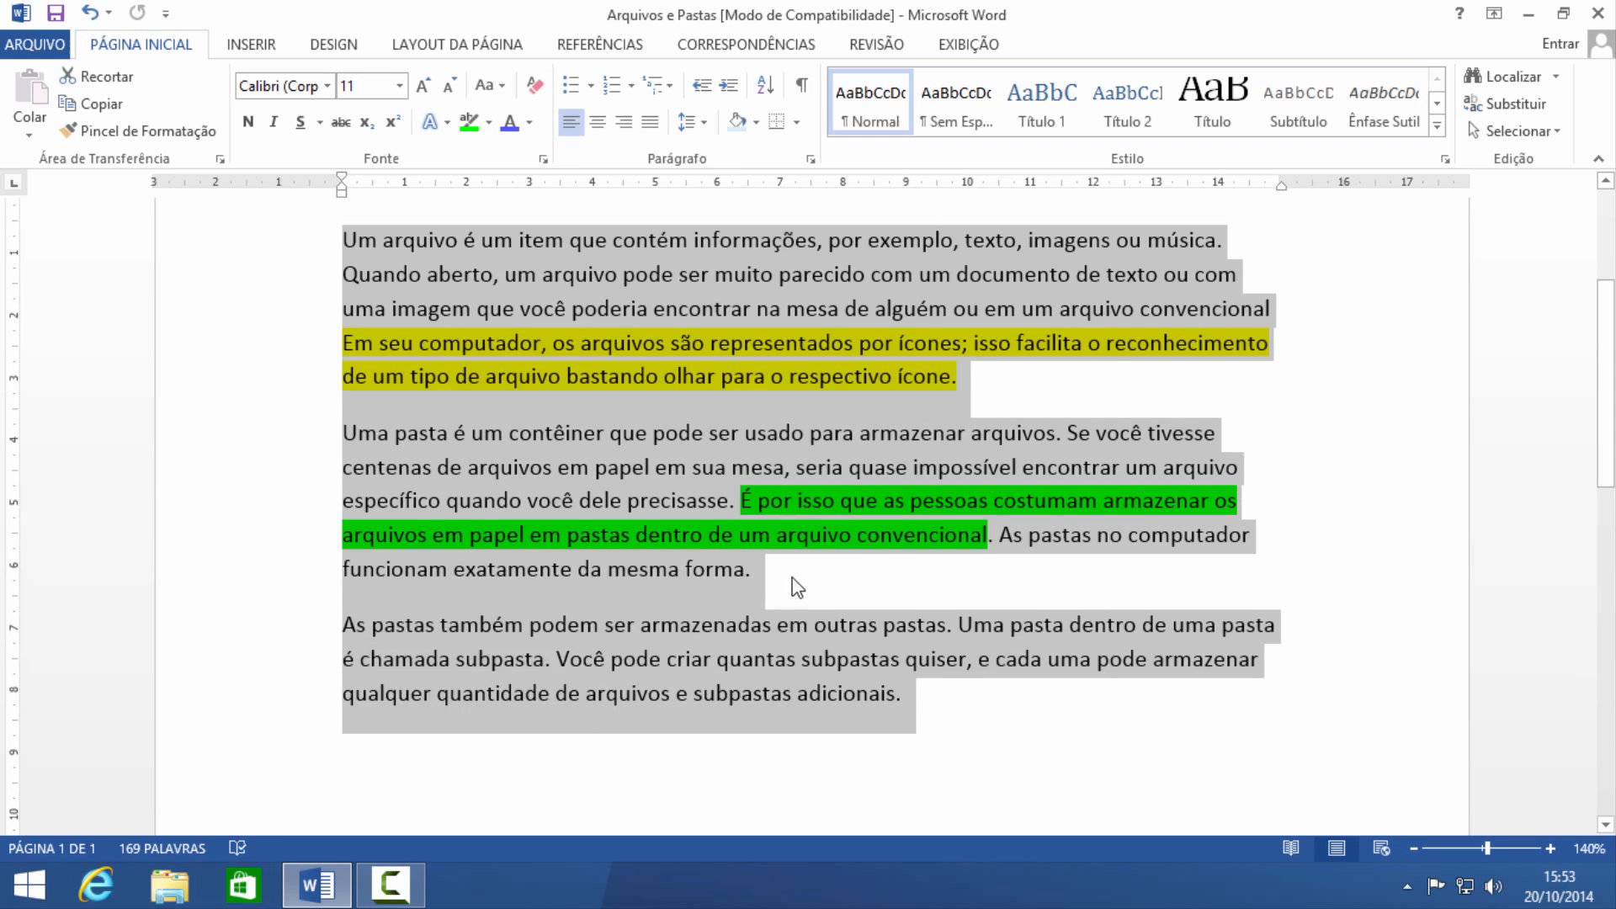
pyautogui.scroll(3, 794, 589)
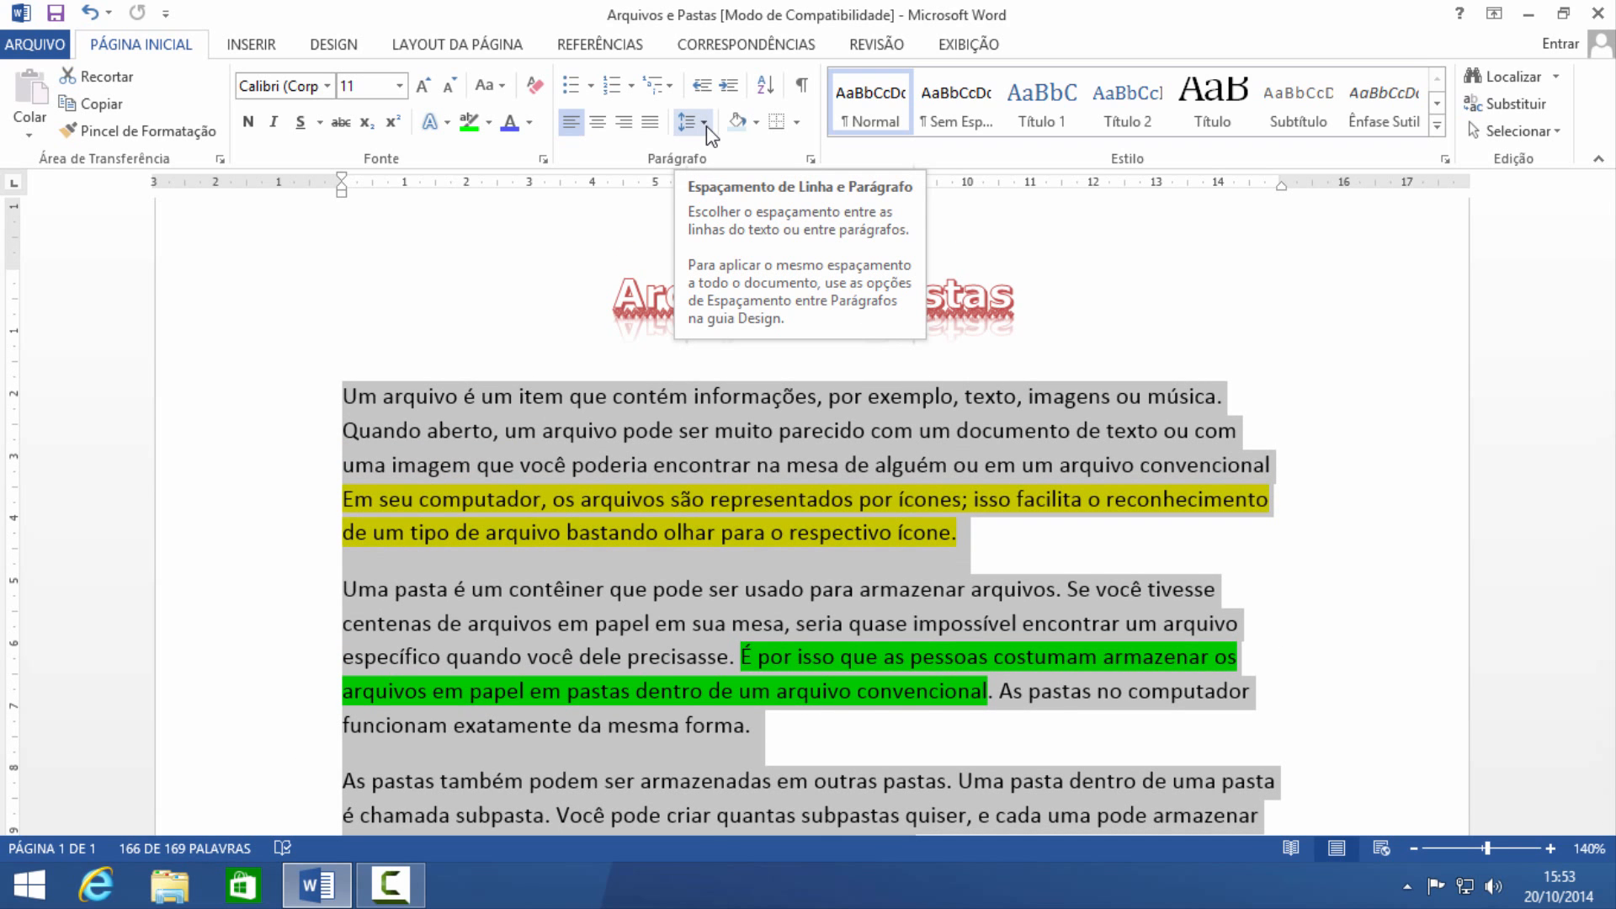
pyautogui.click(702, 126)
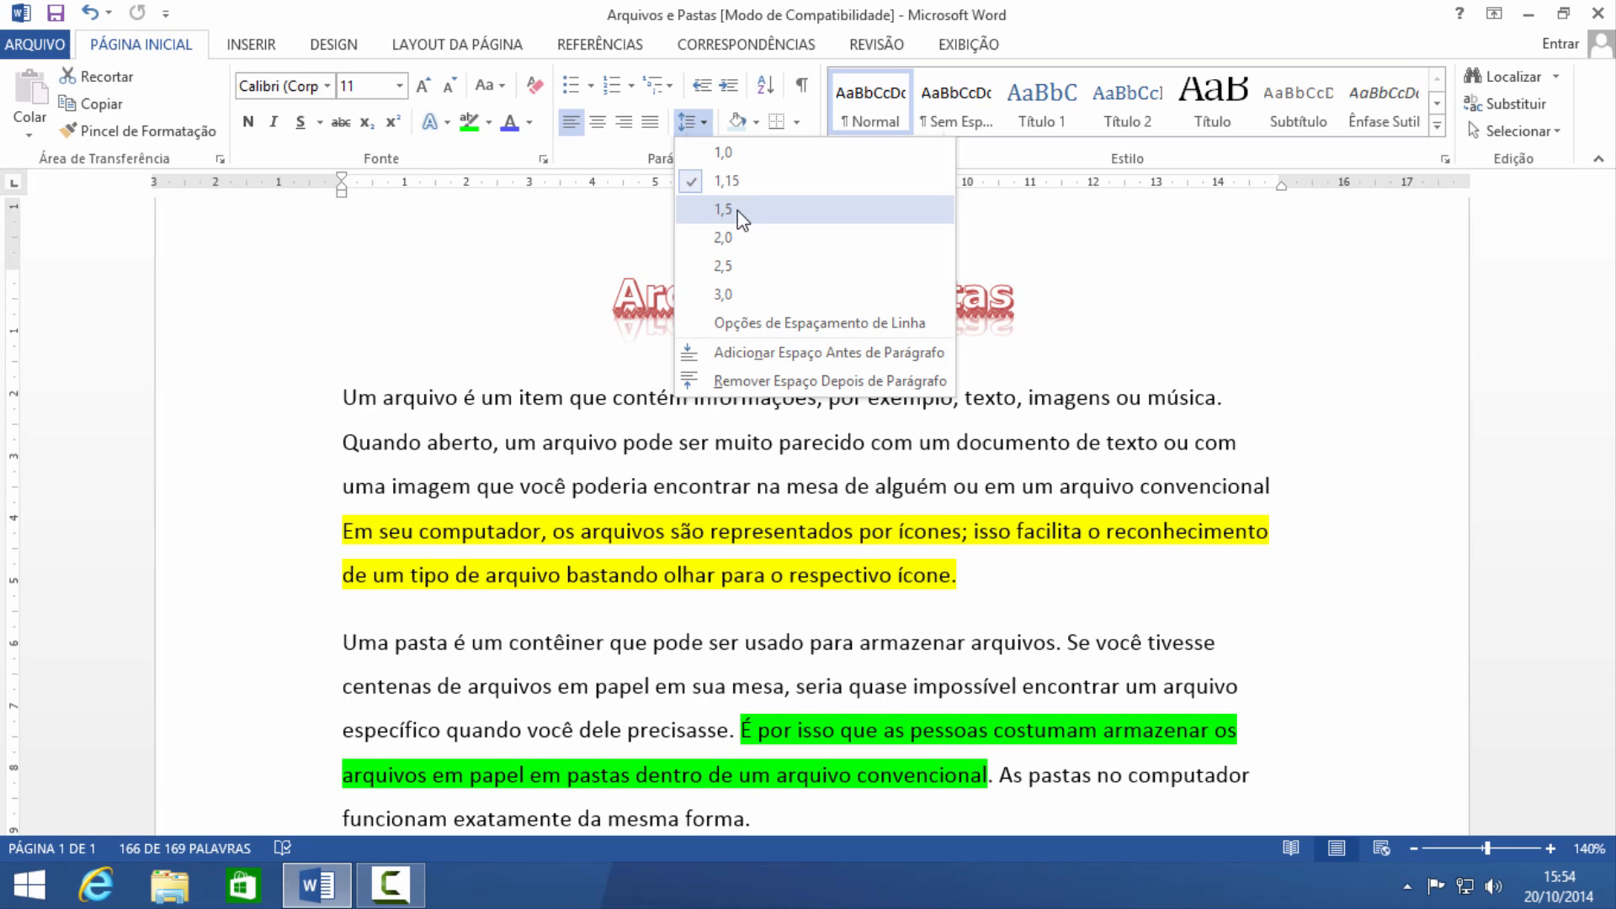
pyautogui.click(739, 212)
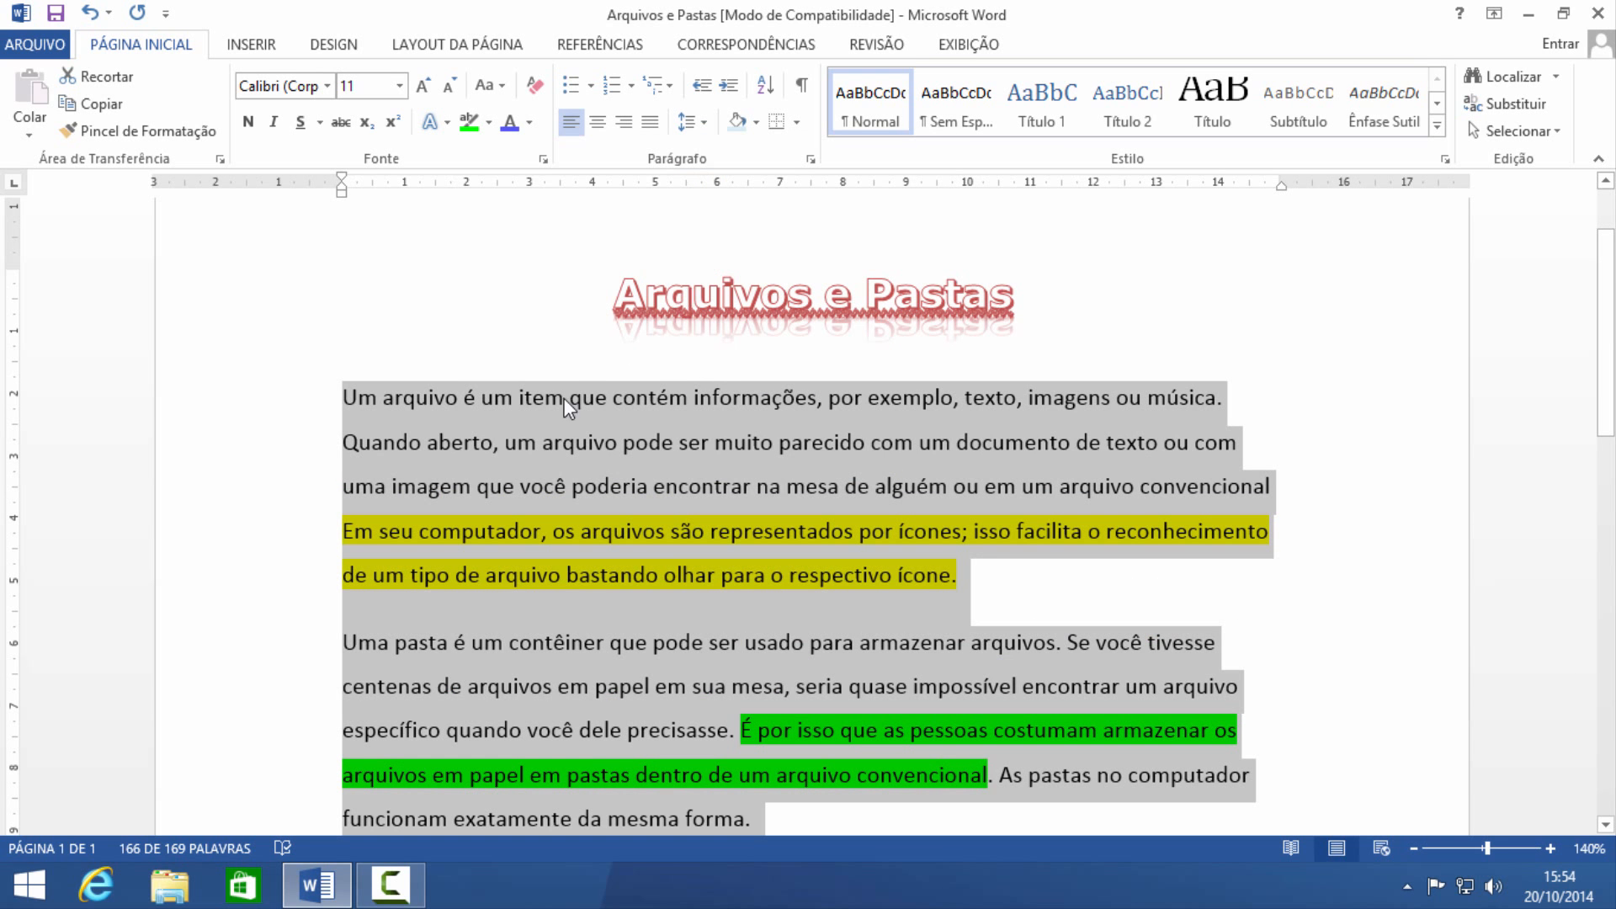
pyautogui.press('Left')
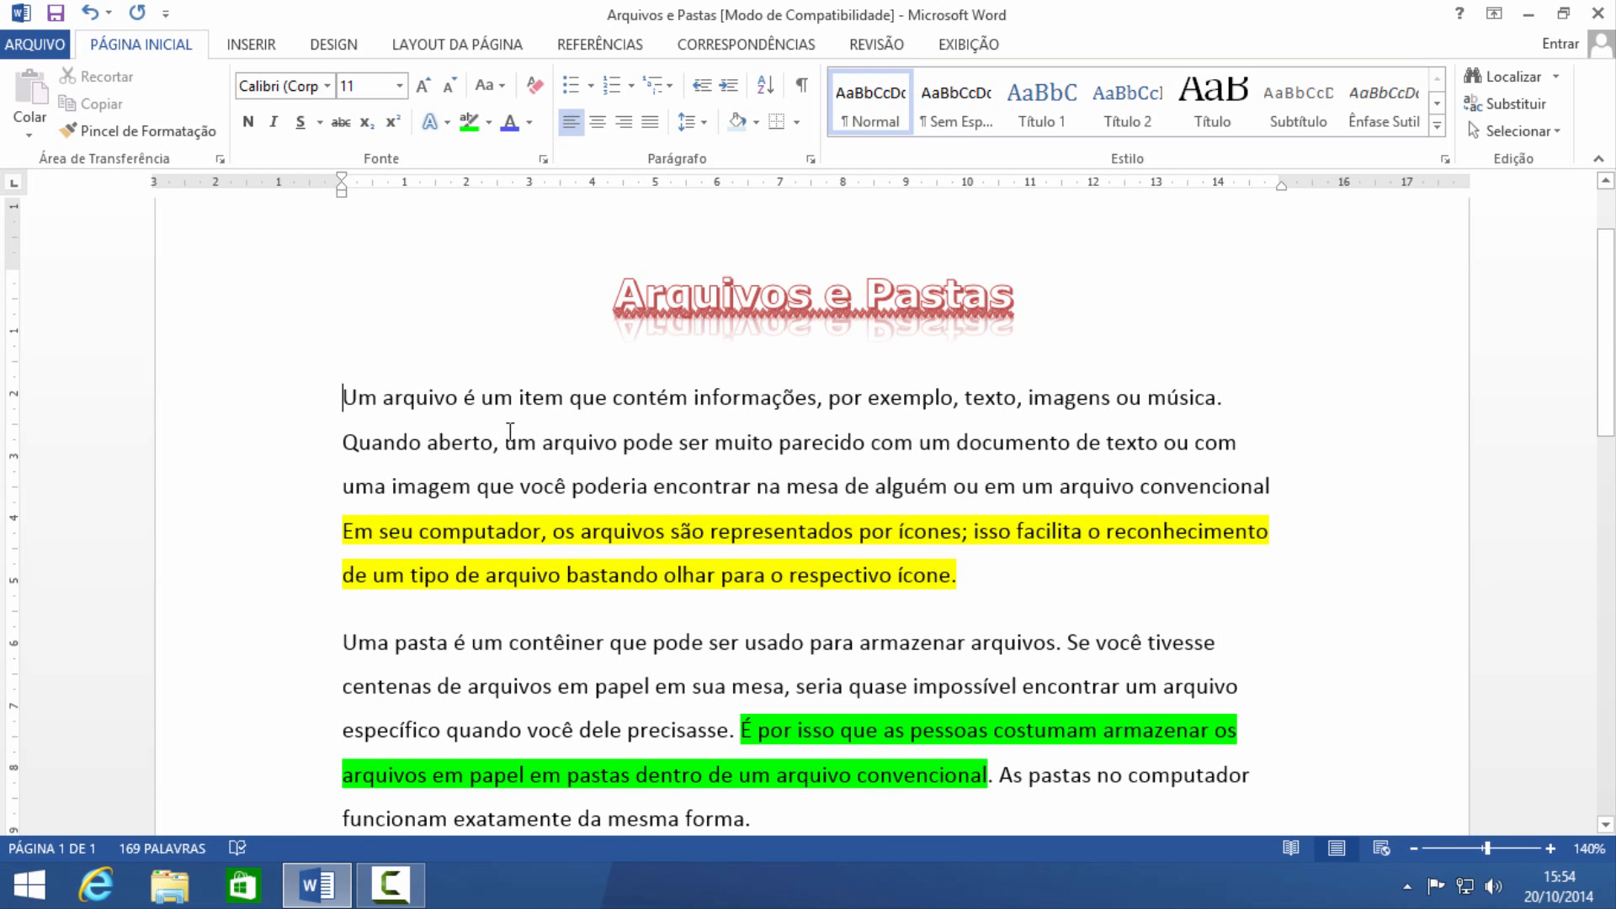
pyautogui.scroll(-1, 482, 424)
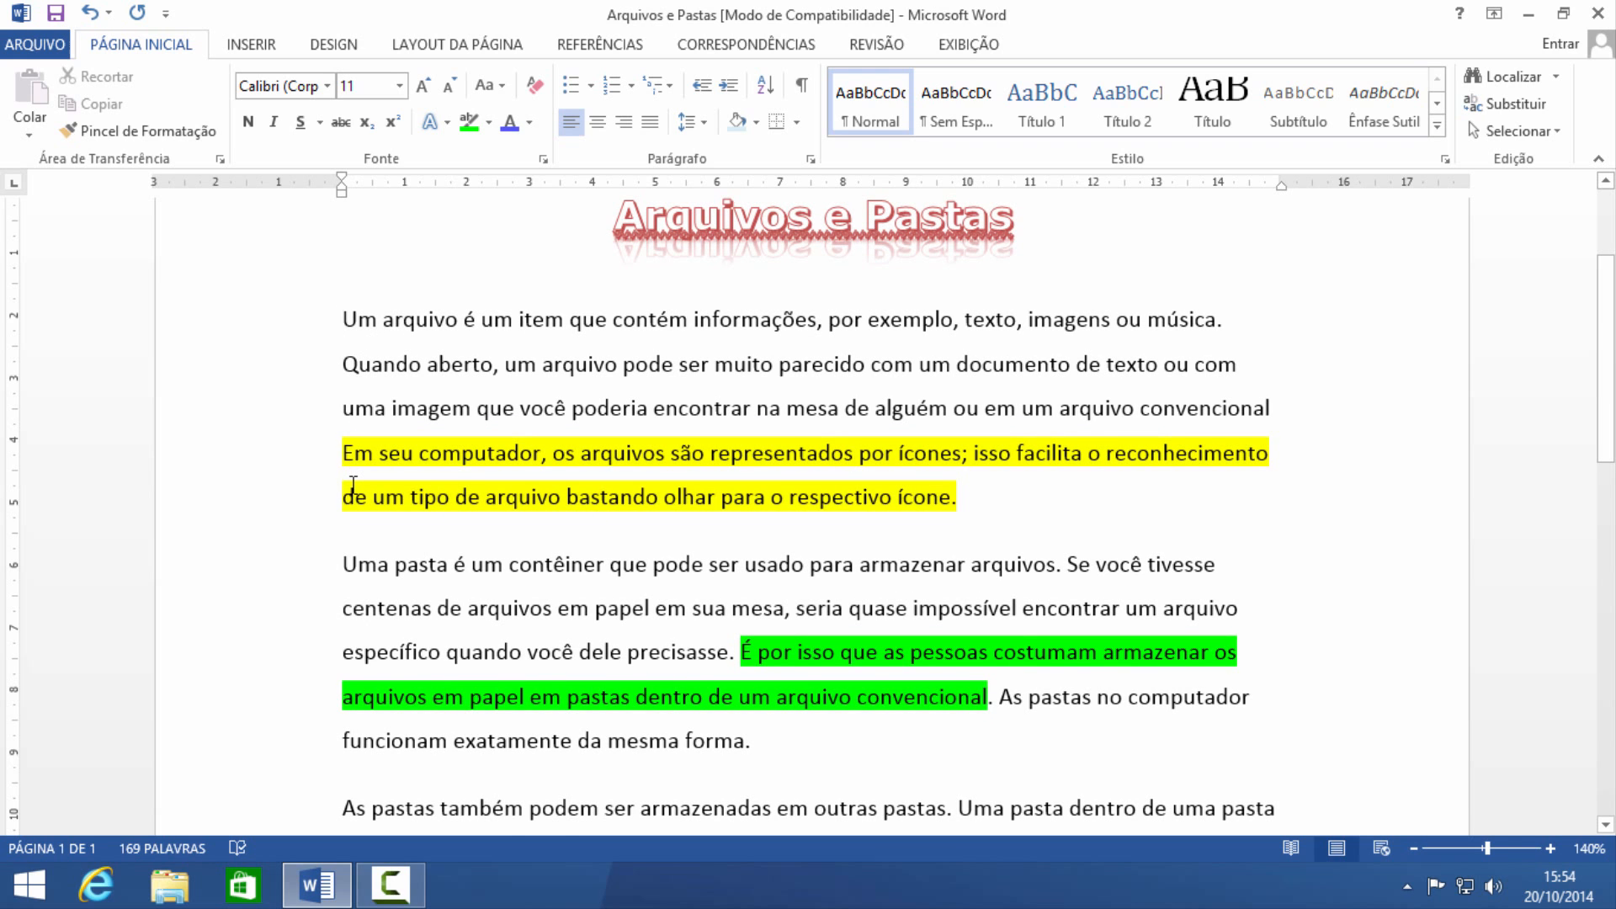
pyautogui.scroll(-2, 390, 409)
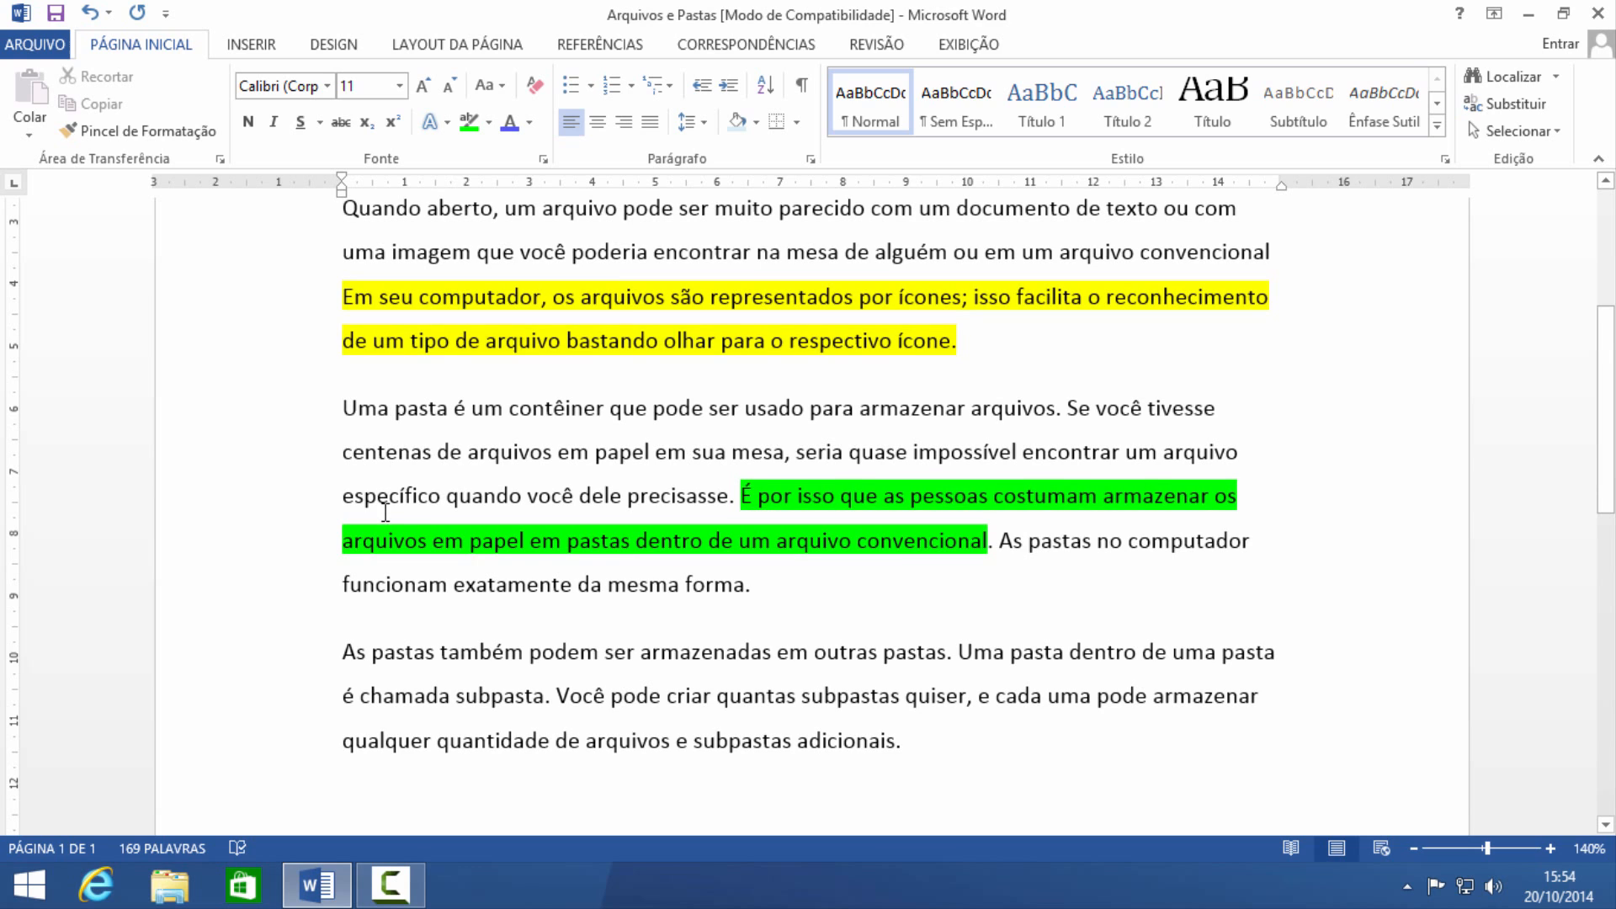
pyautogui.scroll(3, 459, 516)
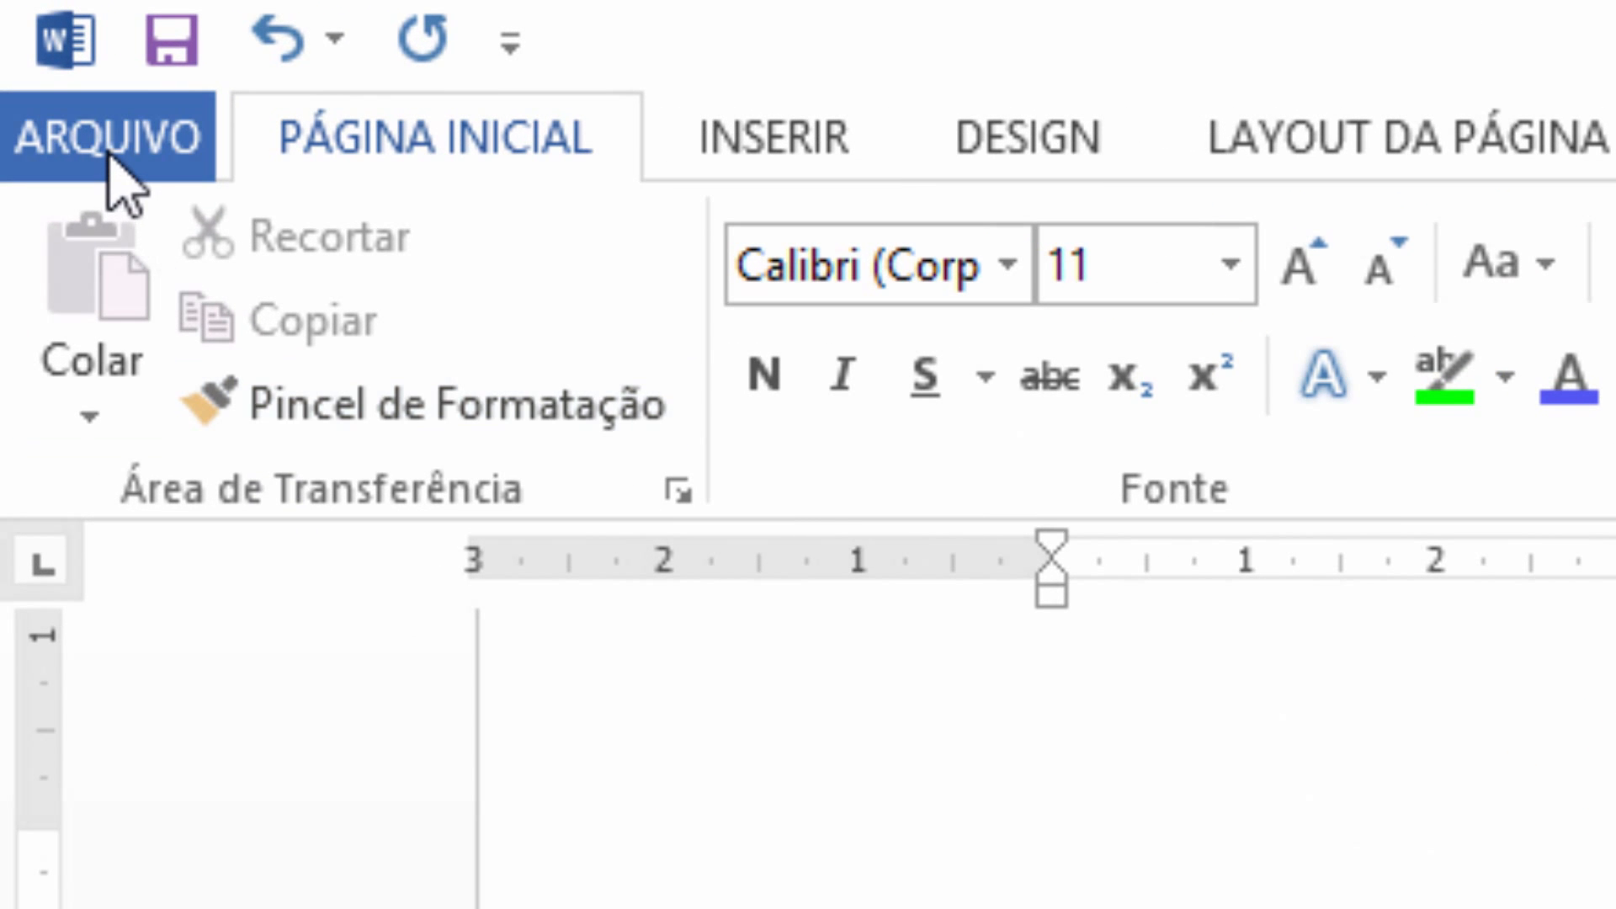
# Step: Start saving the document as a new file on the computer, choosing the Documentos folder as its location
pyautogui.click(107, 151)
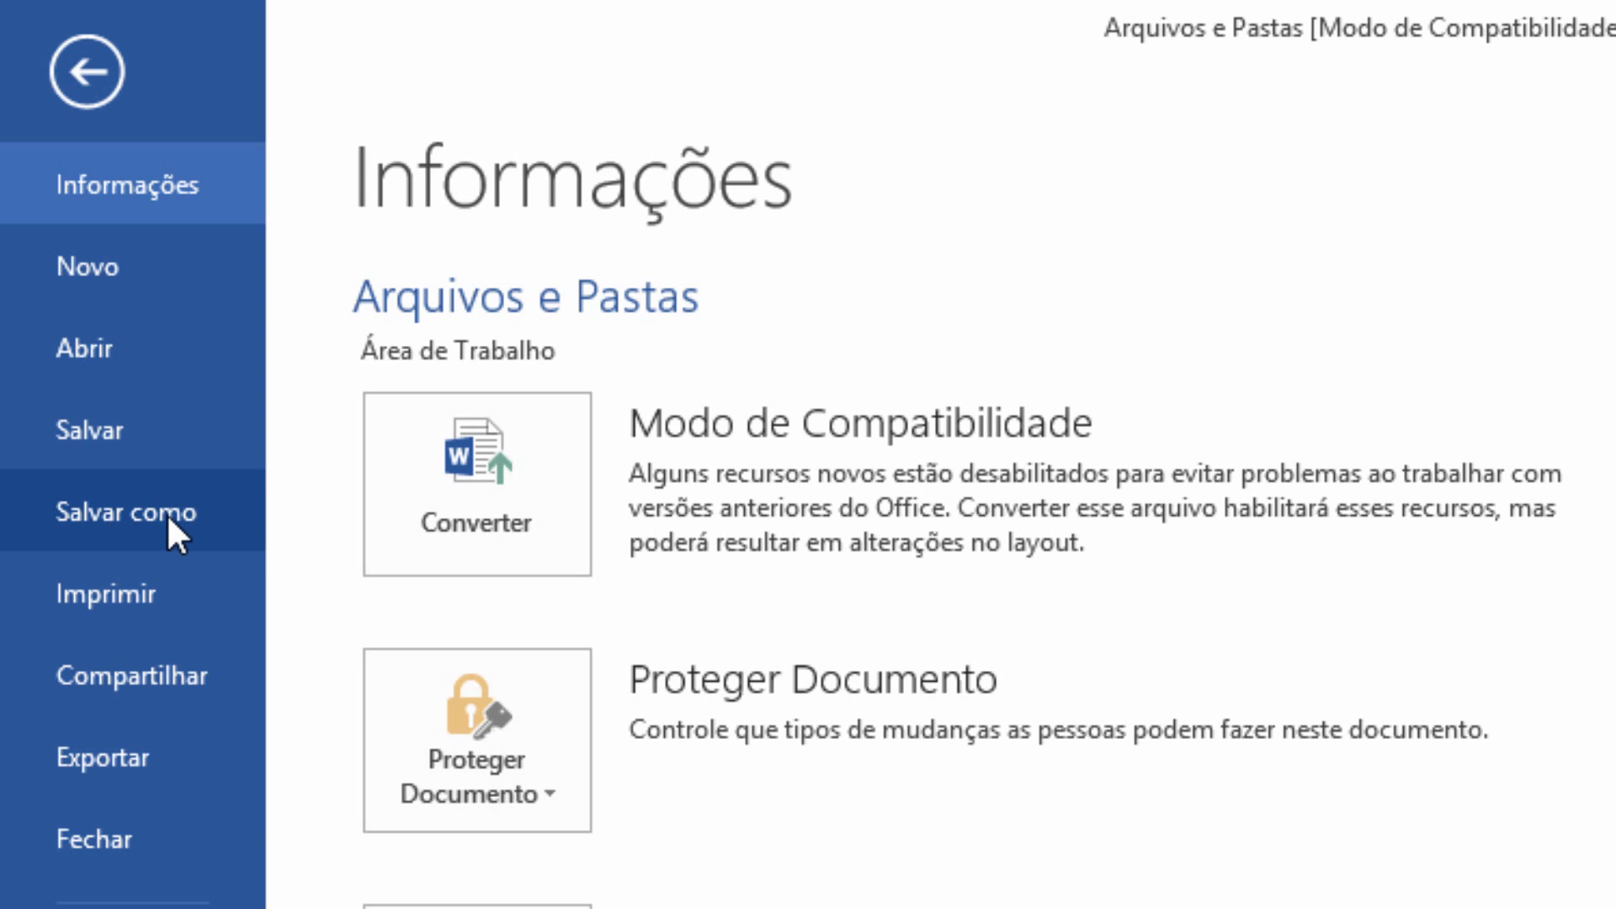
pyautogui.click(167, 513)
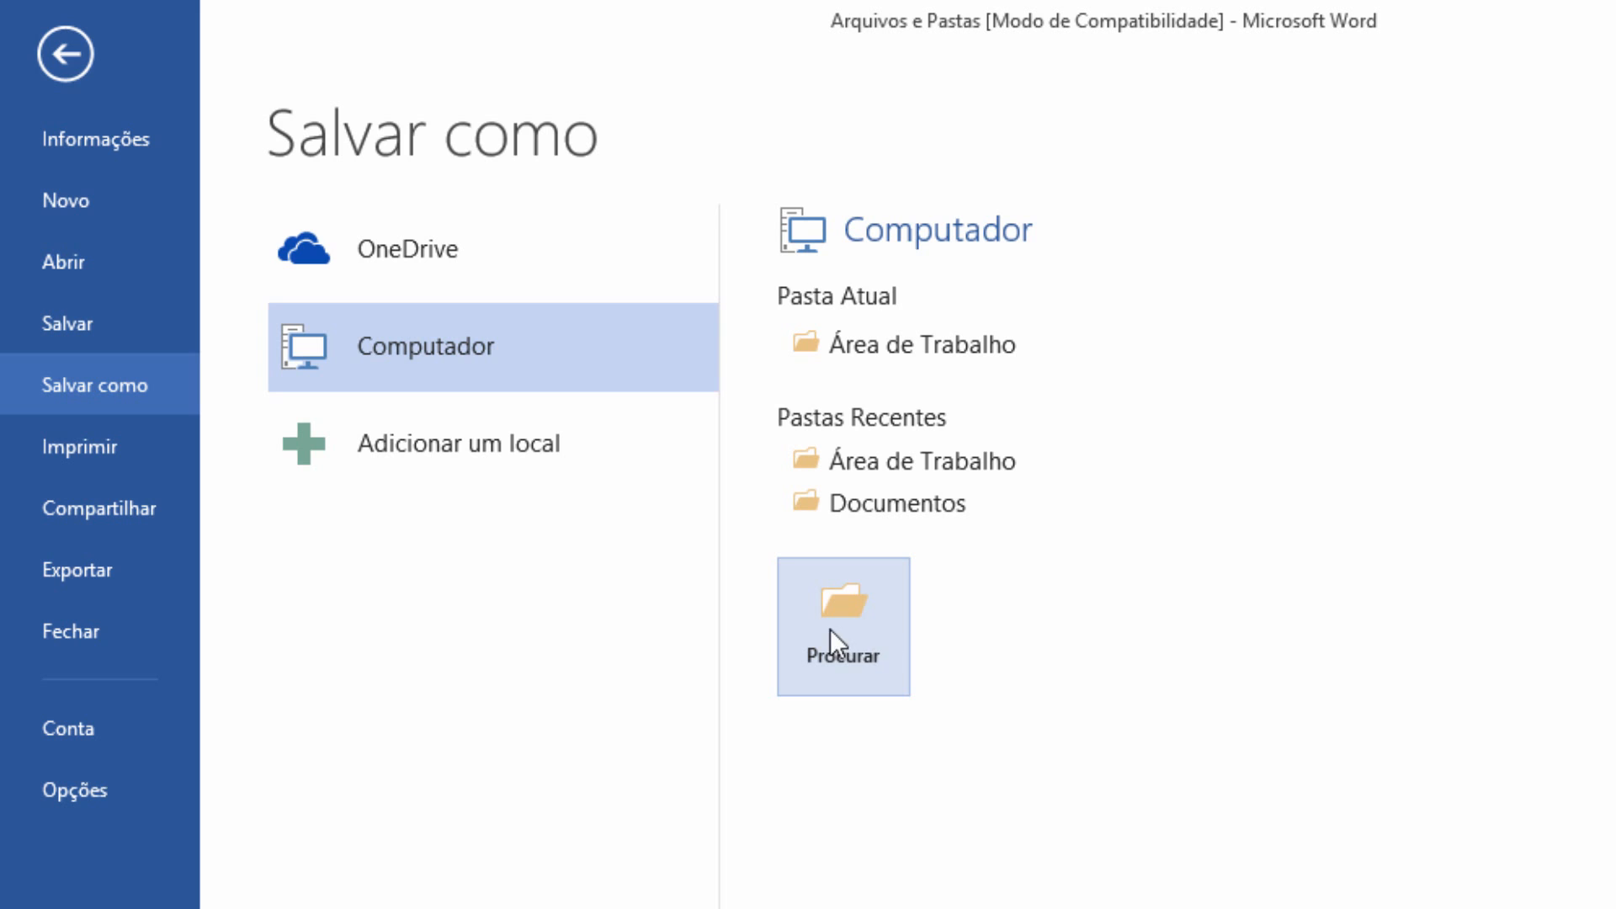
pyautogui.click(851, 625)
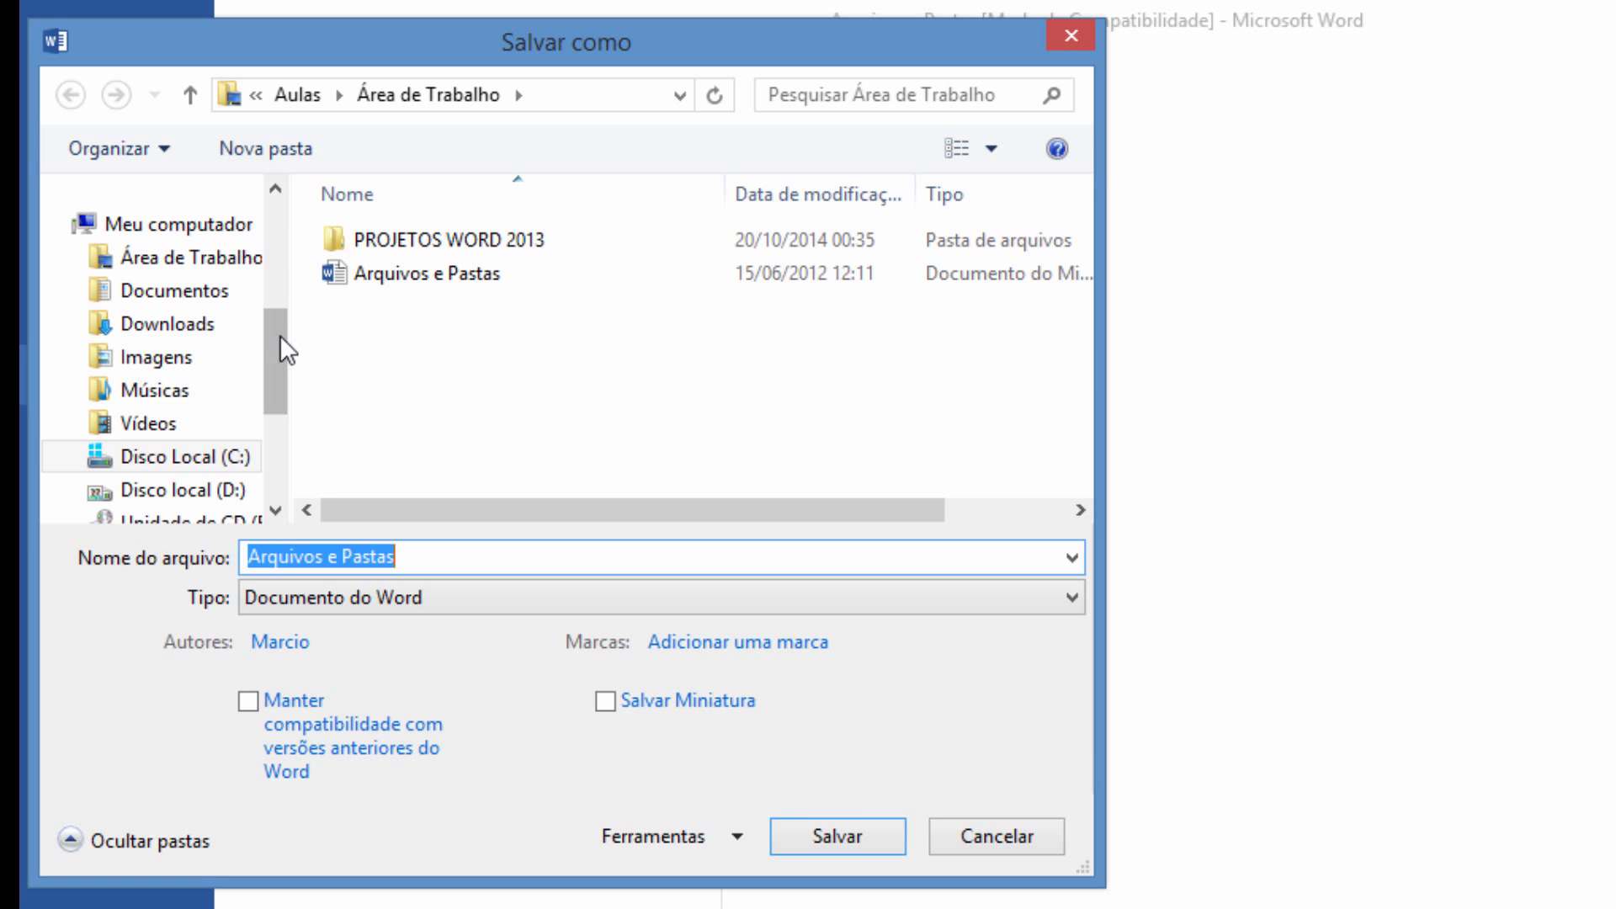
pyautogui.moveTo(278, 335); pyautogui.dragTo(254, 202)
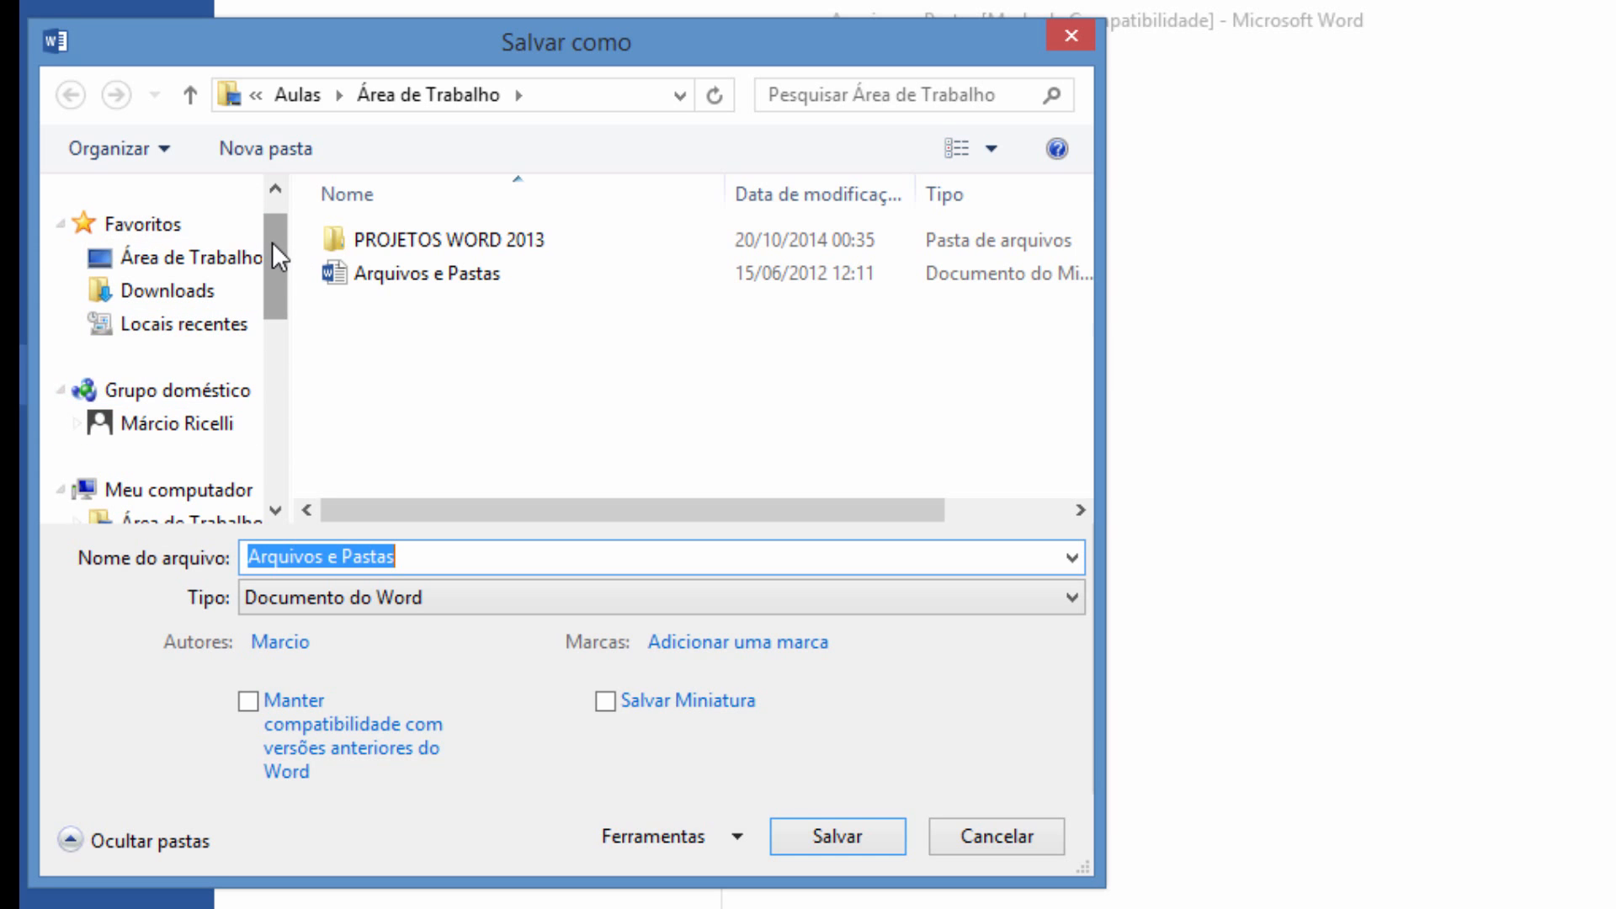
pyautogui.moveTo(271, 244); pyautogui.dragTo(275, 386)
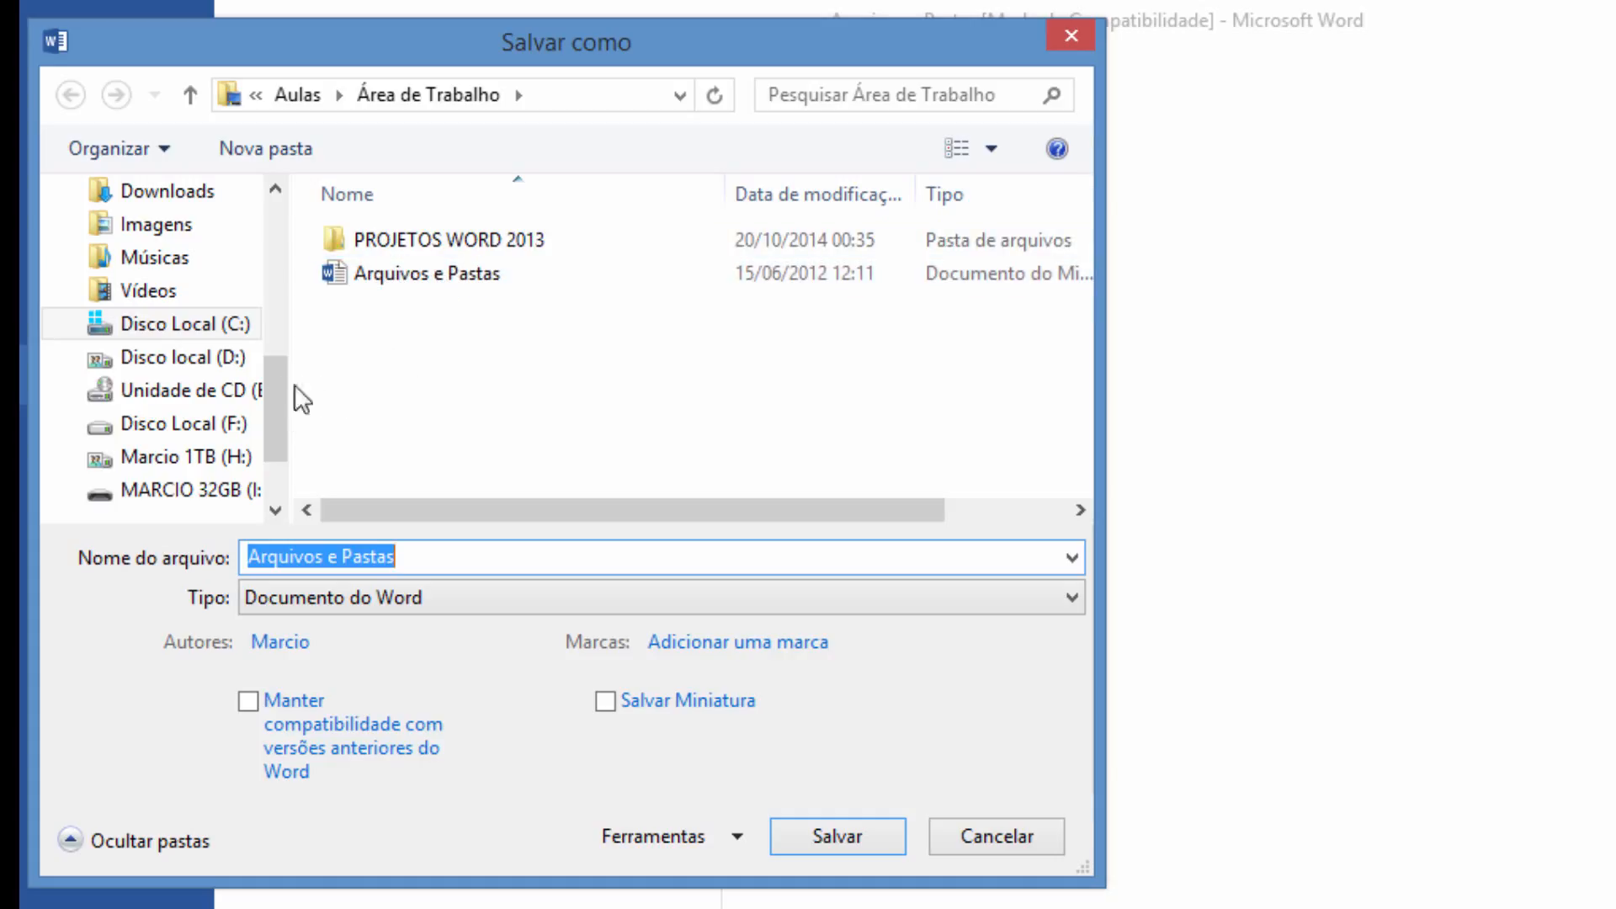
pyautogui.moveTo(280, 393); pyautogui.dragTo(256, 351)
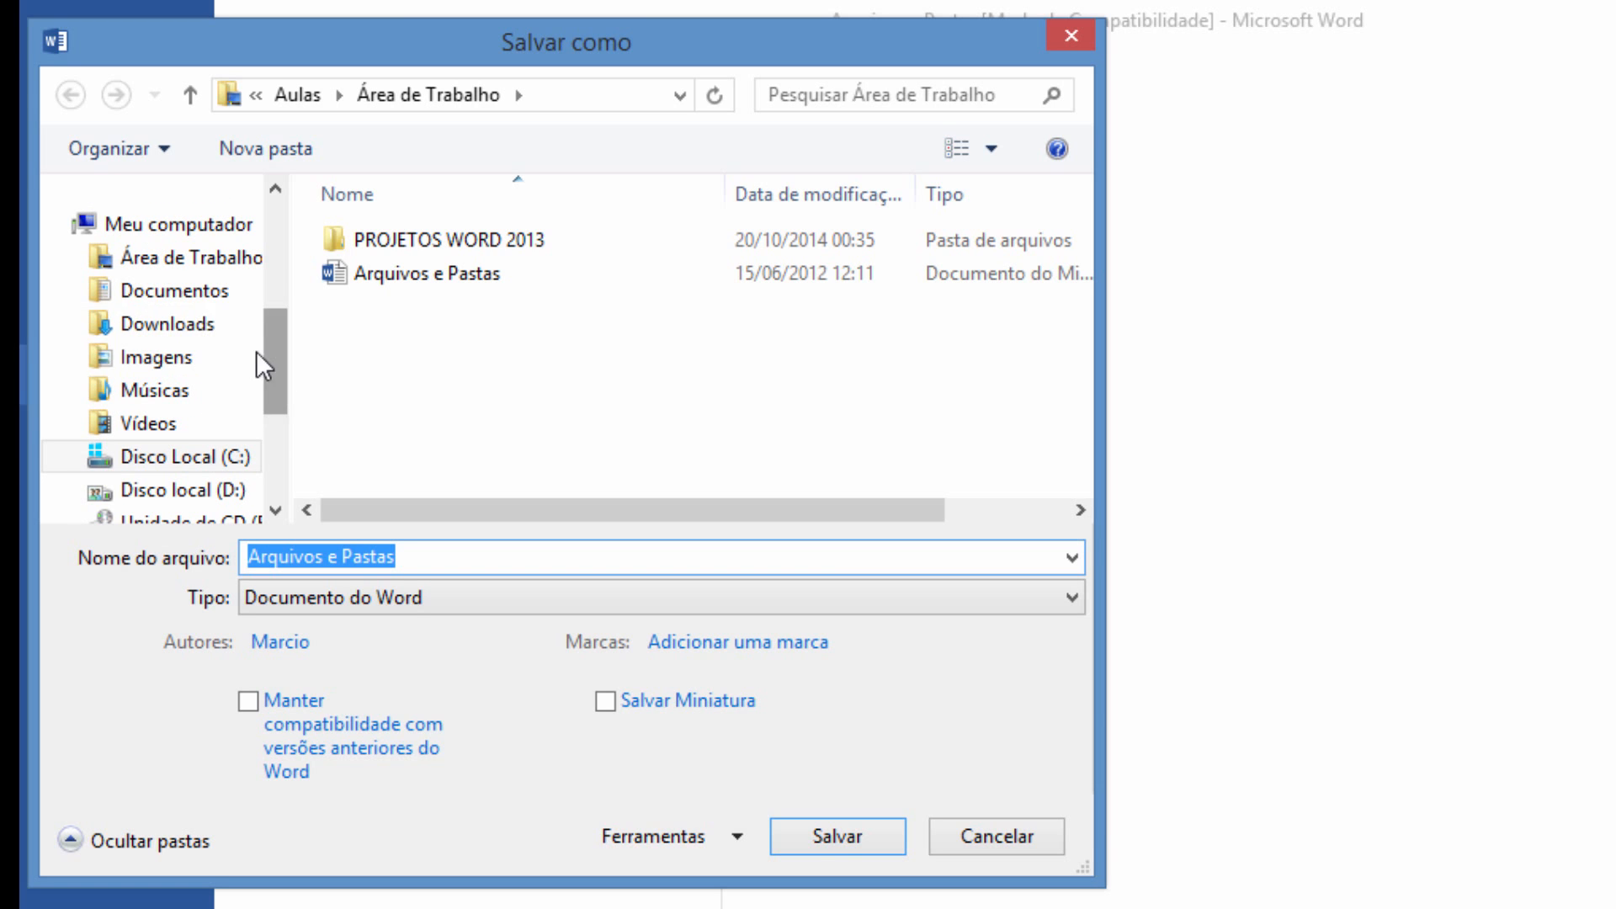
pyautogui.click(174, 294)
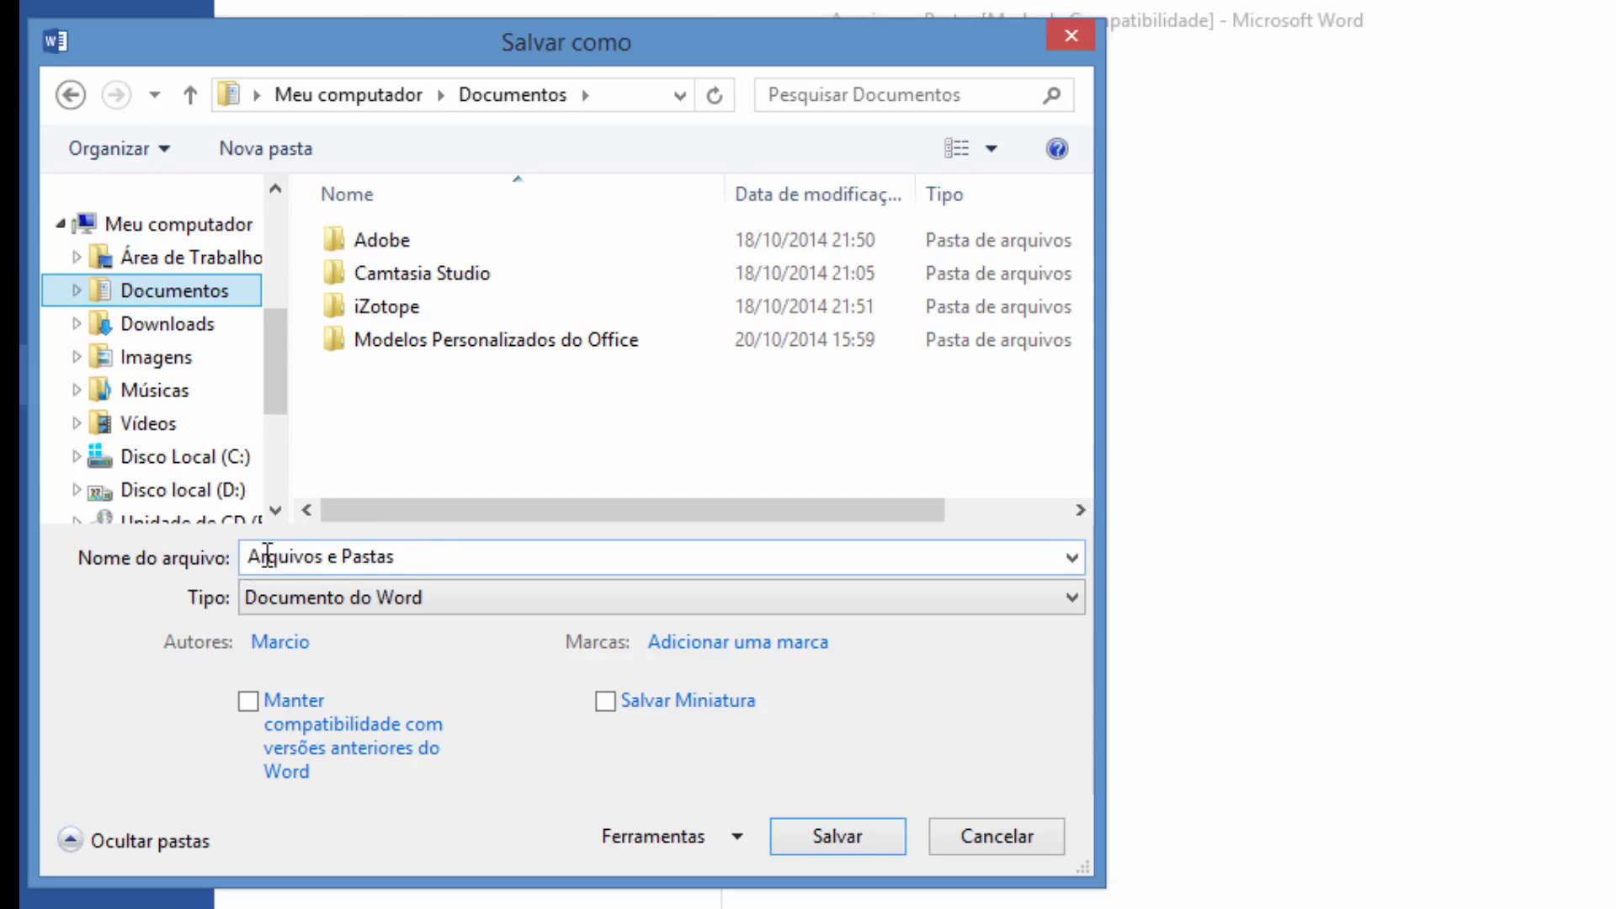
# Step: Name the file "Formatação de Texto" and save it as a Word document
pyautogui.click(408, 559)
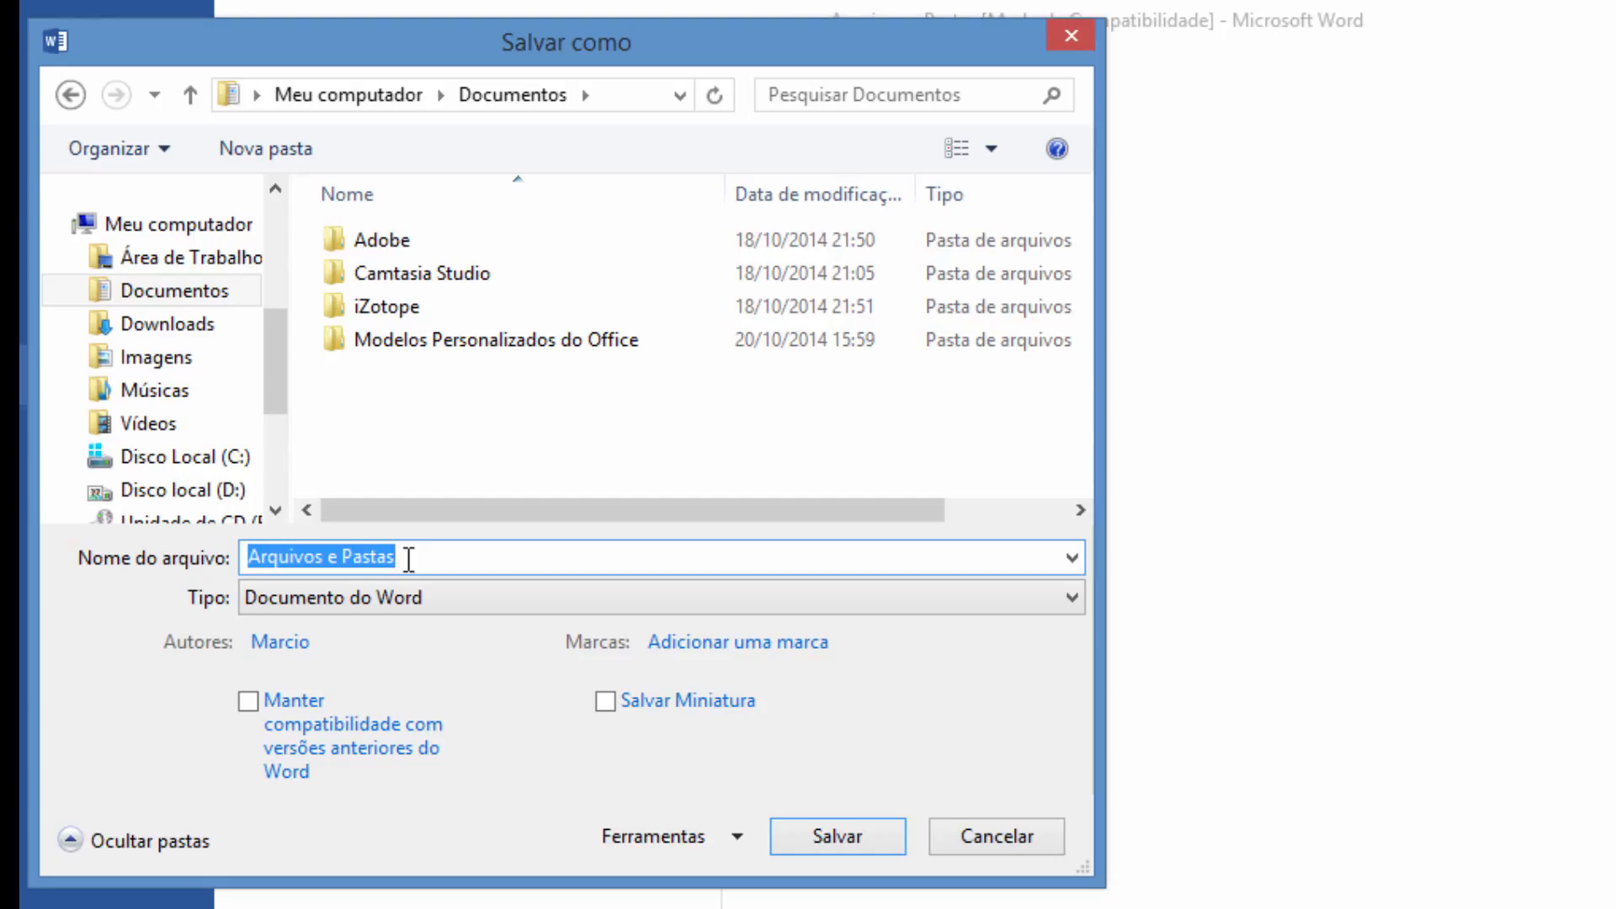
pyautogui.write('For')
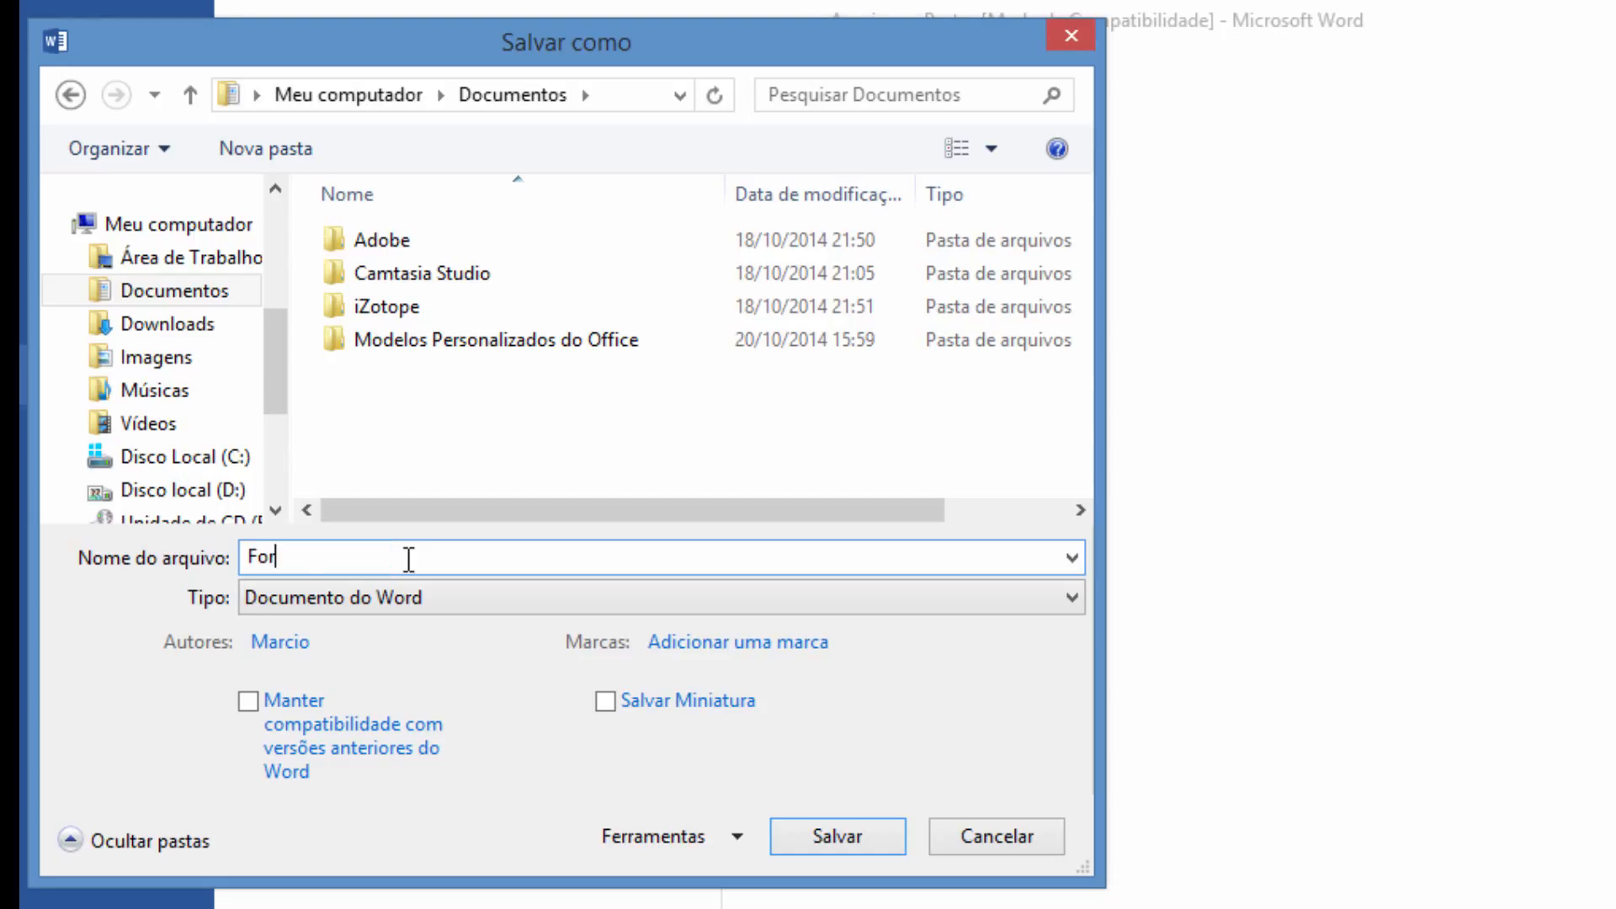
pyautogui.write('matação de Te')
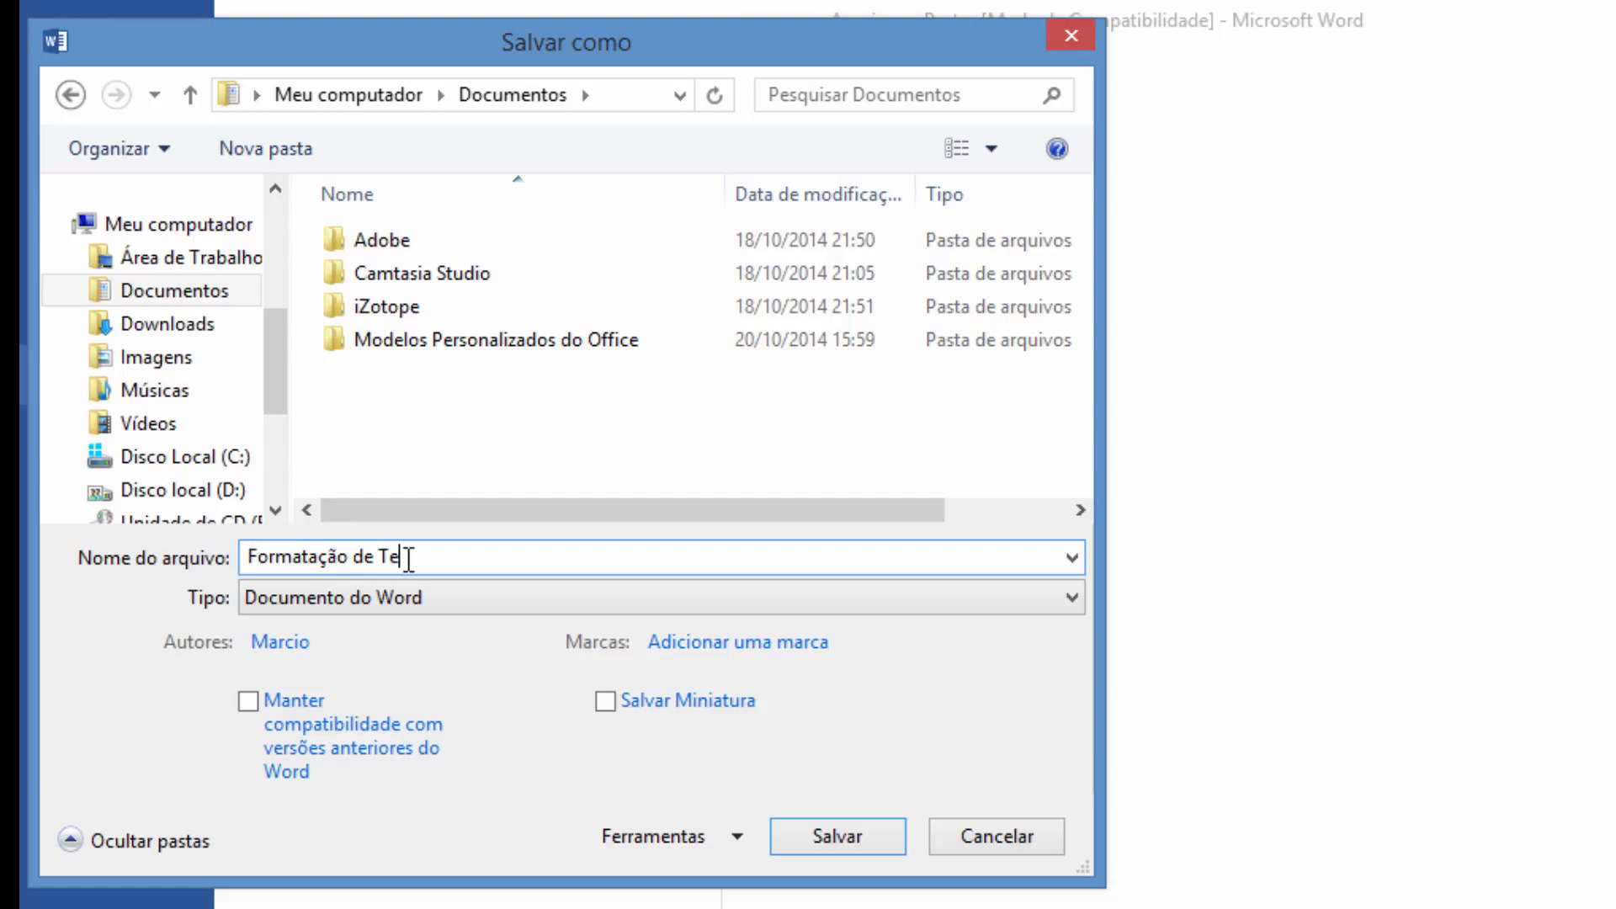
pyautogui.write('xto')
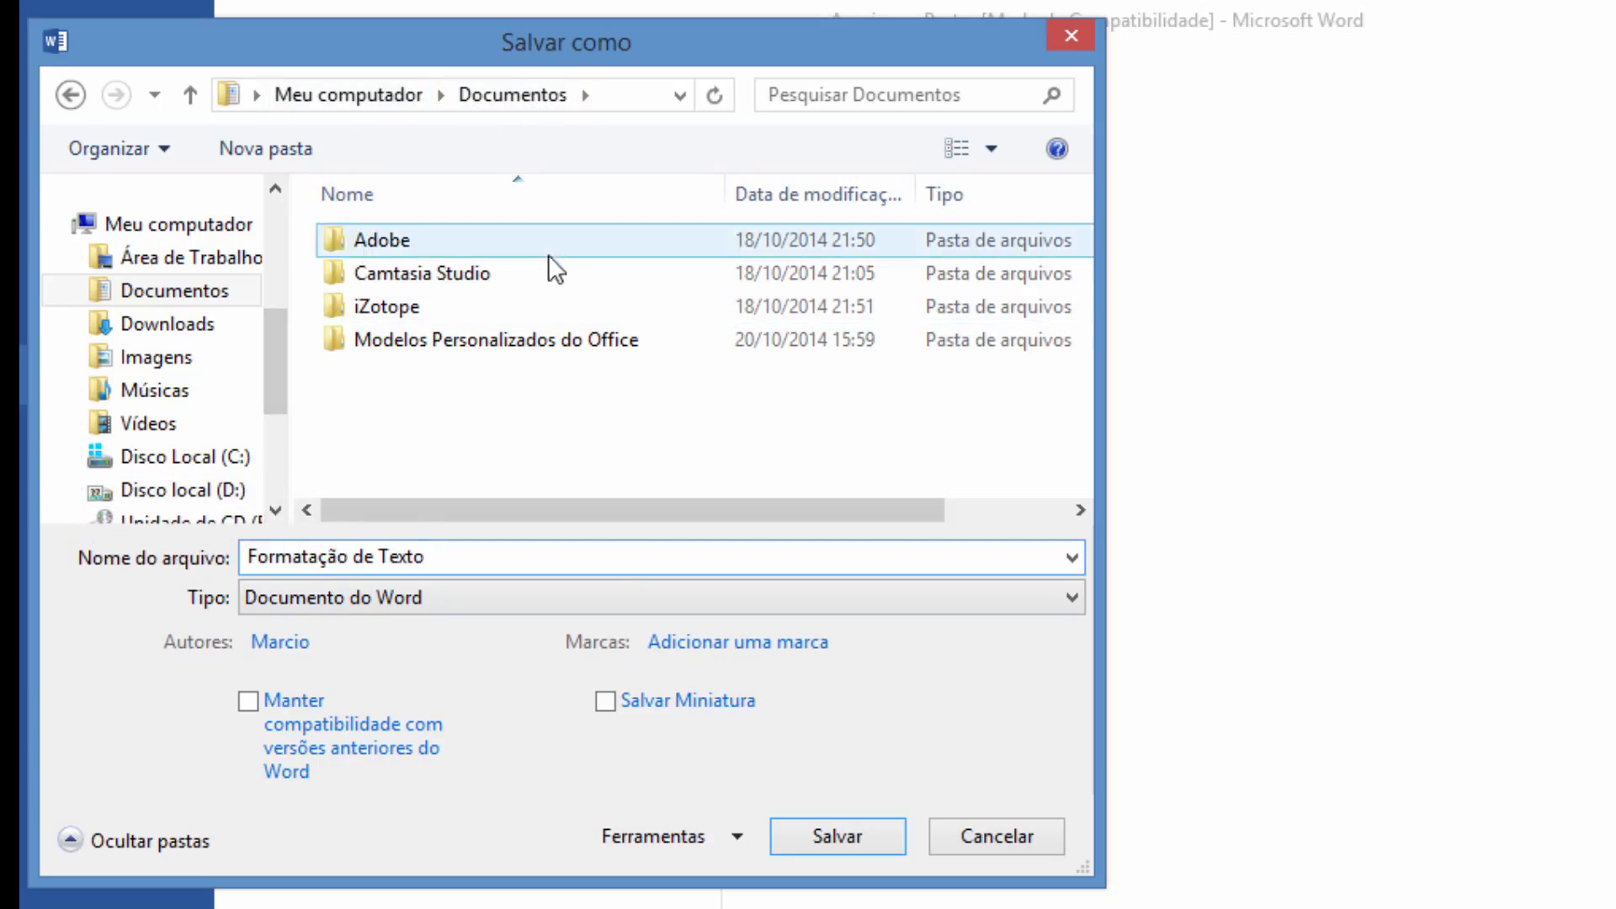
pyautogui.click(840, 840)
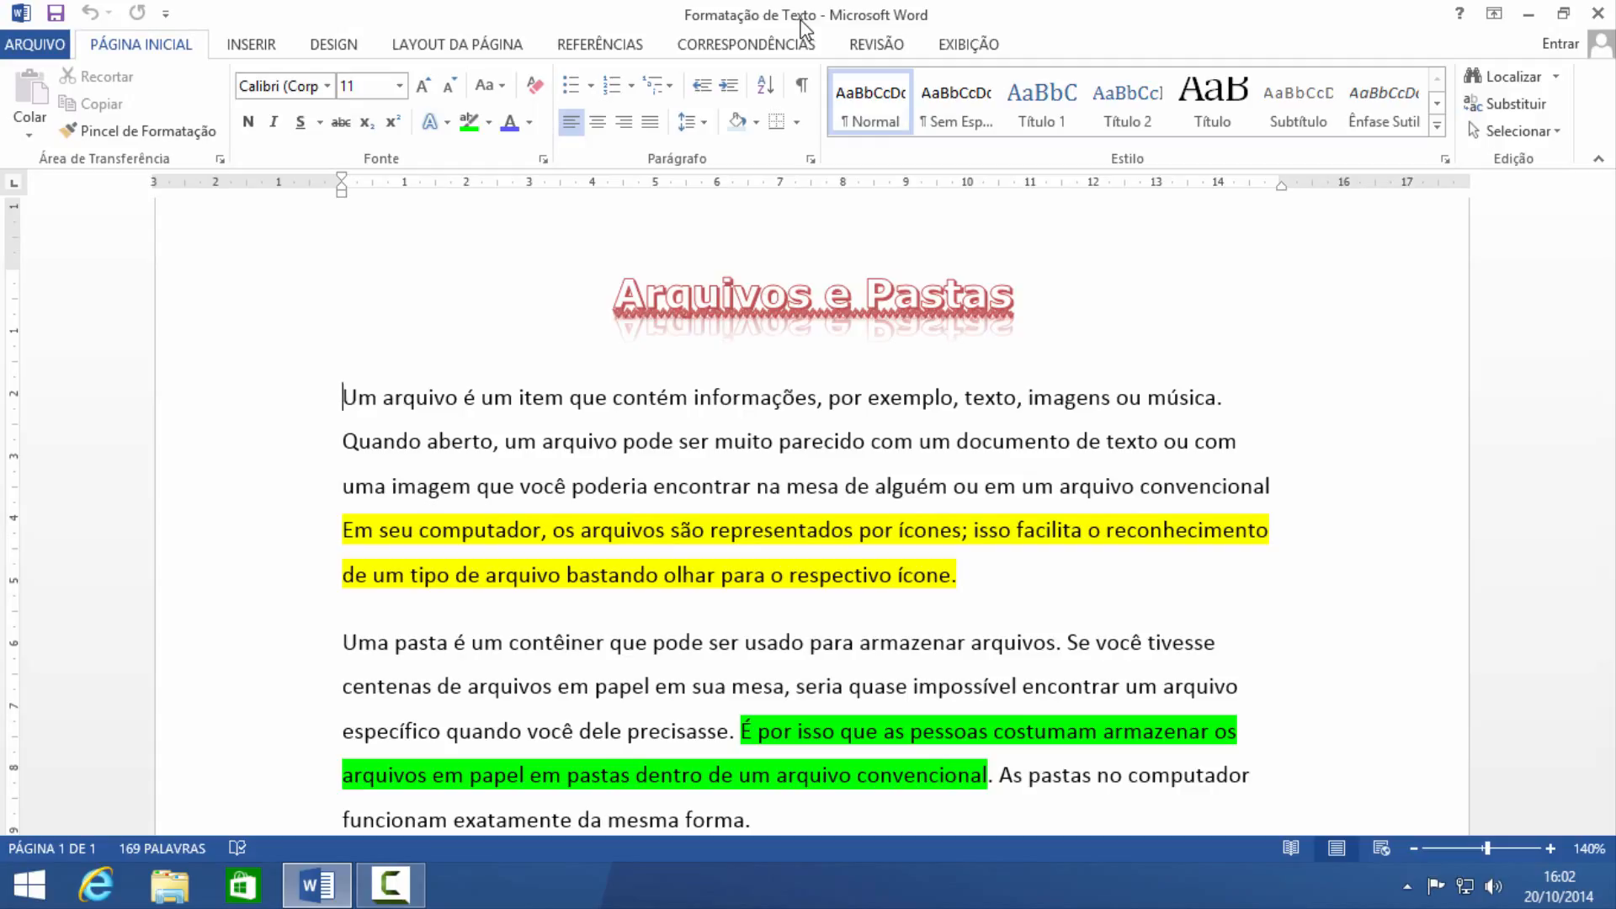
# Step: Close Word and open the Documentos folder inside the desktop's Aulas folder in File Explorer
pyautogui.click(1602, 15)
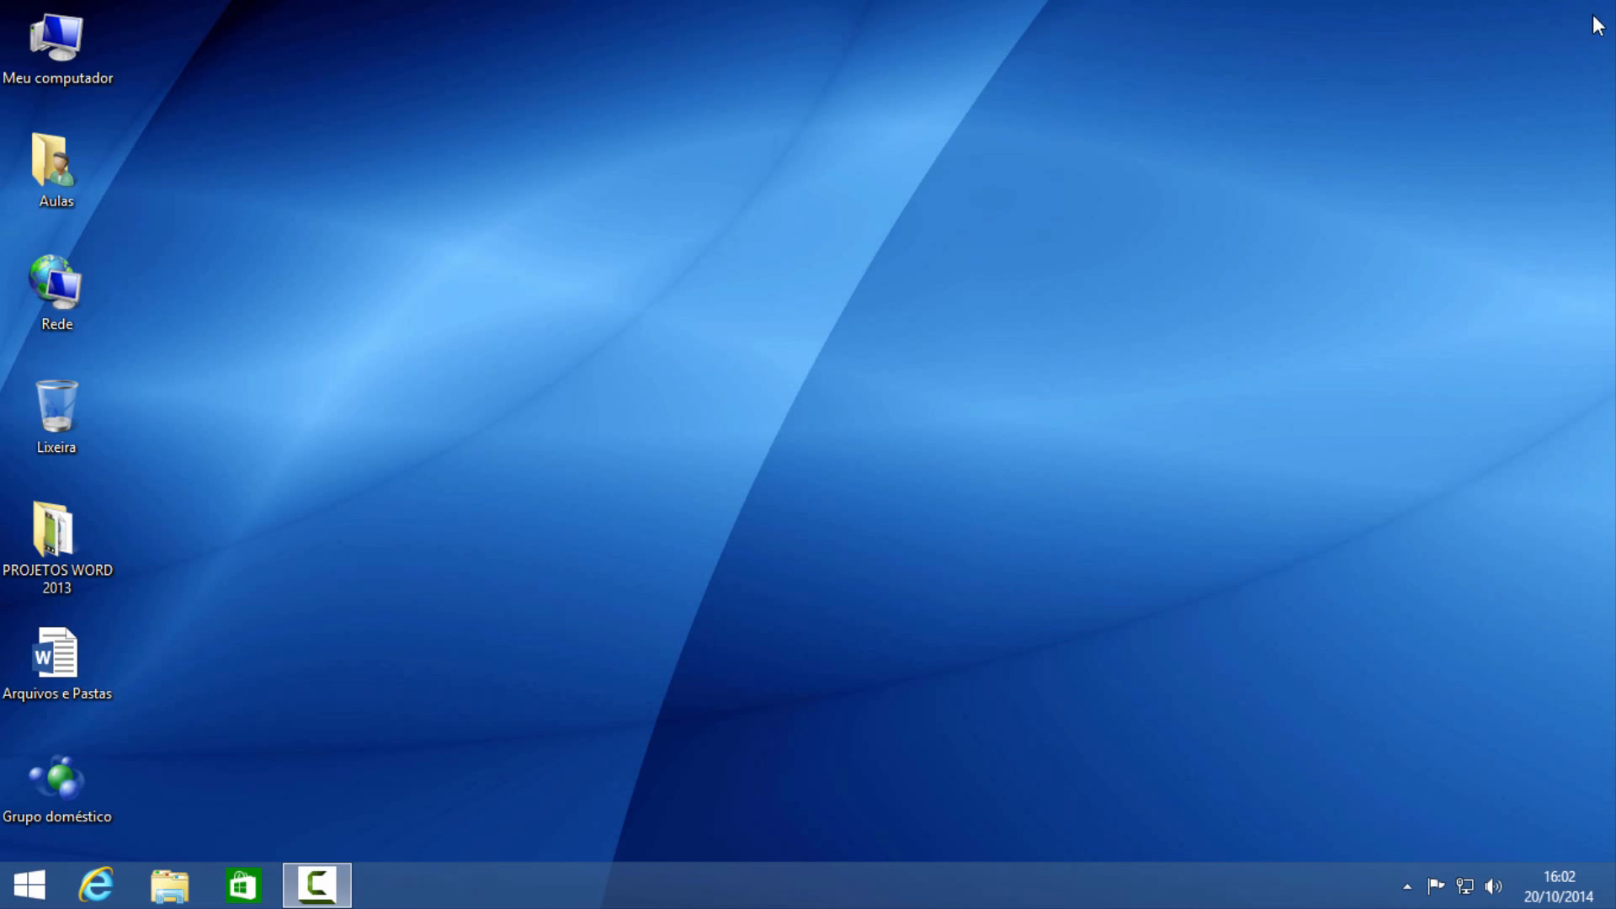
pyautogui.doubleClick(52, 175)
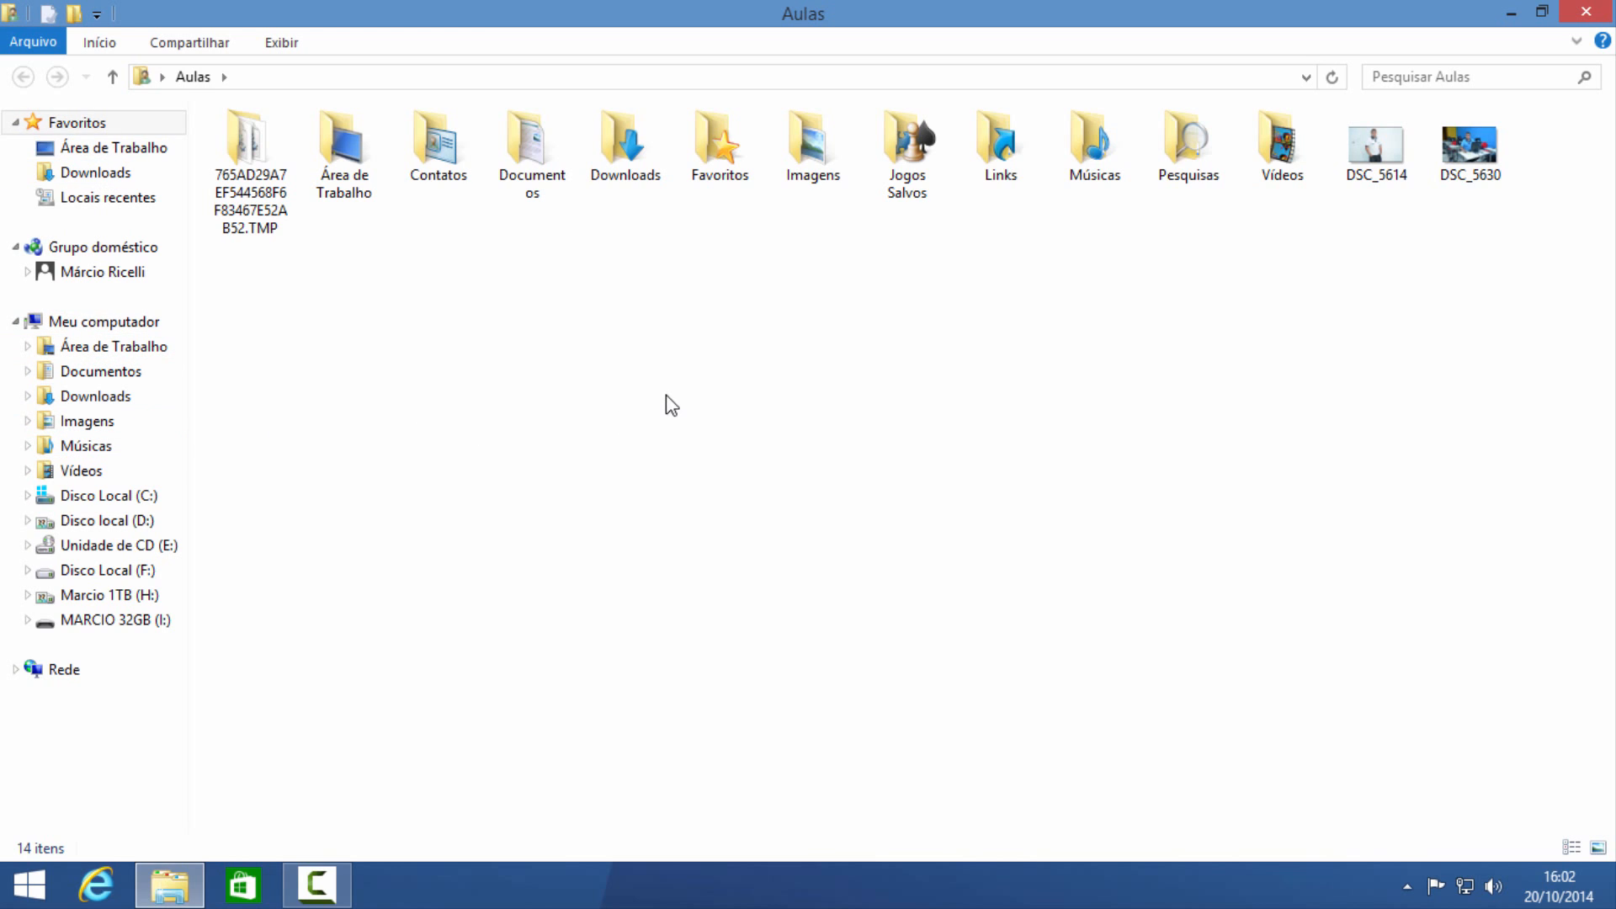
pyautogui.doubleClick(527, 150)
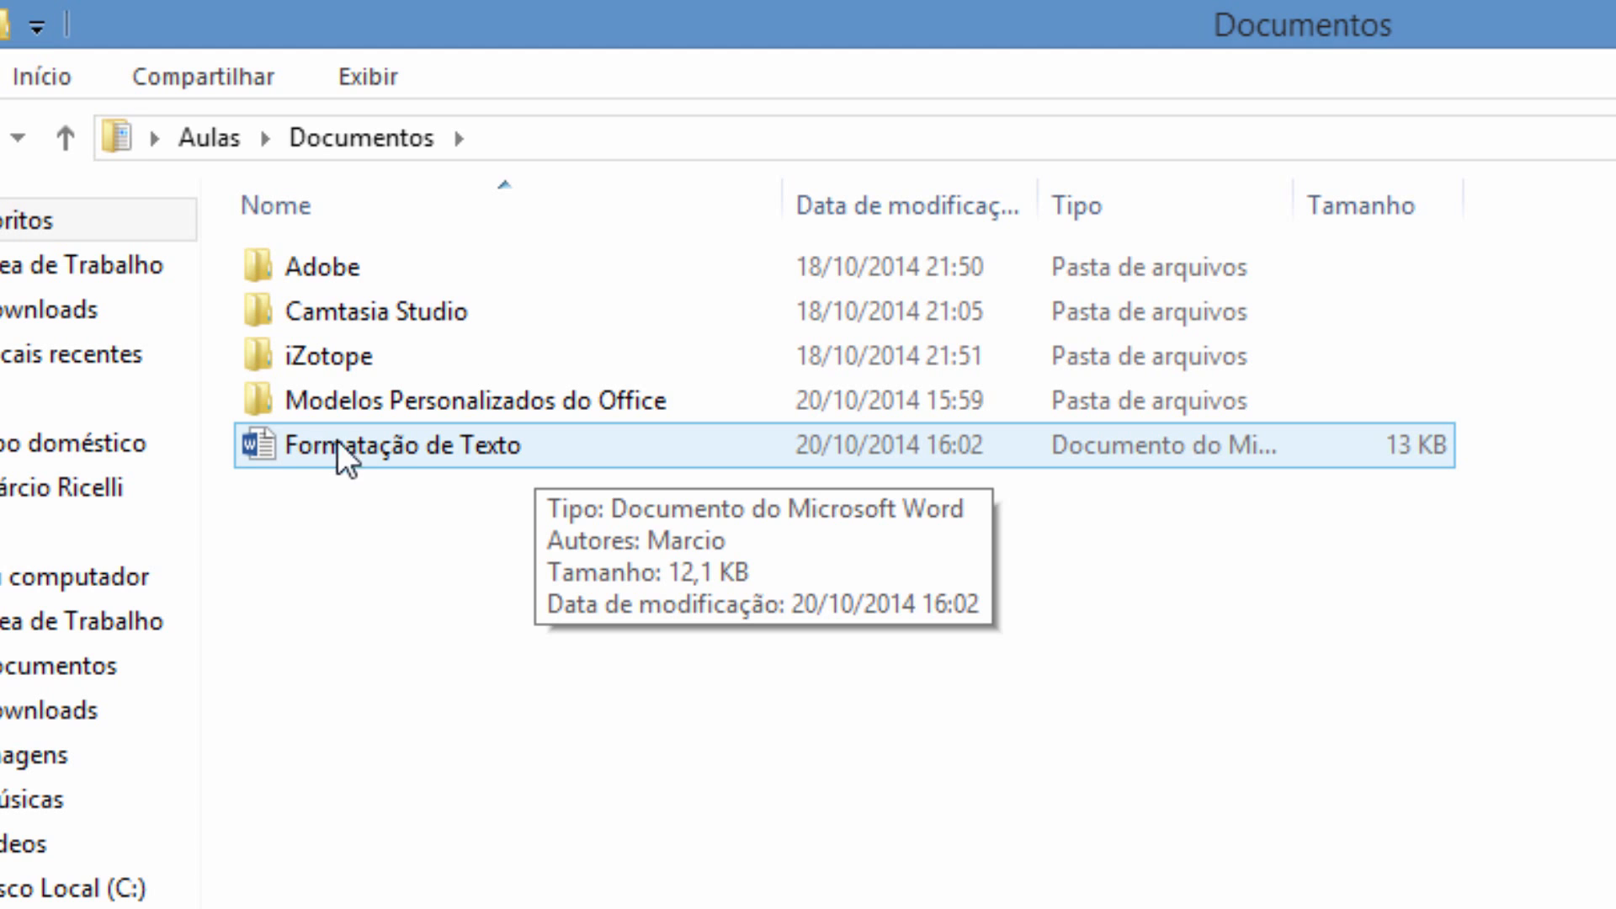
# Step: Reopen the "Formatação de Texto" document in Word and look through its formatted title and paragraphs
pyautogui.doubleClick(396, 447)
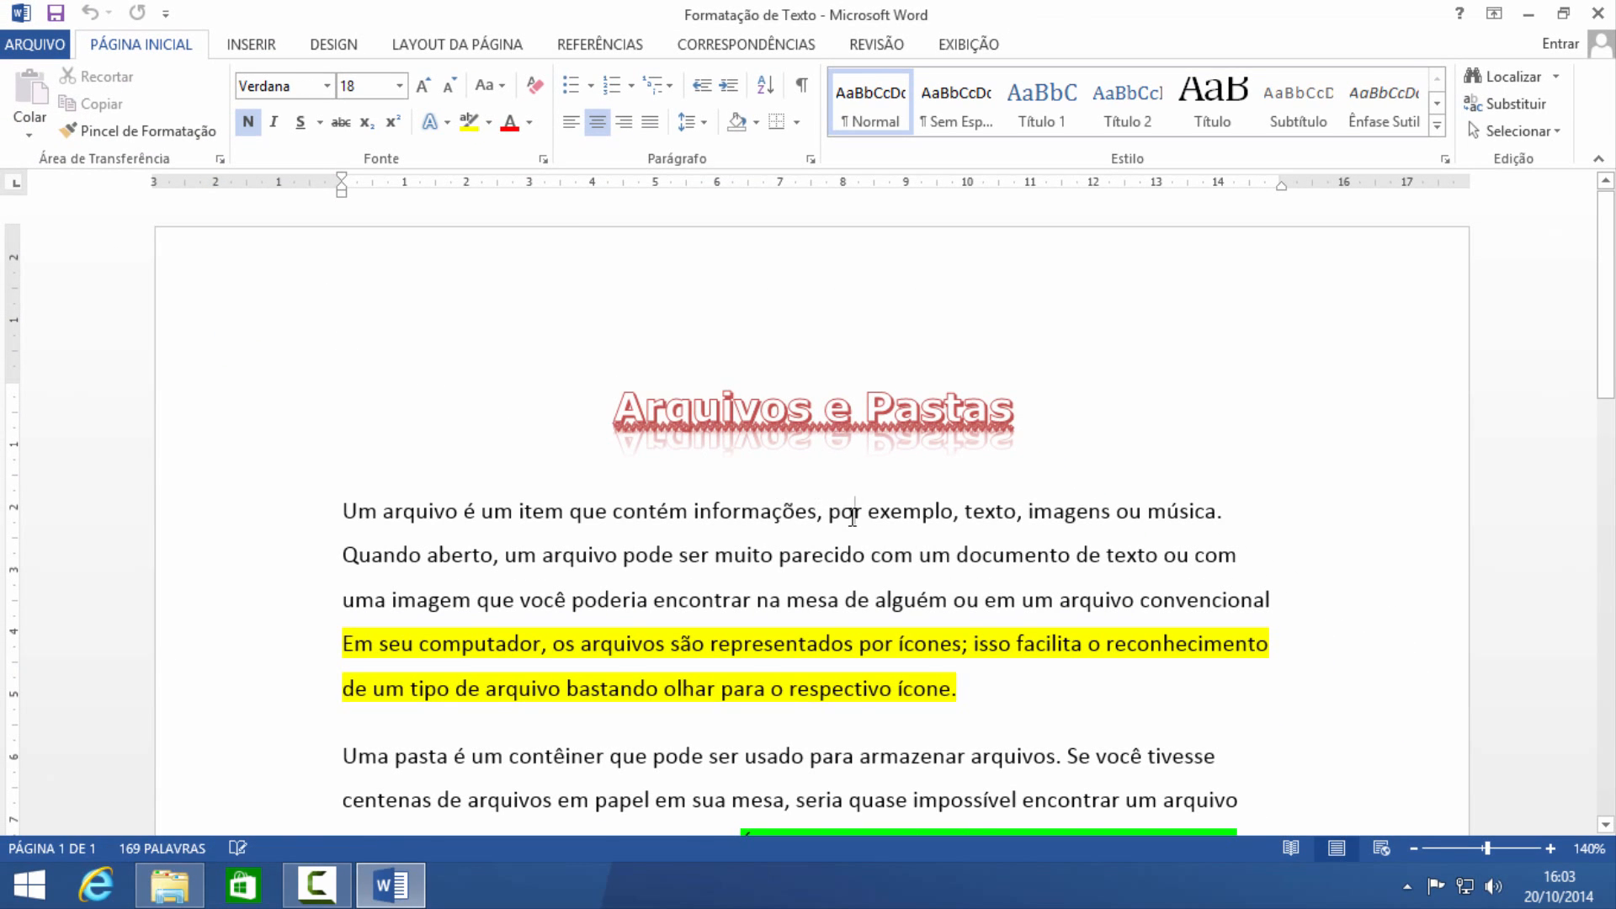
pyautogui.click(867, 509)
pyautogui.scroll(-6, 859, 556)
pyautogui.scroll(5, 898, 562)
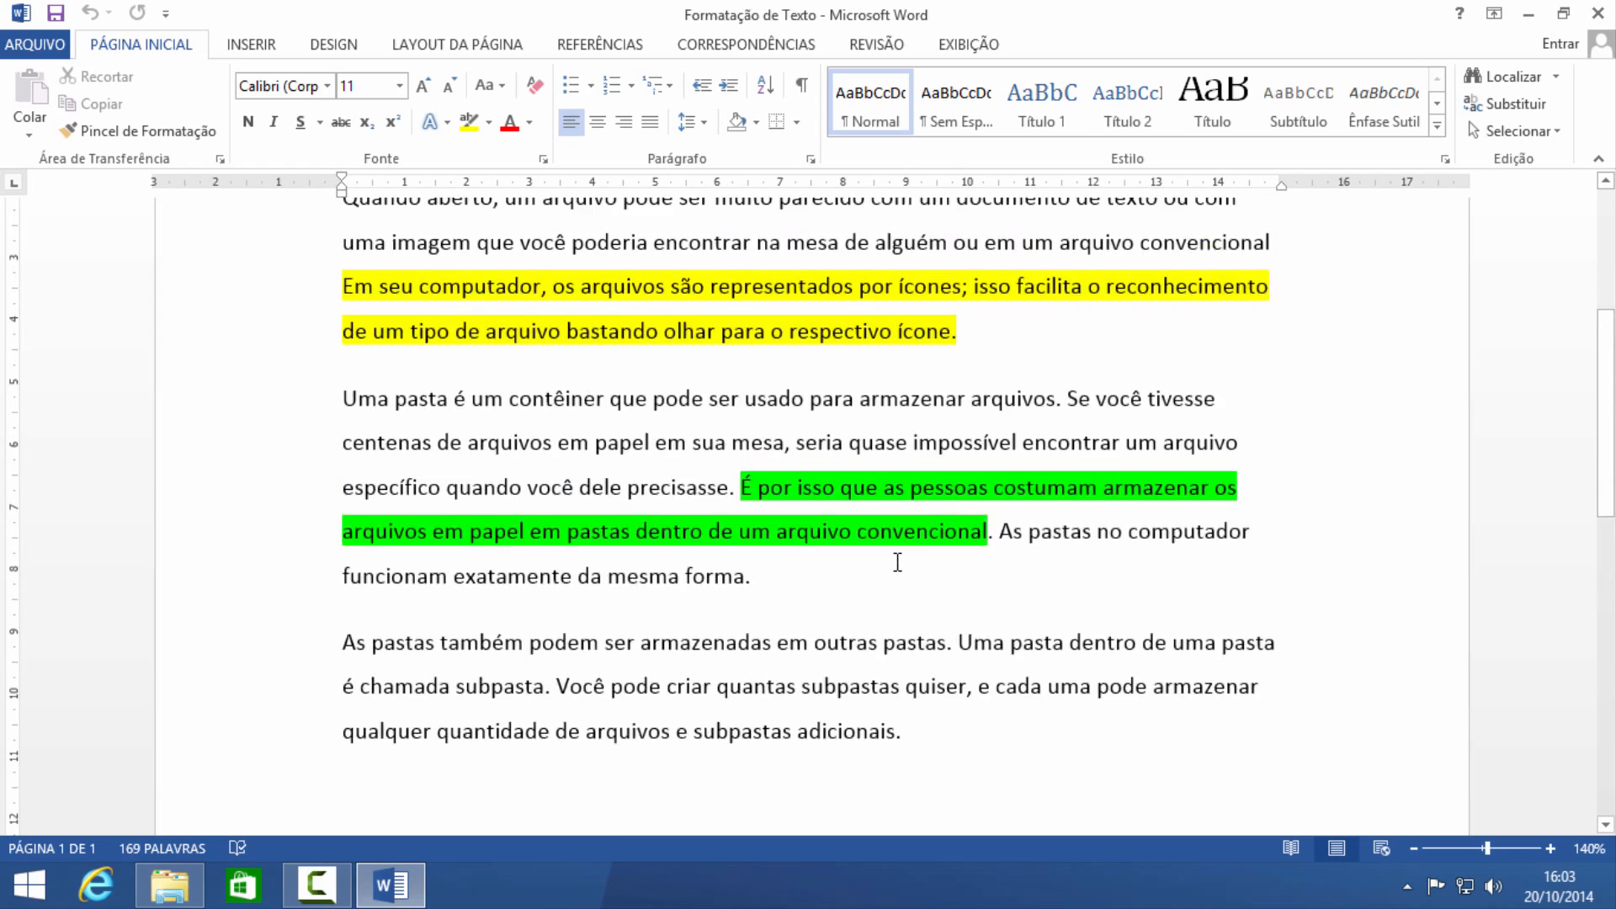